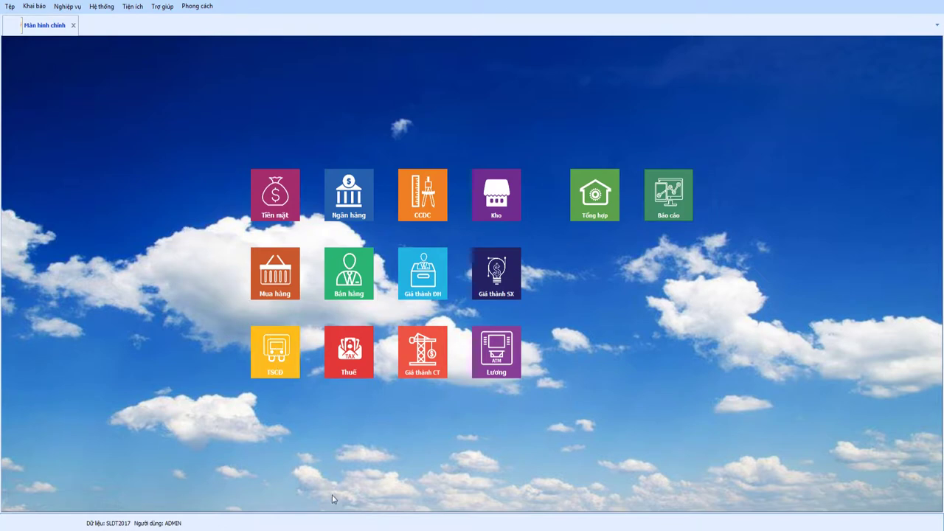
- Bring the Word notes forward and highlight the heading, 'Chuyển danh mục' and the Excel-data lines
key("alt+Tab")
left_click(721, 172)
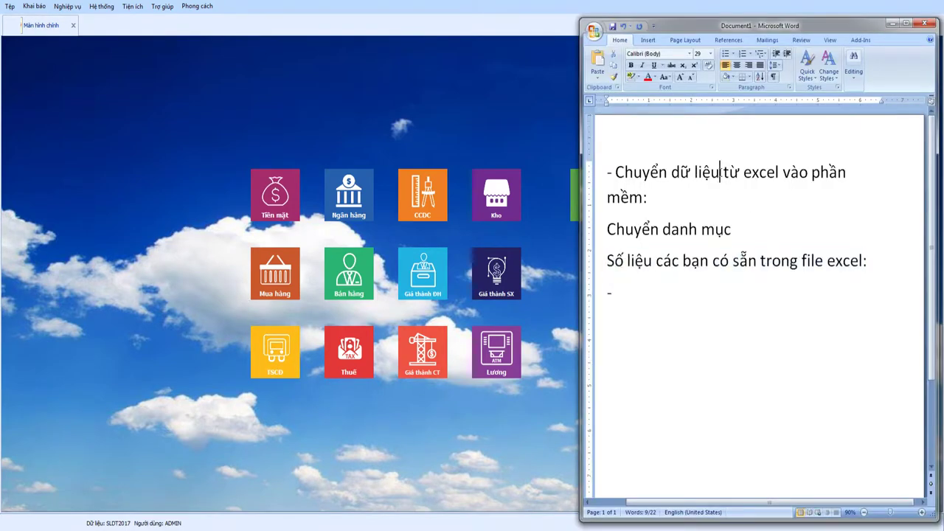
mouse_move(608, 171)
left_mouse_down()
mouse_move(693, 170)
mouse_move(794, 200)
left_mouse_up()
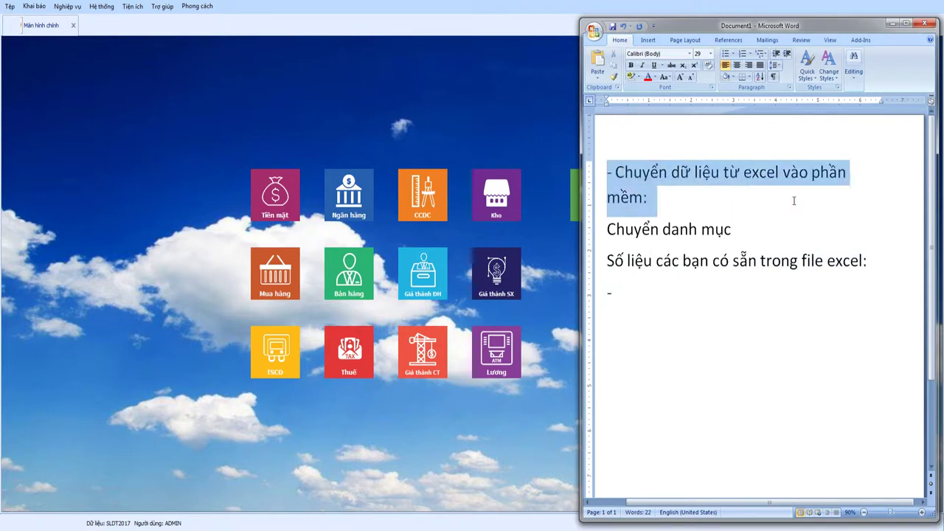
left_click(707, 222)
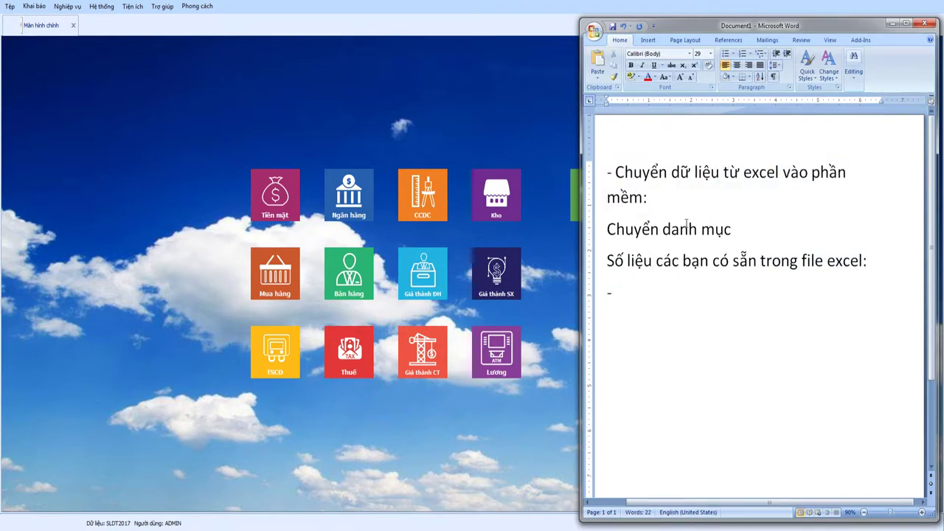
left_click_drag(607, 229, 732, 229)
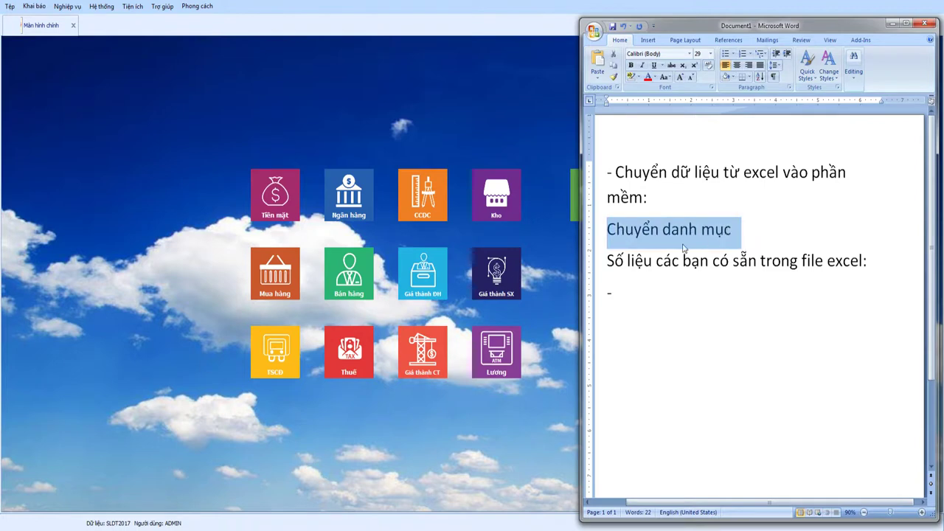
left_click_drag(607, 260, 862, 260)
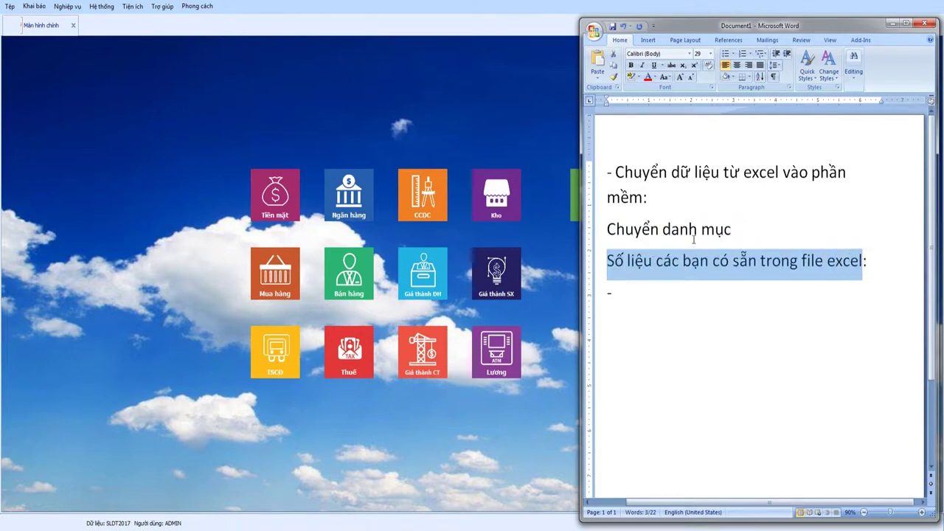
left_click(737, 230)
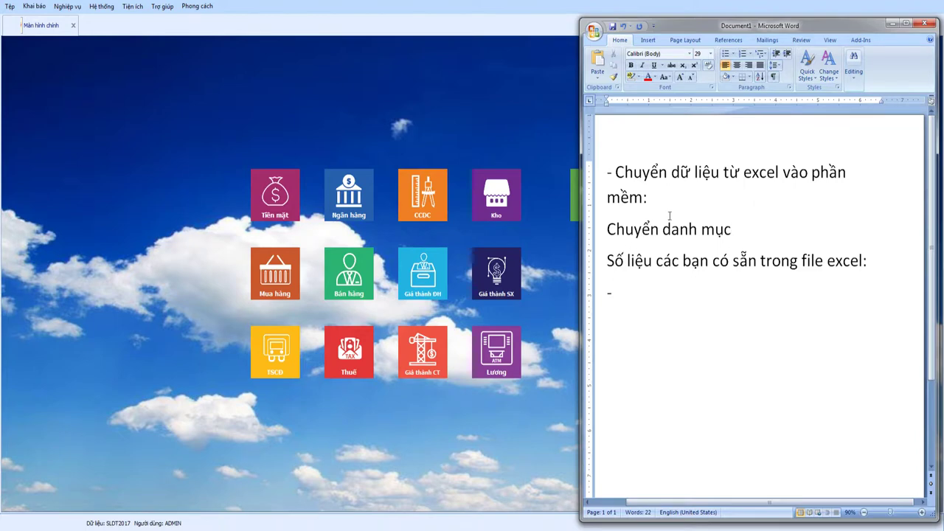
- Open the customer list Excel file from the desktop
left_click(199, 171)
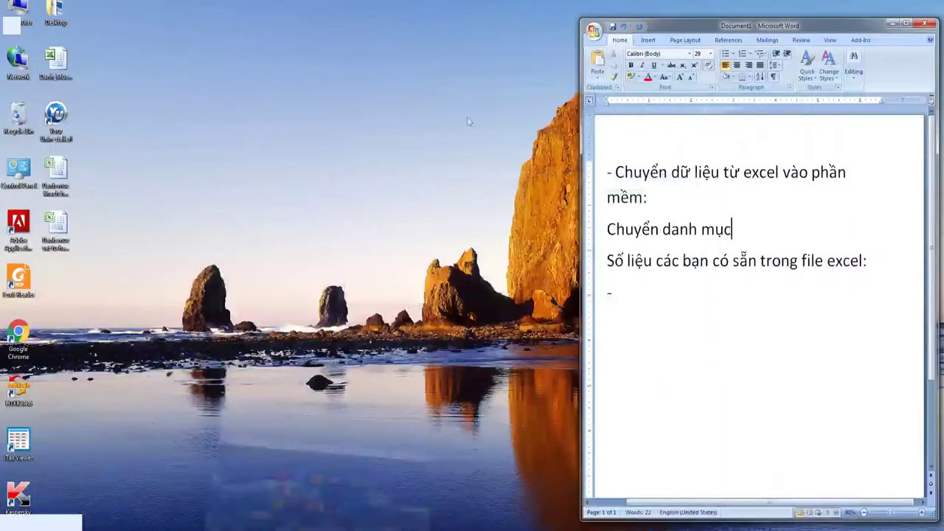
left_click(56, 188)
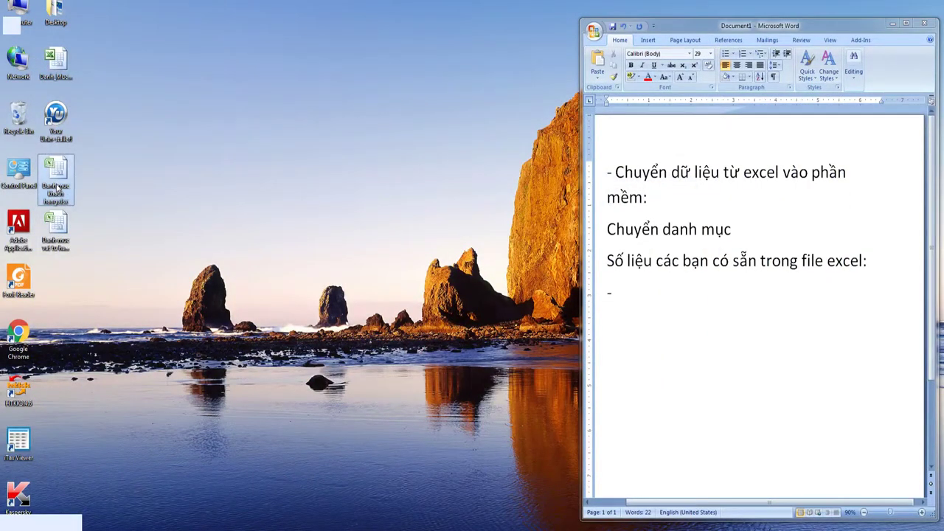
double_click(59, 188)
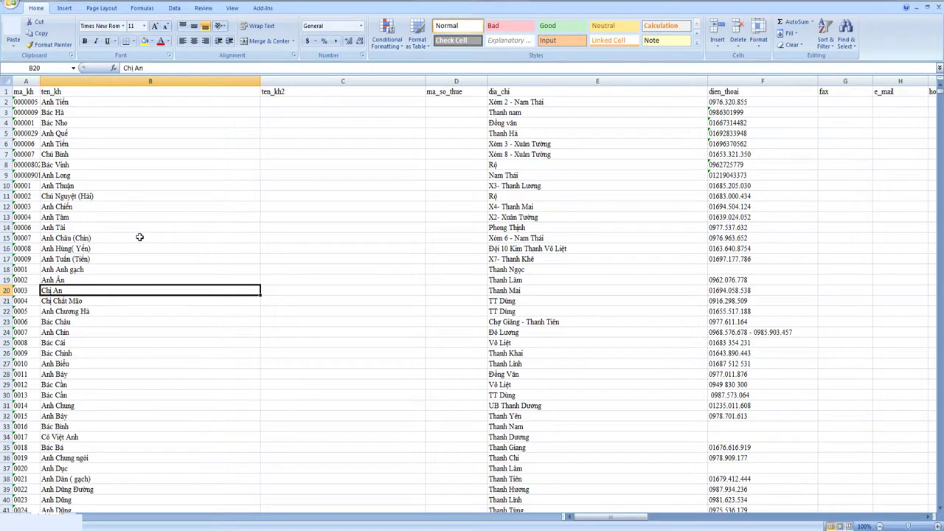
left_click_drag(79, 123, 86, 248)
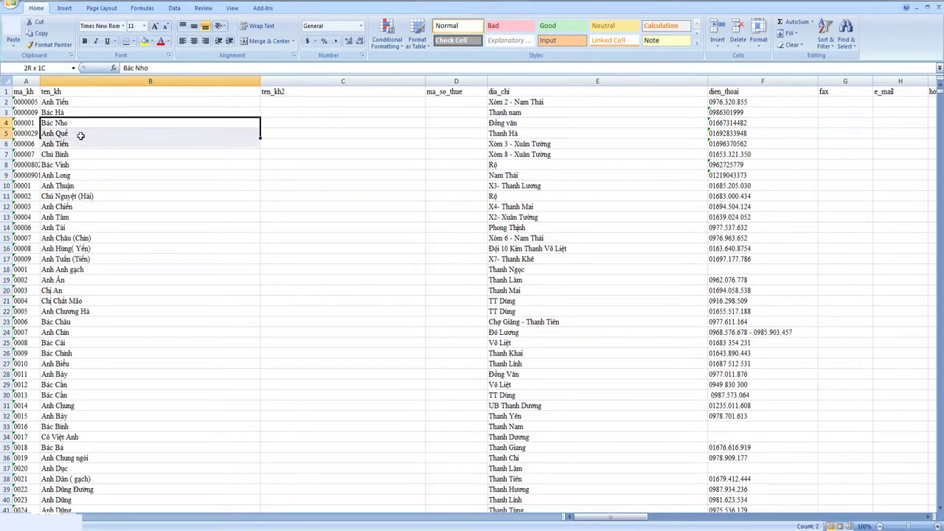
left_click(123, 26)
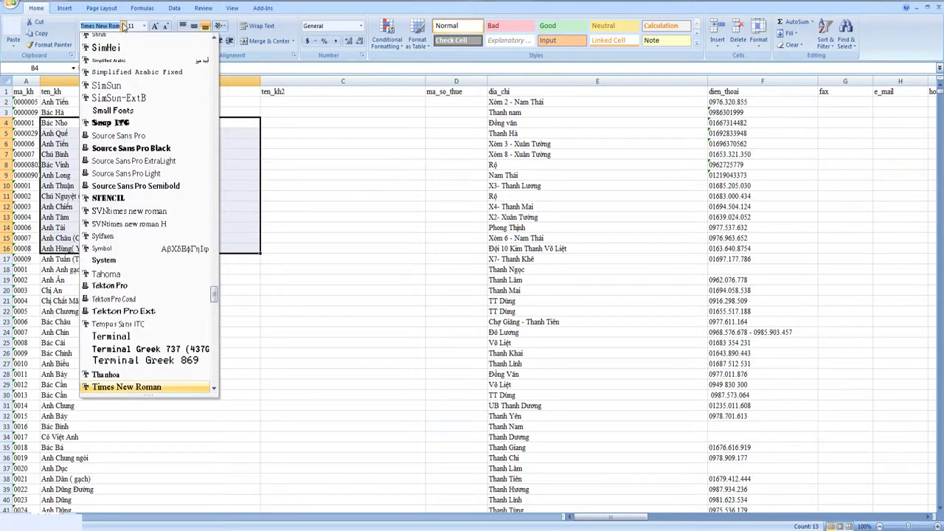
left_click(346, 155)
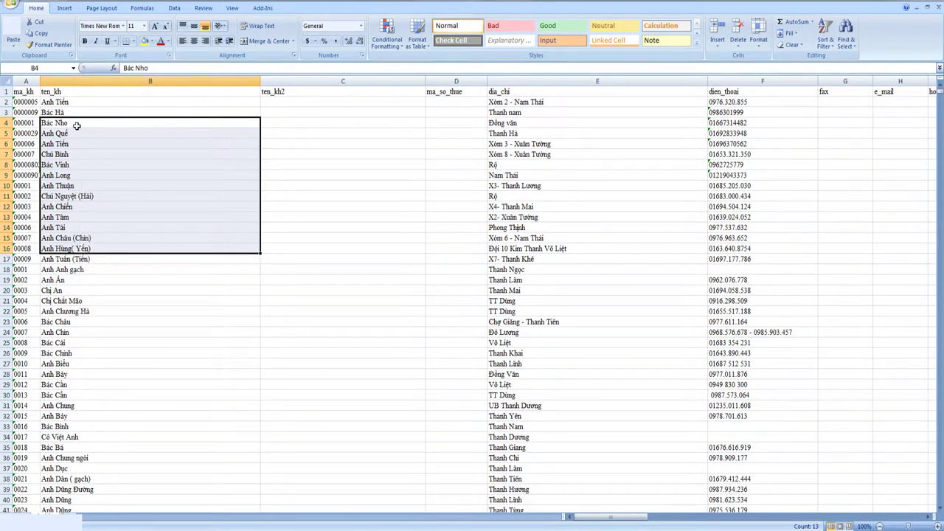
mouse_move(67, 124)
left_mouse_down()
mouse_move(383, 244)
mouse_move(762, 238)
left_mouse_up()
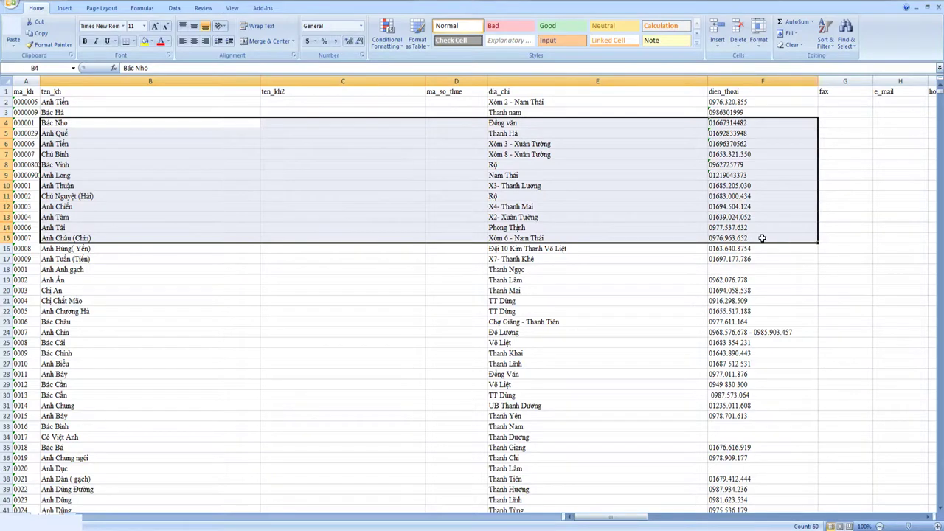
left_click_drag(26, 104, 49, 238)
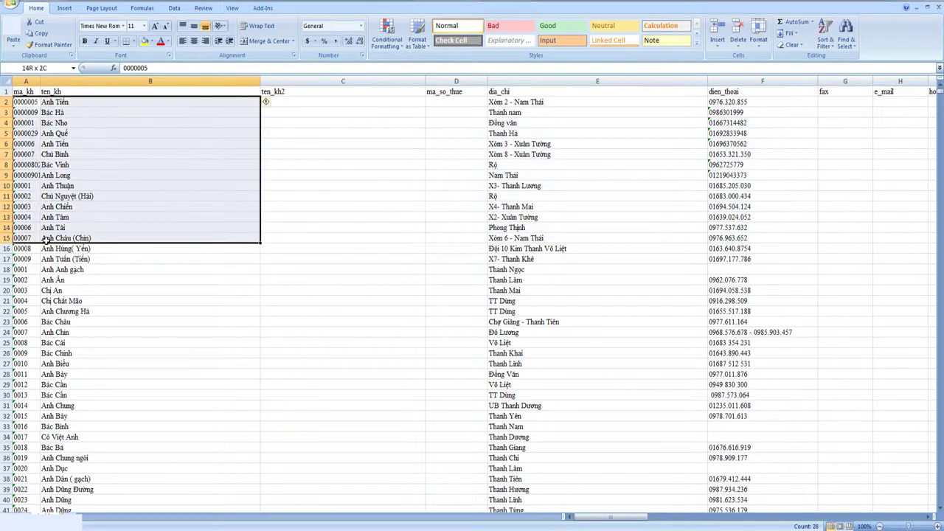
left_click_drag(514, 103, 531, 249)
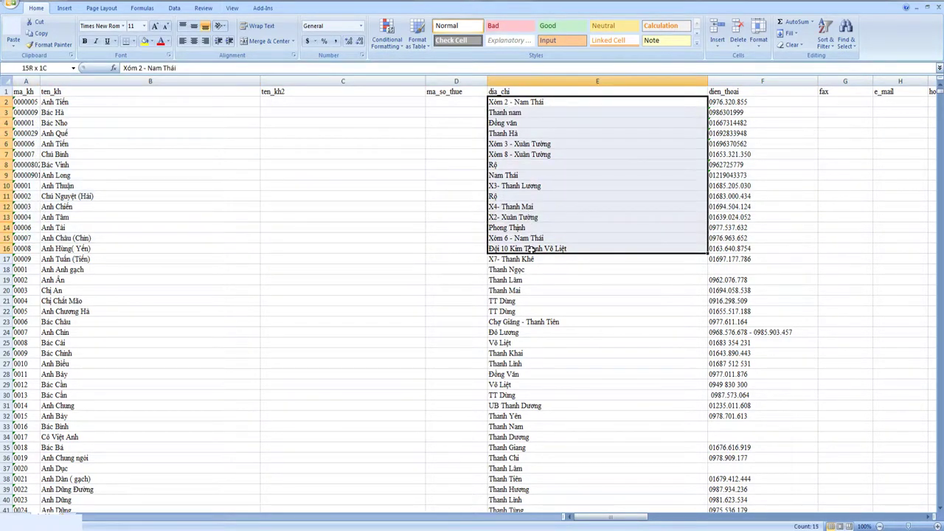
left_click_drag(752, 103, 756, 259)
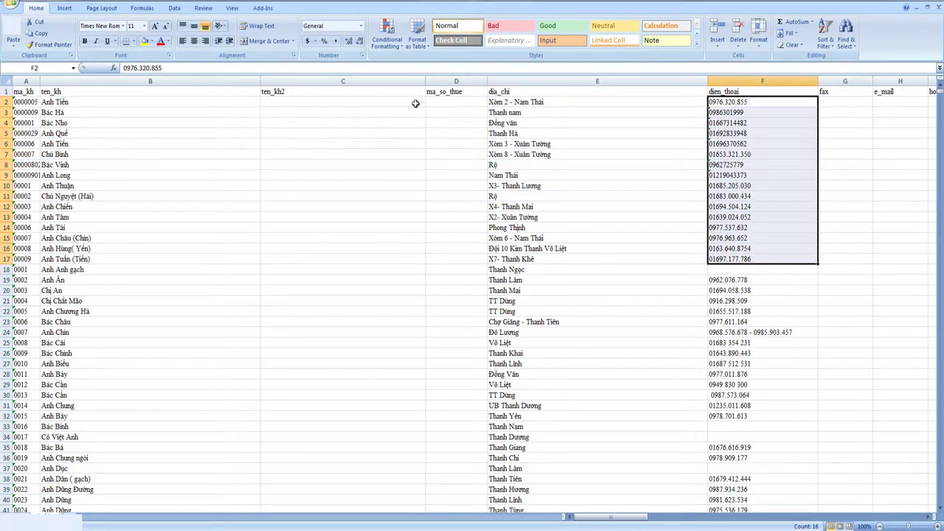
left_click(461, 107)
left_click(353, 109)
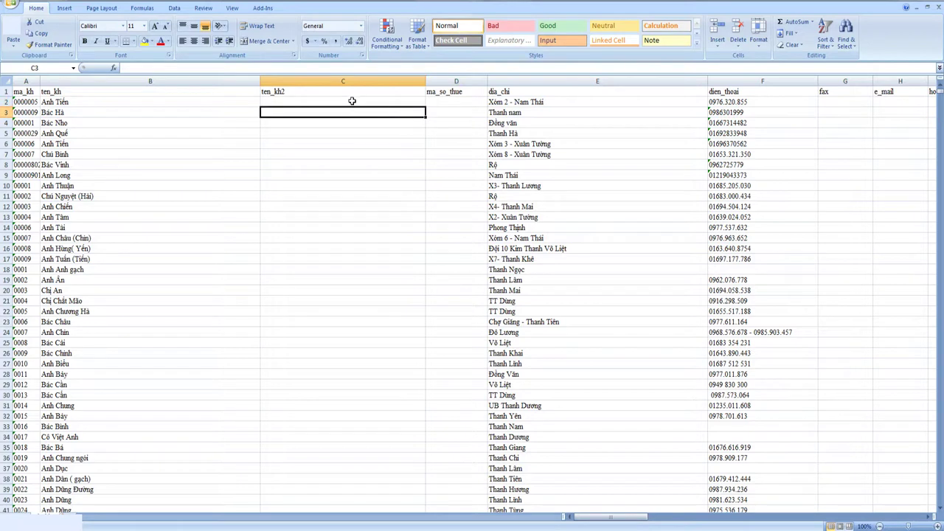
left_click_drag(352, 101, 341, 447)
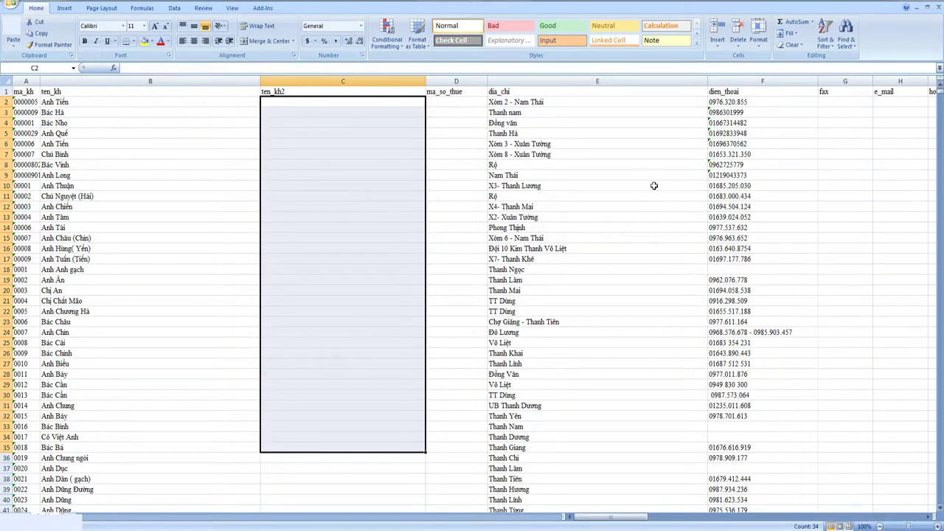
left_click(197, 150)
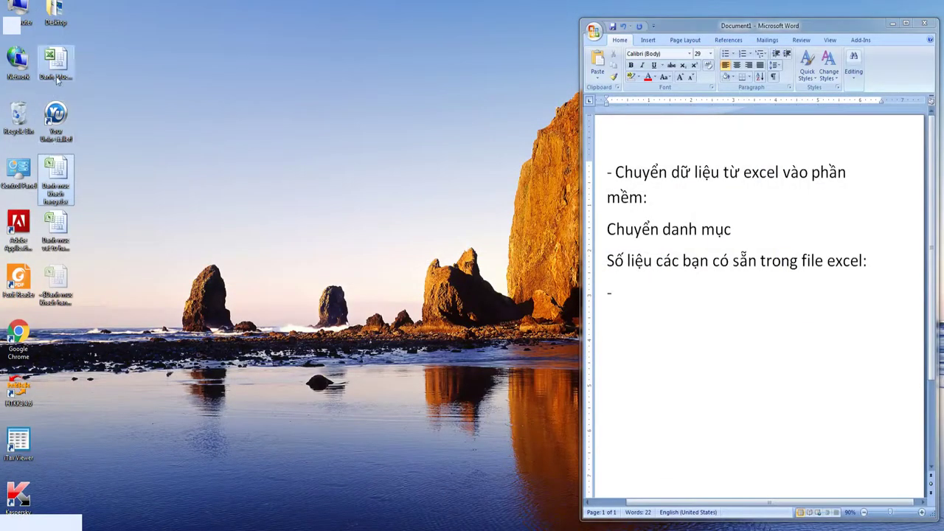
- Open Danh_Muc.xls and go to its 'Khách hàng, Nhà cung cấp' sheet
left_click(58, 74)
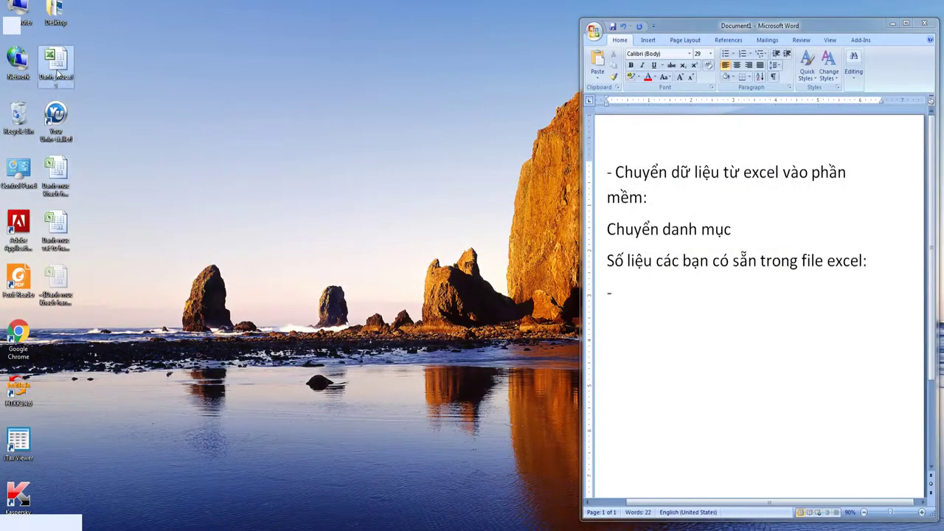
double_click(57, 74)
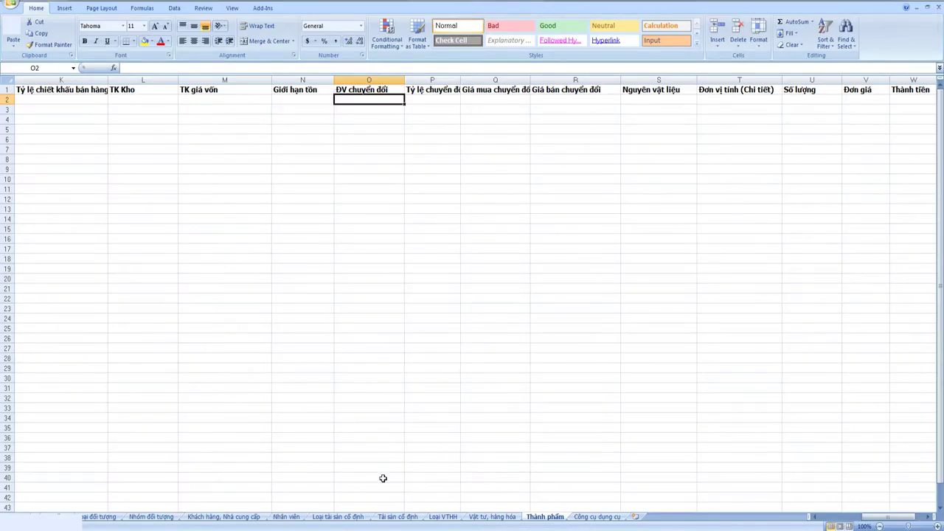
left_click(230, 517)
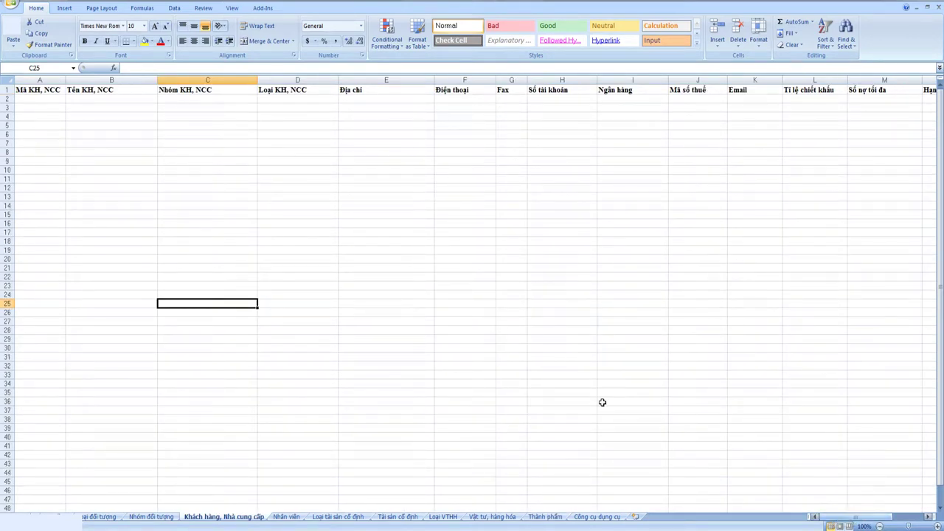
- Point out the first column and the empty rows below the customer headings, from A2
left_click(48, 100)
left_click(40, 233)
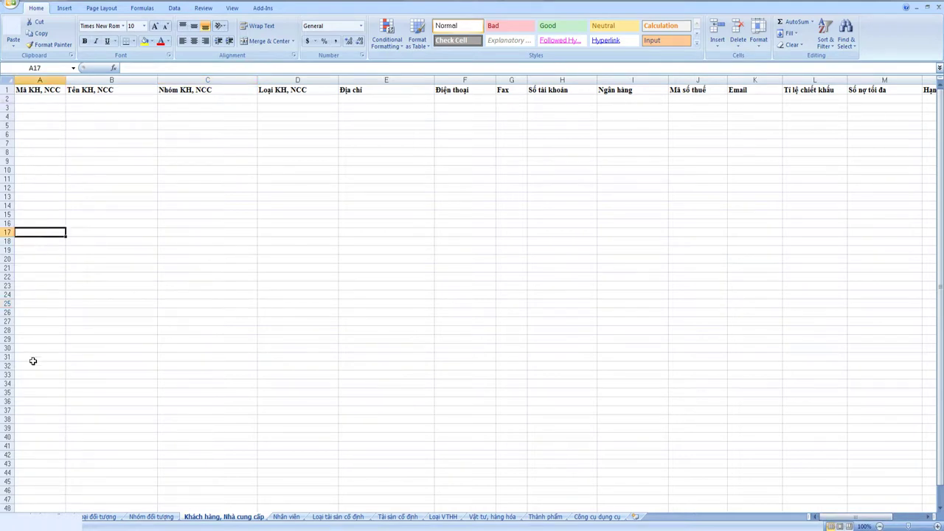
left_click(33, 360)
left_click_drag(52, 100, 841, 421)
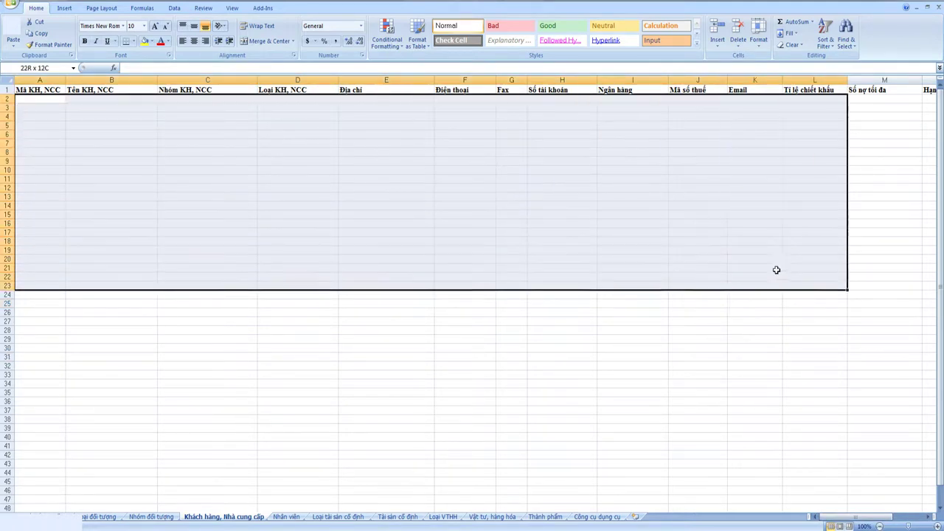
left_click(189, 262)
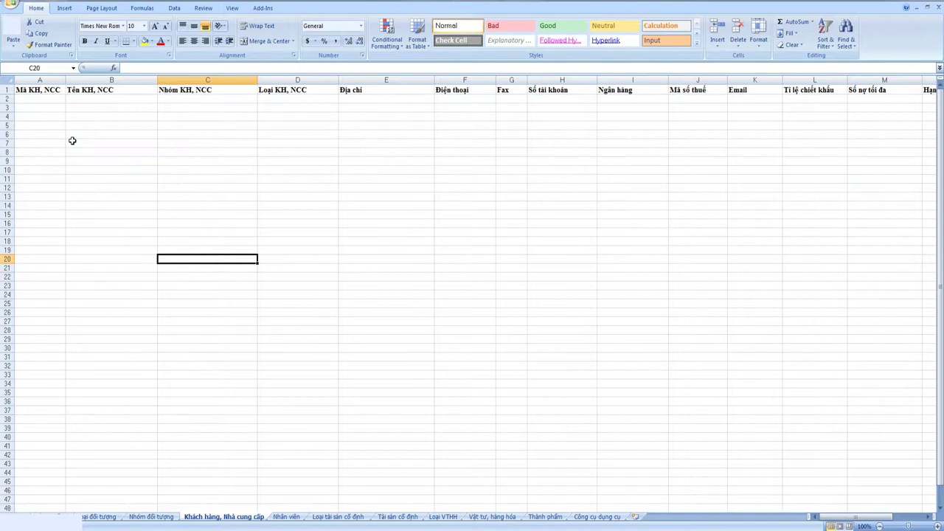
left_click(36, 98)
mouse_move(36, 98)
left_mouse_down()
mouse_move(778, 446)
mouse_move(764, 446)
left_mouse_up()
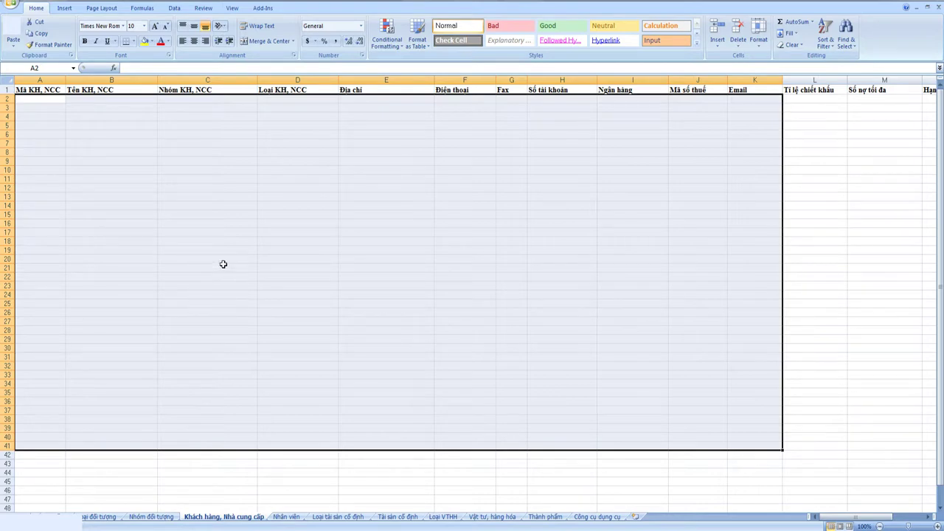
left_click(223, 264)
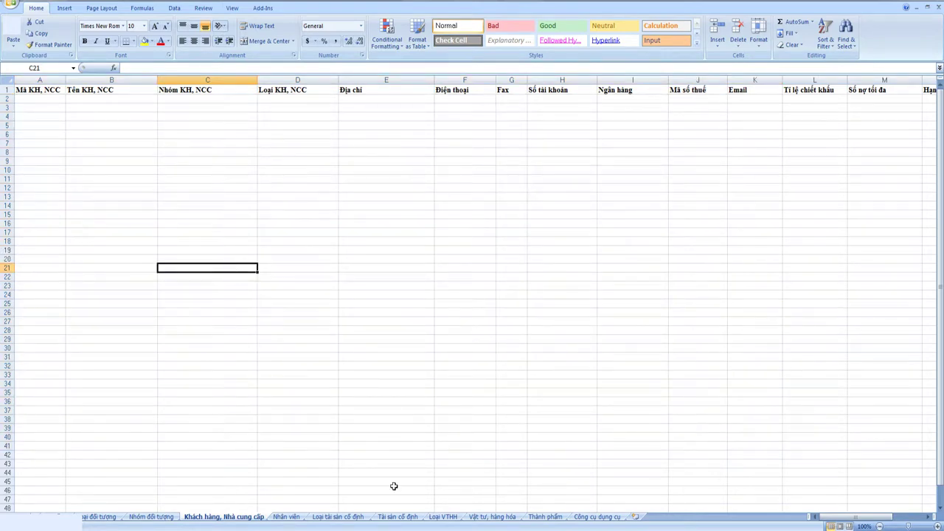
- Select the customer records A2:F3278 in the customer list workbook and copy them
mouse_move(327, 506)
left_click(317, 490)
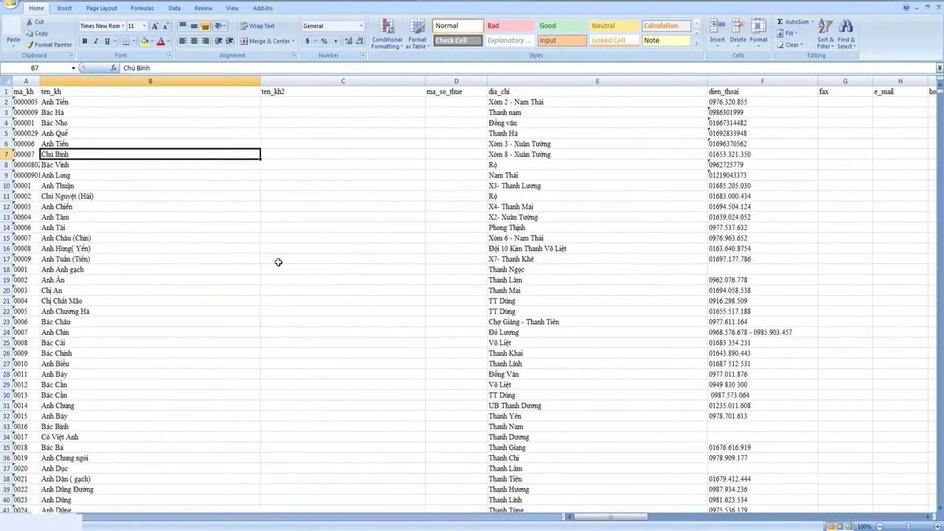
left_click_drag(22, 104, 737, 343)
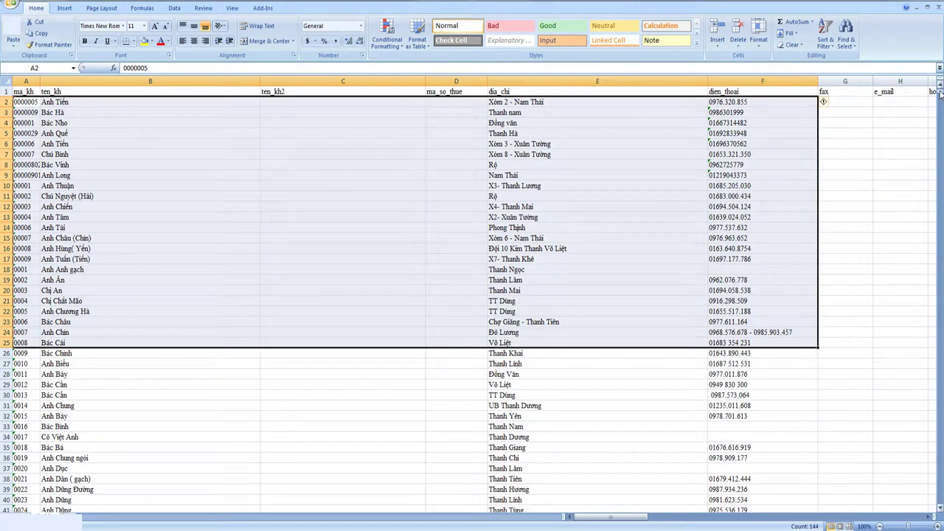
mouse_move(940, 94)
left_mouse_down()
mouse_move(939, 507)
mouse_move(922, 92)
left_mouse_up()
left_click(27, 102)
left_click_drag(940, 94, 940, 508)
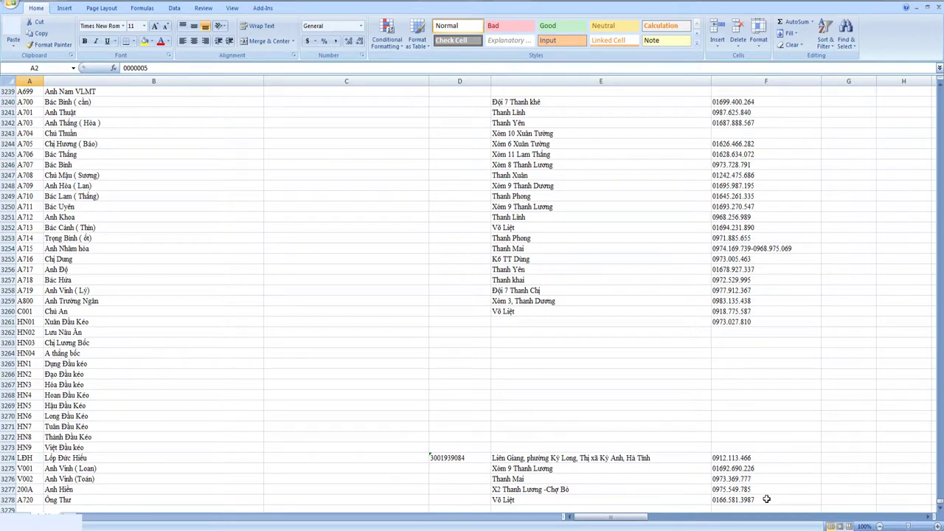
left_click(767, 500, "shift")
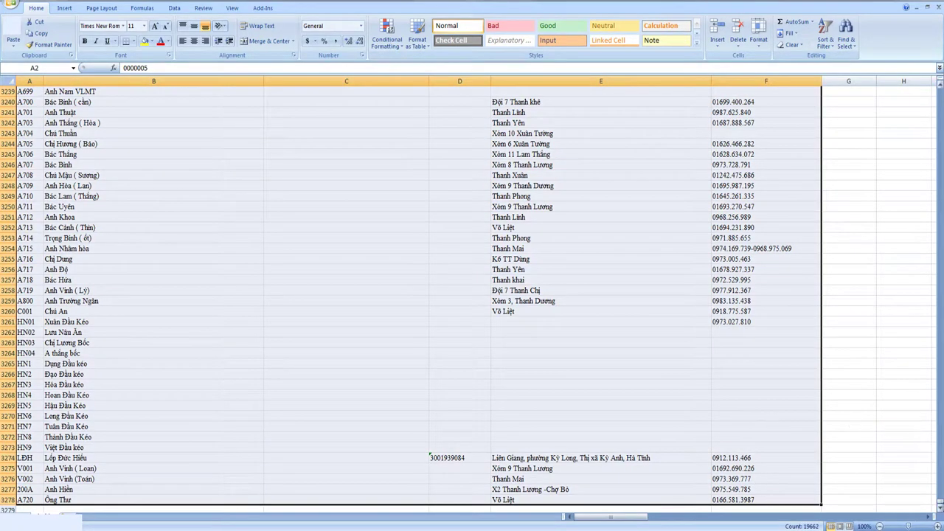
left_click_drag(940, 504, 934, 89)
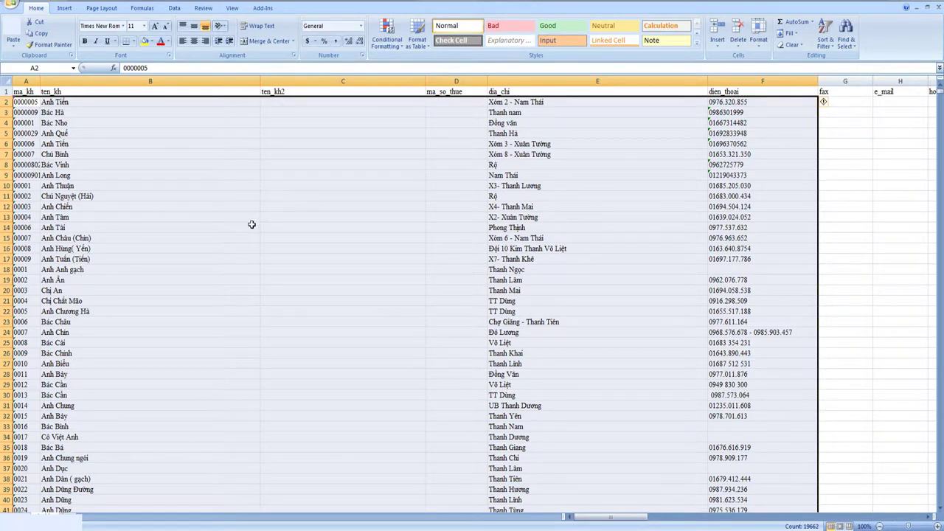
key("ctrl+c")
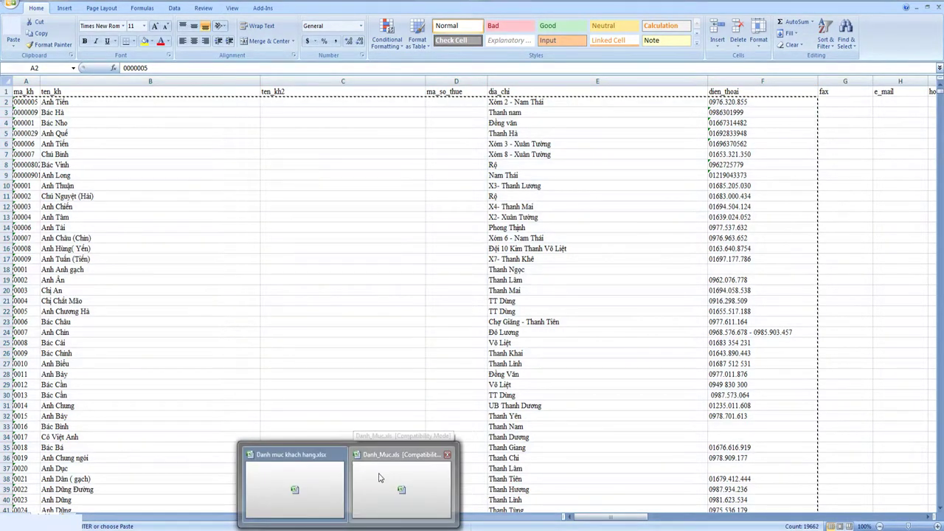
- Paste the copied customer data into the template starting at cell A2
left_click(379, 476)
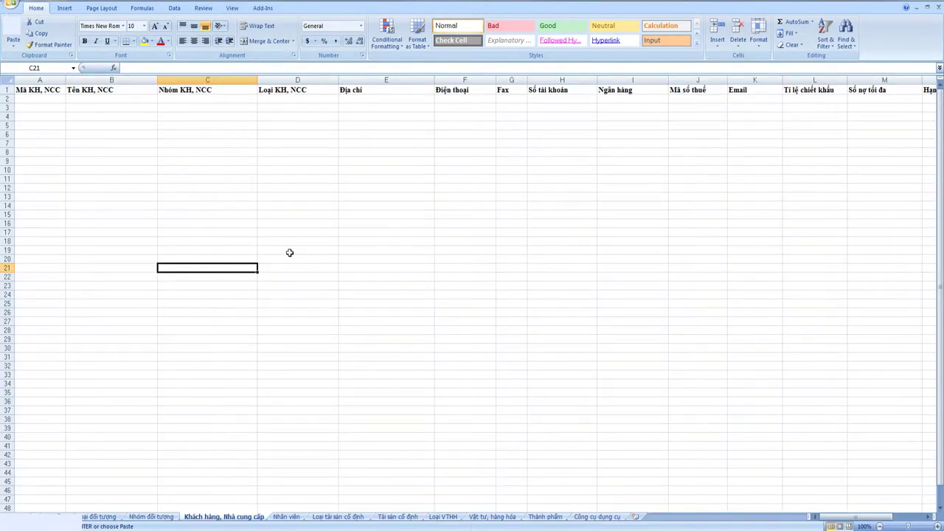
left_click(41, 98)
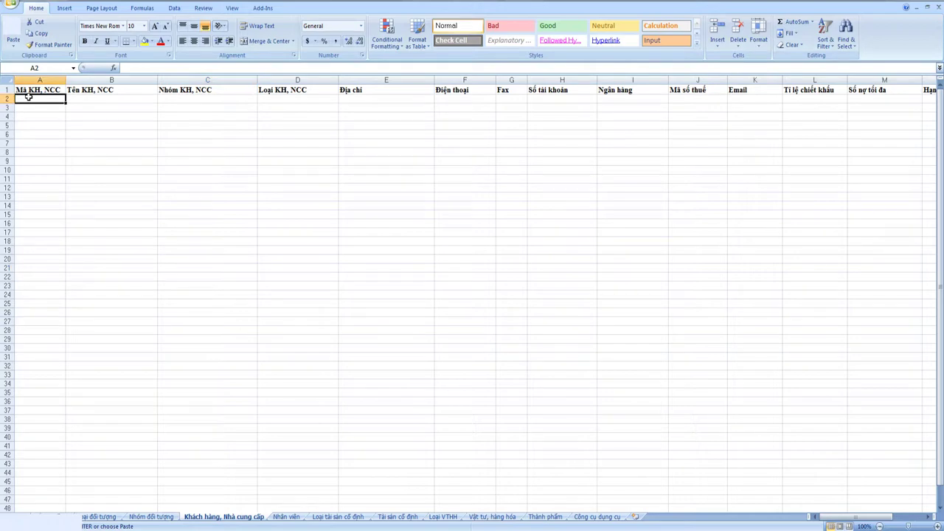
key("ctrl+v")
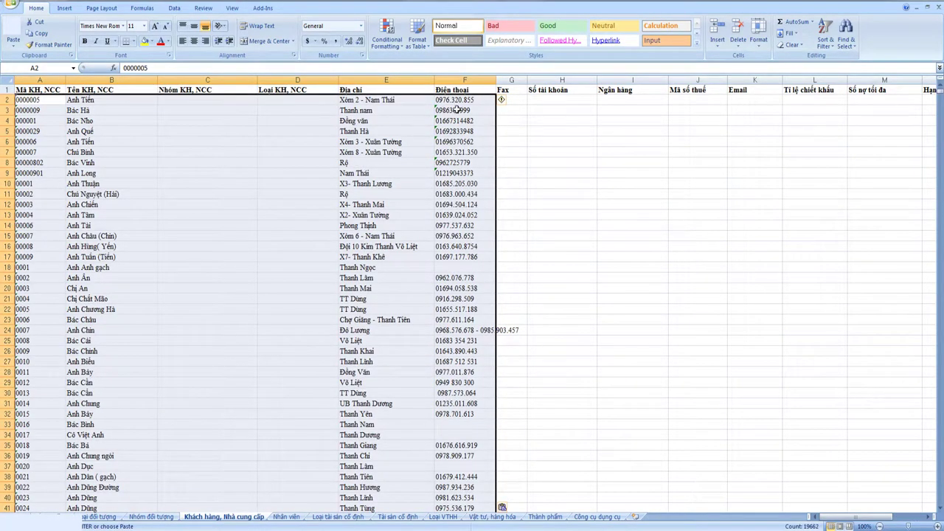
- Widen the Điện thoại column and review the pasted rows and addresses in column E
left_click(548, 123)
left_click(421, 113)
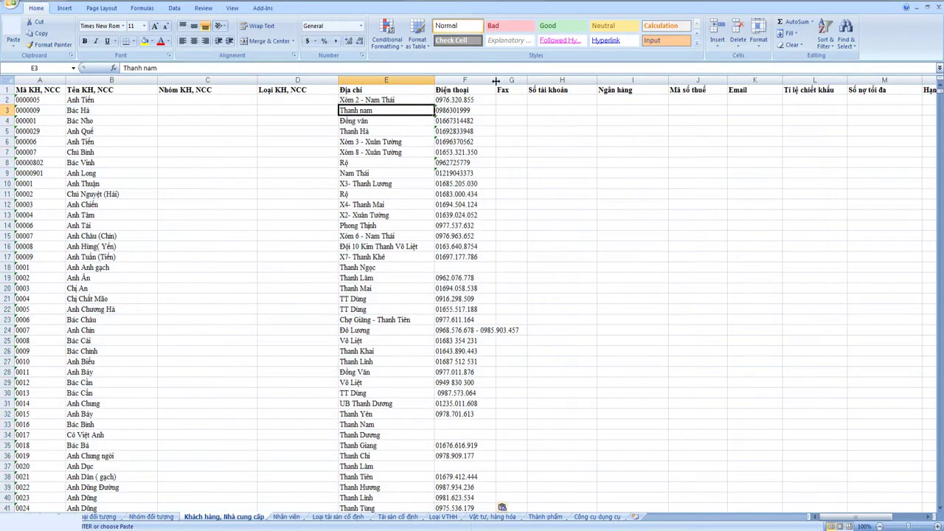
left_click_drag(495, 79, 583, 80)
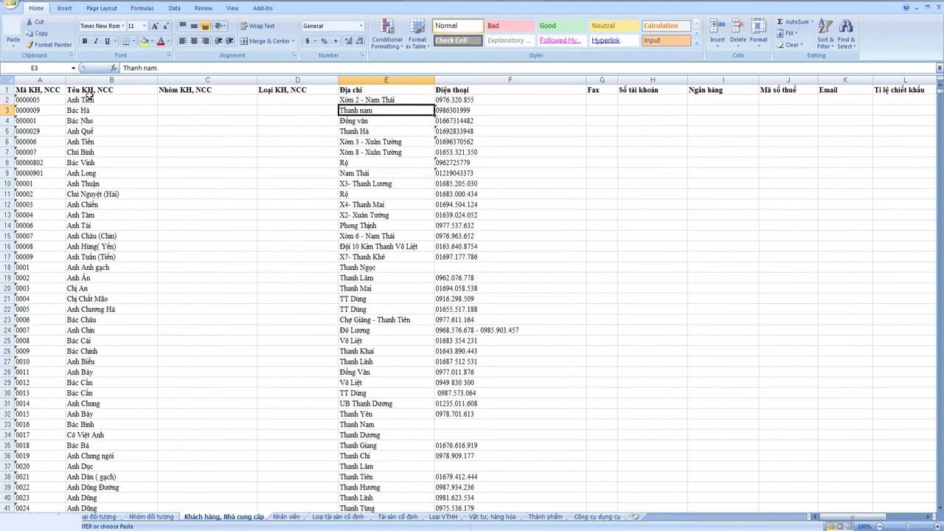
mouse_move(41, 100)
left_mouse_down()
mouse_move(470, 427)
mouse_move(470, 487)
left_mouse_up()
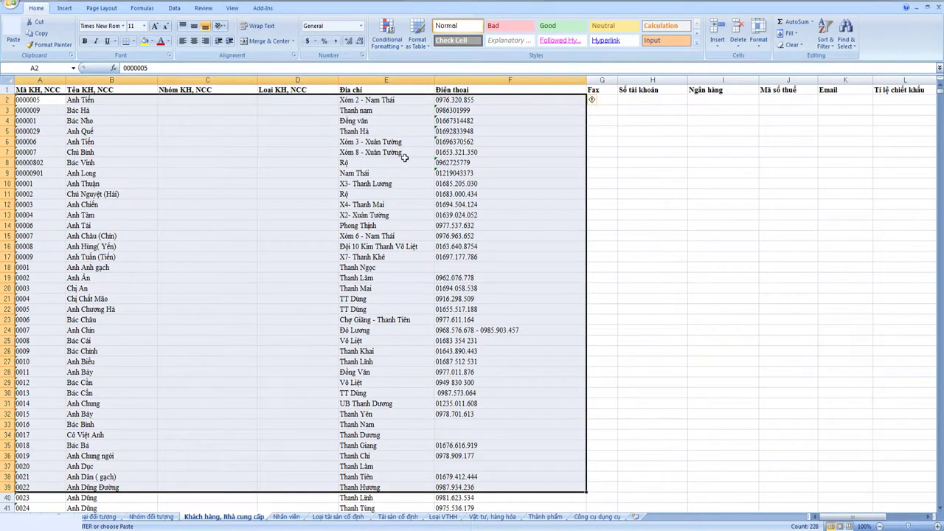
left_click(355, 184)
left_click(375, 99)
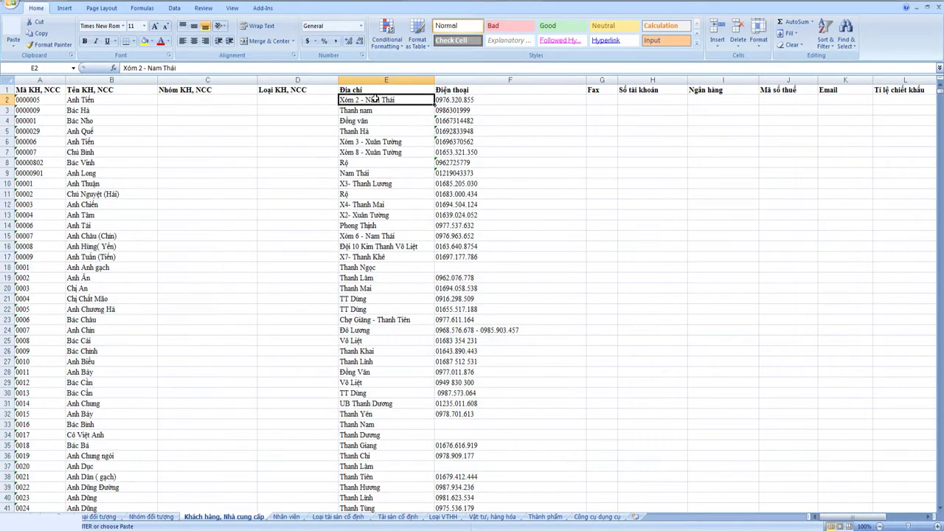
left_click_drag(375, 100, 379, 444)
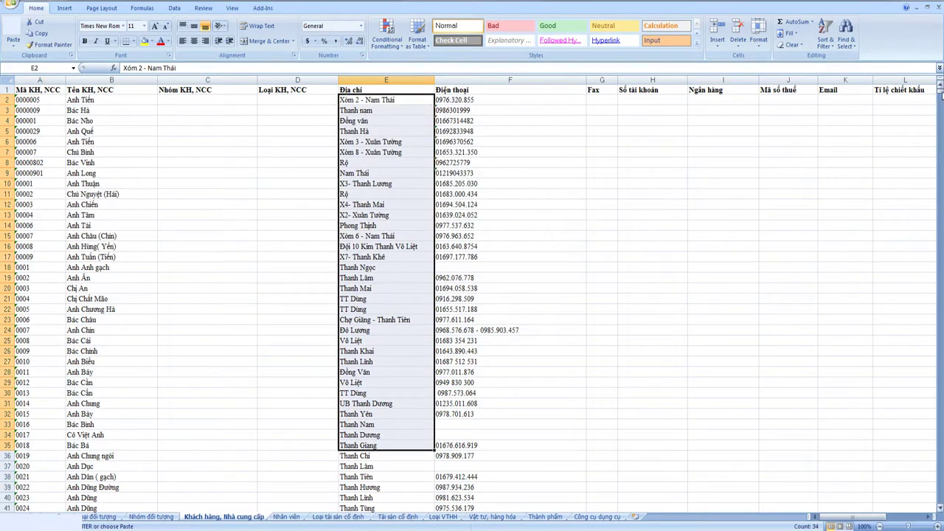
left_click(284, 100)
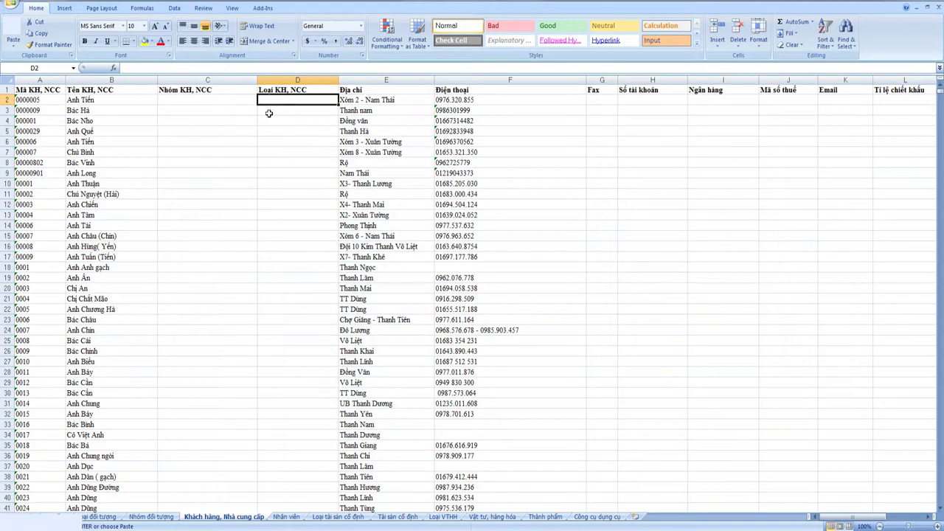
- Scan the Nhóm KH, NCC column for stray entries such as the name in C97
left_click(203, 102)
scroll(200, 146, "down", 9)
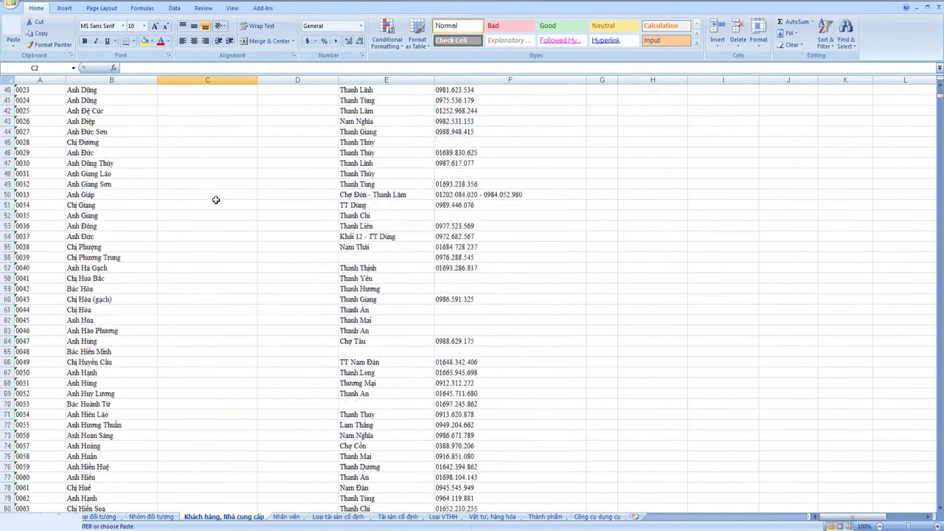
scroll(215, 200, "down", 9)
scroll(216, 230, "down", 8)
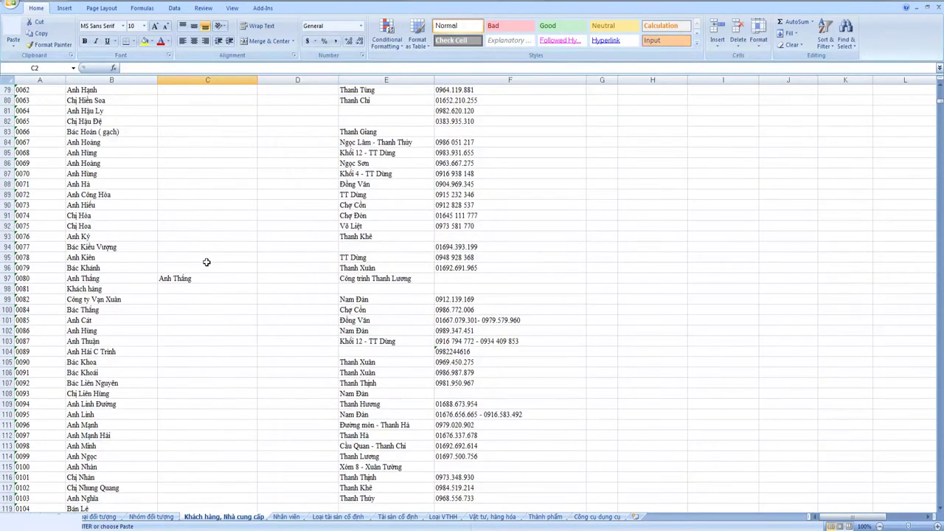
scroll(205, 222, "up", 9)
scroll(203, 184, "up", 9)
scroll(202, 184, "up", 8)
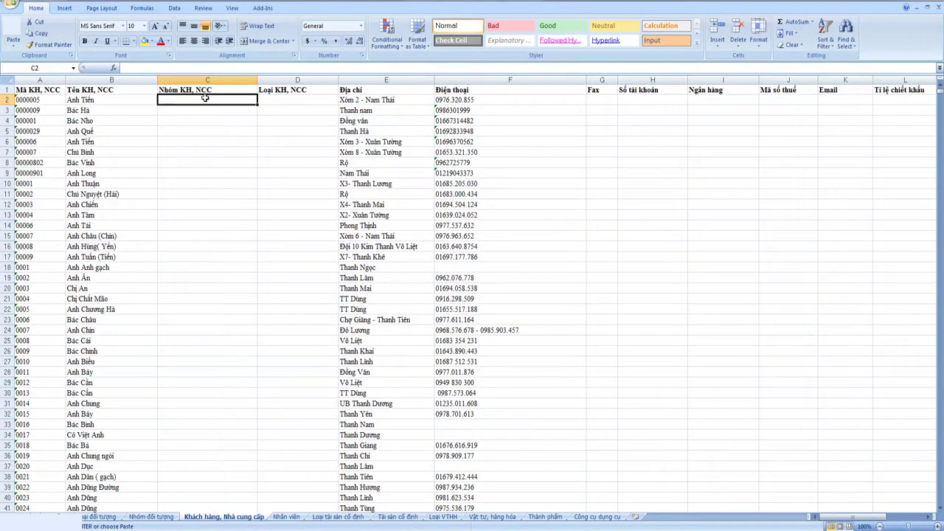
left_click_drag(205, 98, 219, 457)
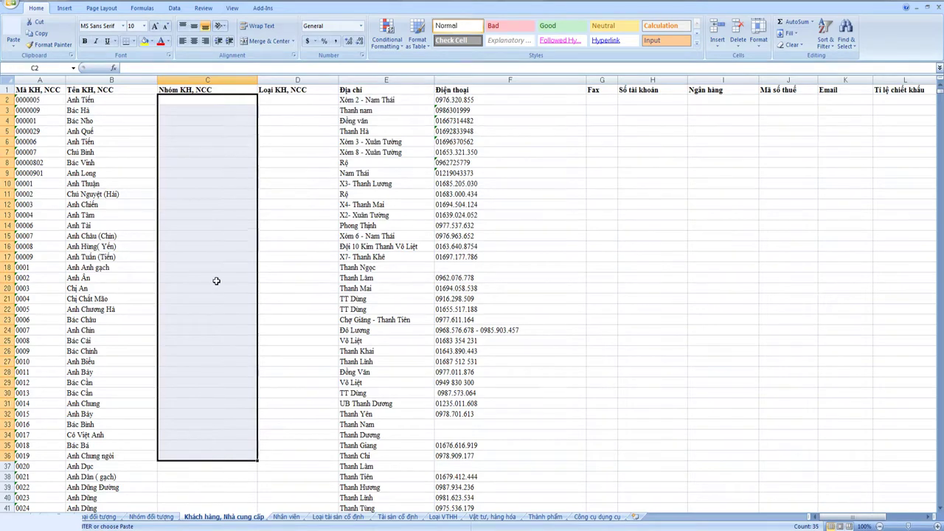
scroll(189, 253, "down", 6)
scroll(196, 290, "down", 13)
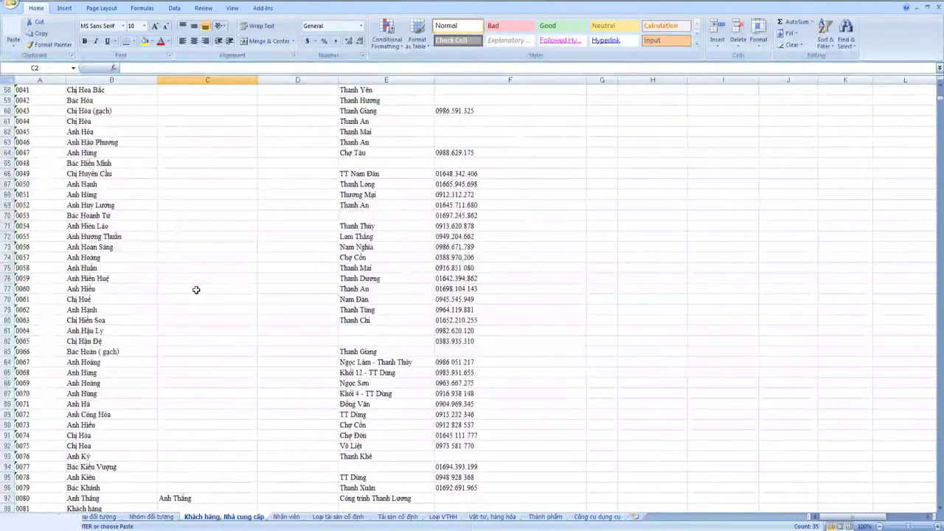
scroll(196, 290, "down", 6)
scroll(196, 289, "down", 3)
left_click(192, 216)
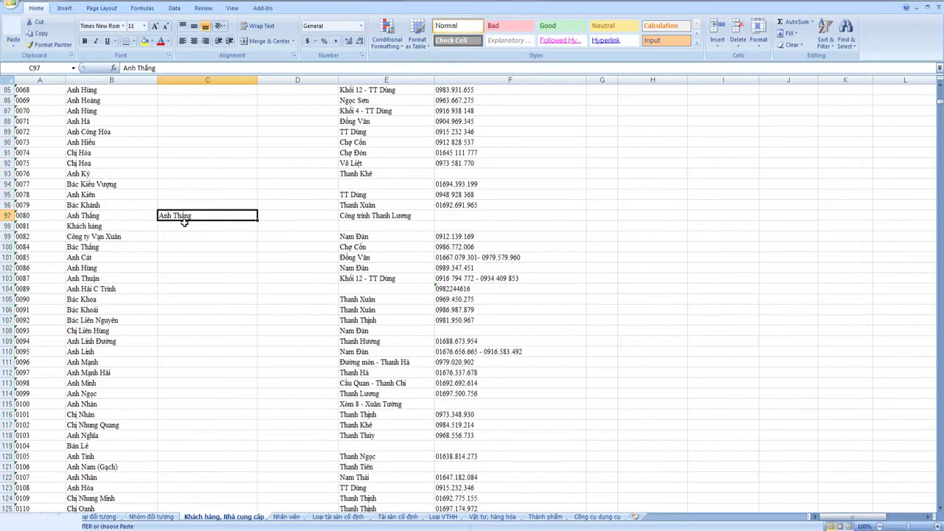
scroll(189, 239, "down", 5)
scroll(191, 280, "down", 4)
scroll(192, 320, "down", 4)
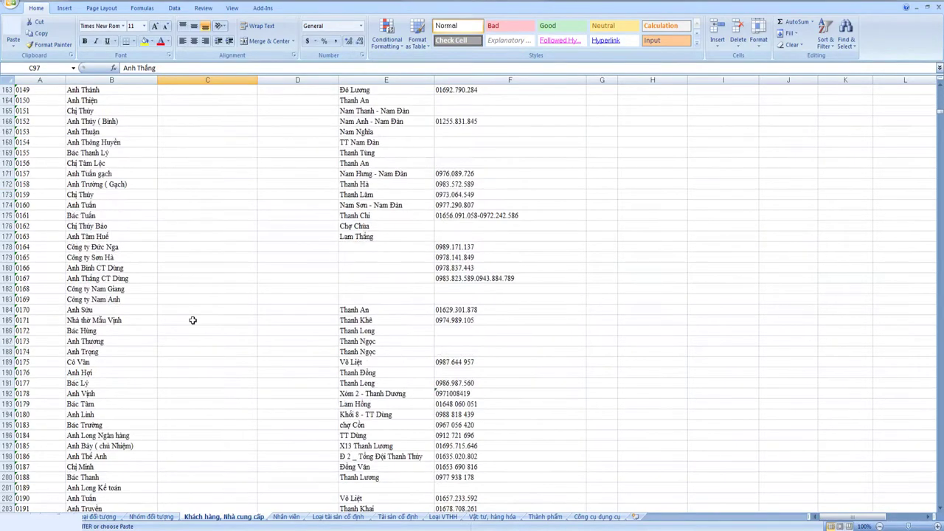
scroll(206, 245, "down", 5)
scroll(206, 244, "up", 10)
scroll(215, 209, "up", 11)
scroll(219, 186, "up", 12)
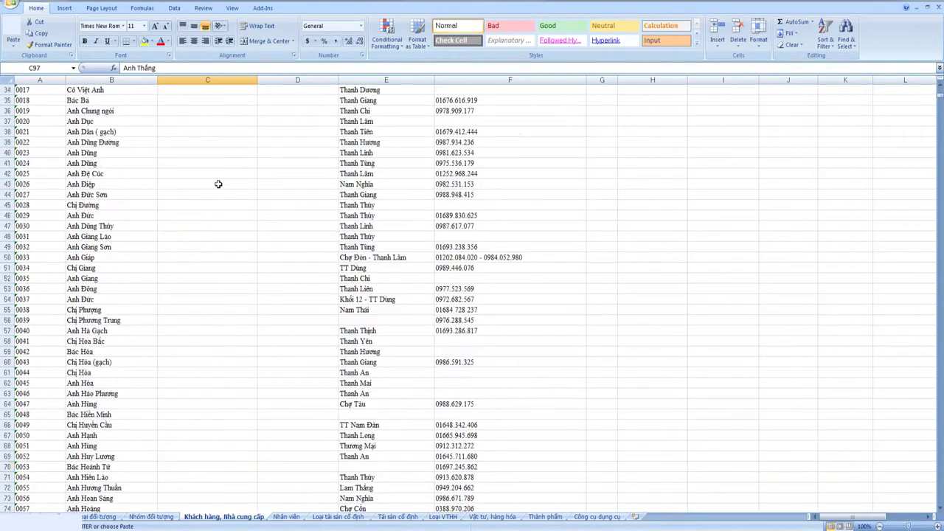
scroll(219, 183, "up", 12)
scroll(218, 184, "up", 1)
- Select C2 through C3278 and clear the Nhóm KH, NCC entries
left_click(194, 99)
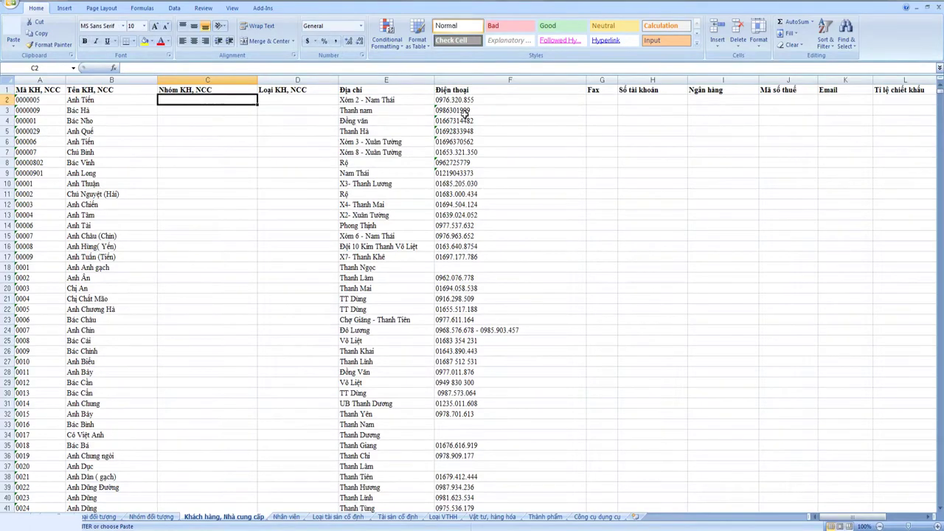
left_click_drag(939, 90, 940, 501)
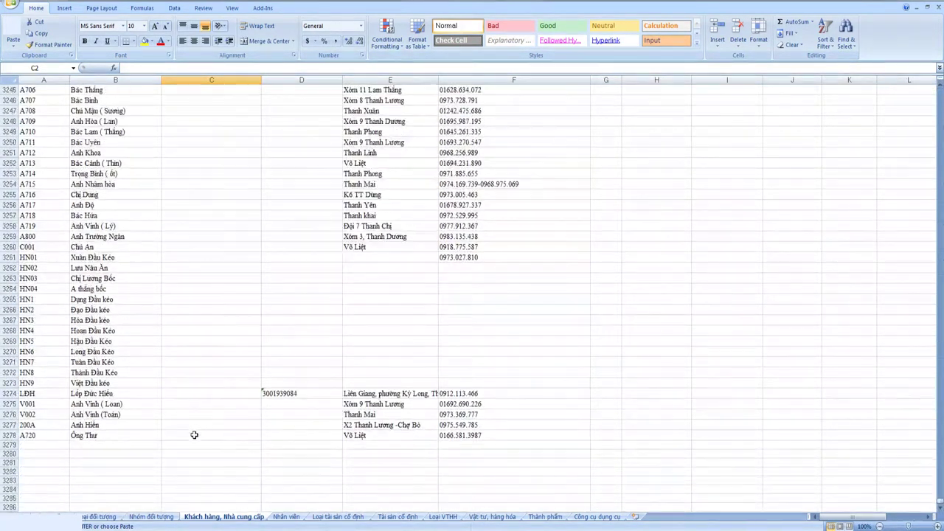
left_click(194, 435, "shift")
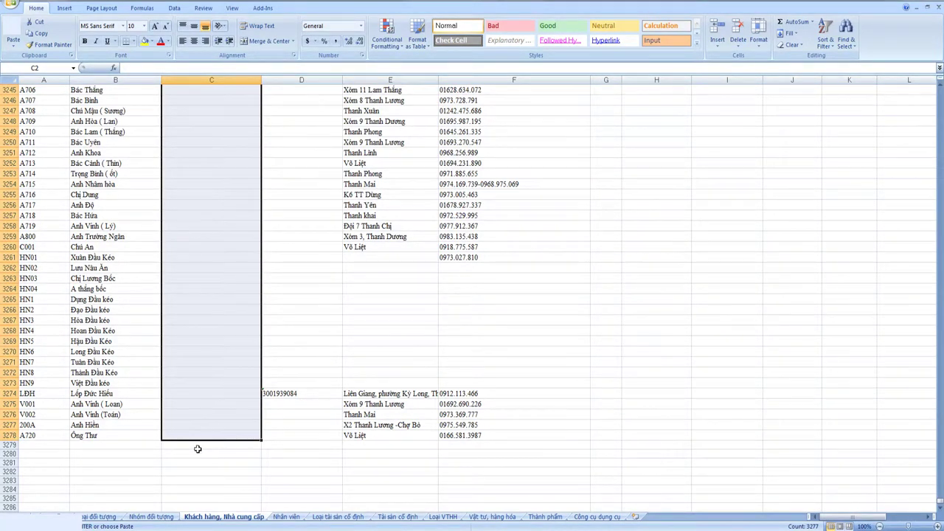
key("ctrl+BackSpace")
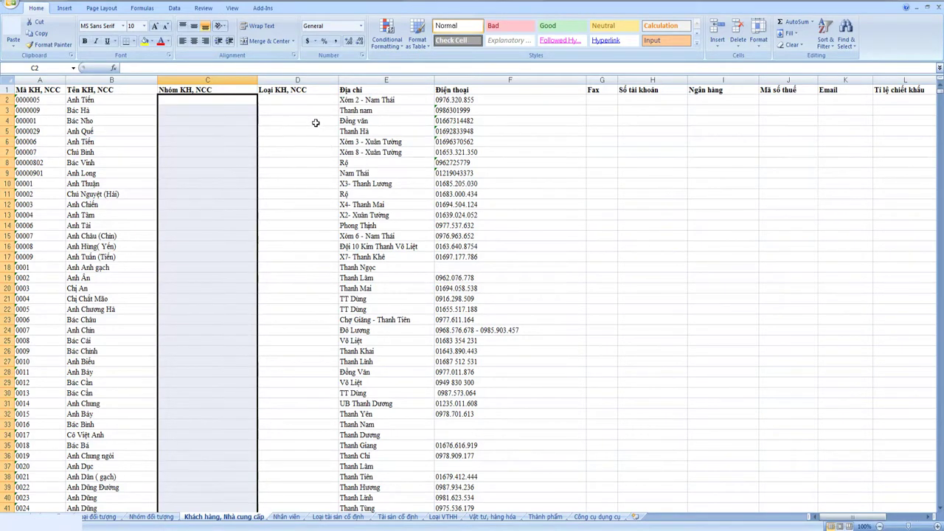
left_click_drag(303, 100, 286, 509)
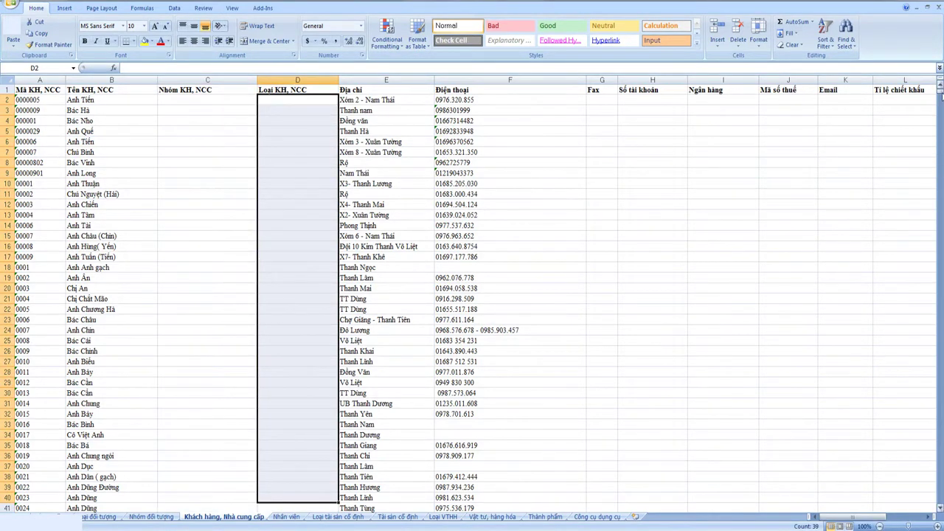
left_click_drag(940, 96, 931, 486)
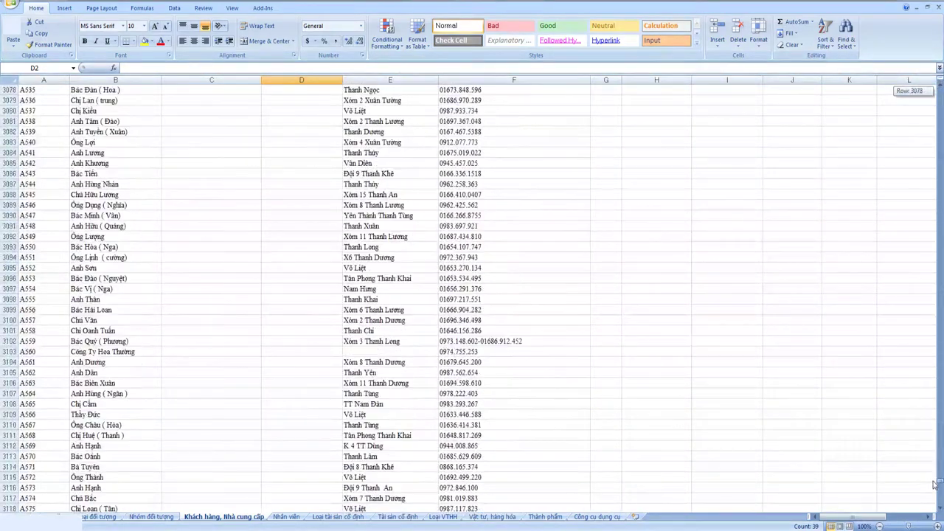
left_click_drag(931, 485, 931, 488)
left_click(295, 488)
scroll(310, 317, "down", 20)
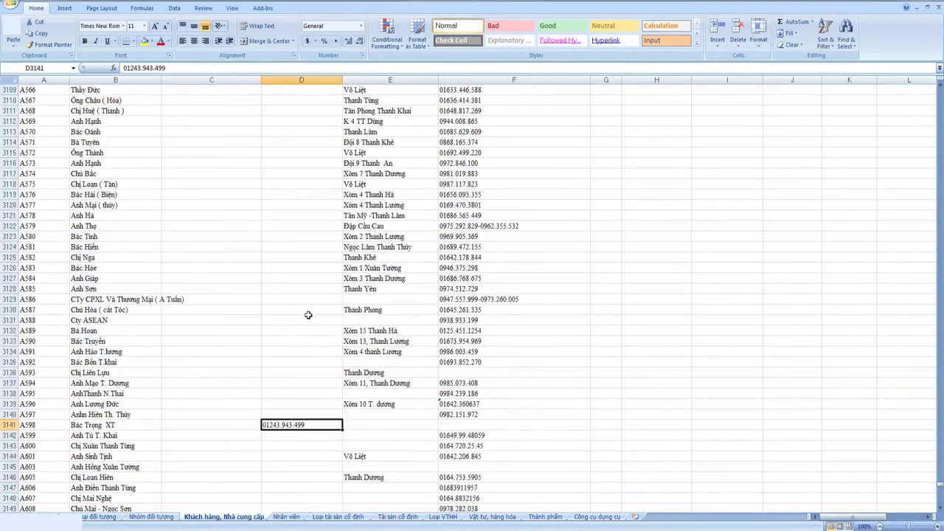
scroll(317, 346, "down", 7)
scroll(317, 347, "down", 10)
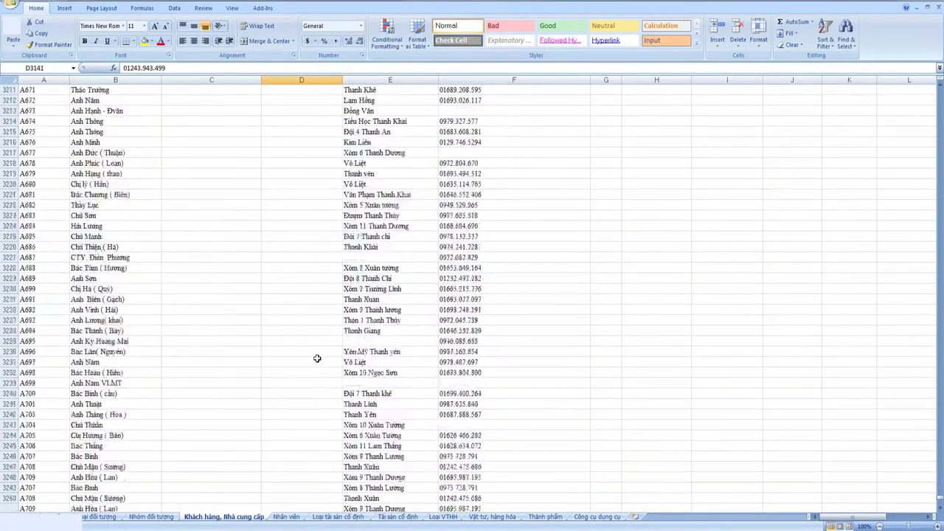
scroll(316, 362, "down", 11)
key("Delete")
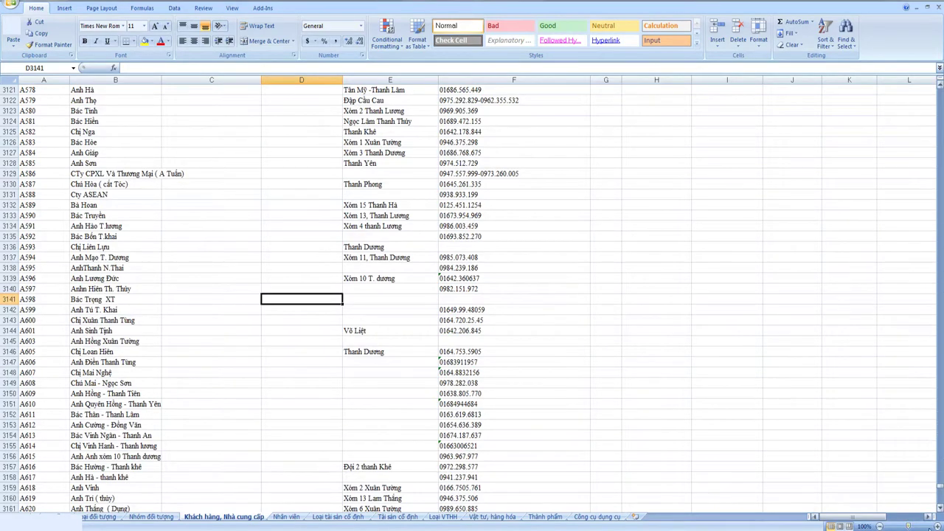
scroll(940, 489, "up", 1)
left_click_drag(941, 489, 940, 87)
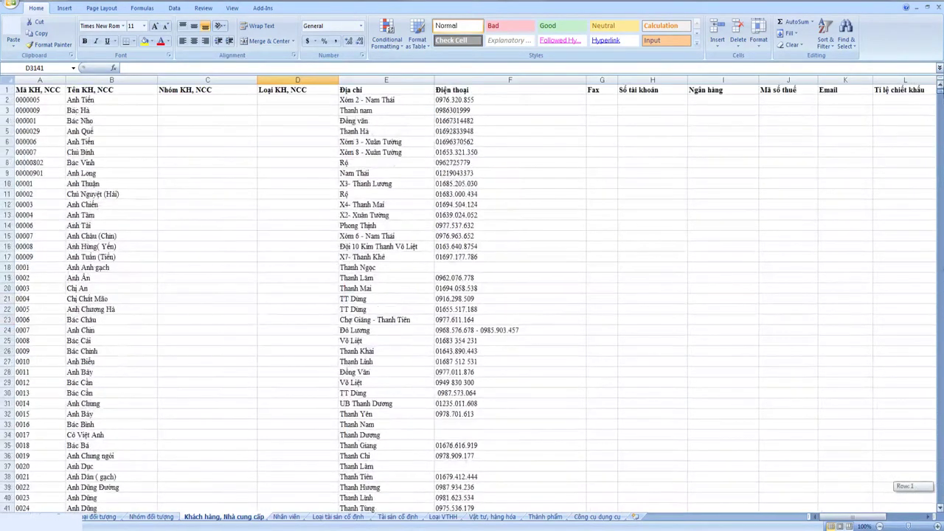
left_click(309, 100)
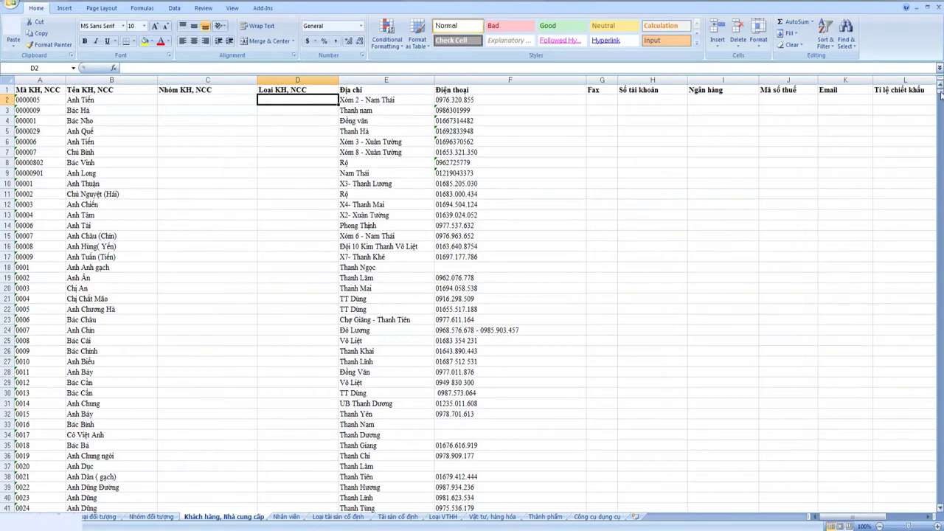
left_click_drag(940, 95, 940, 508)
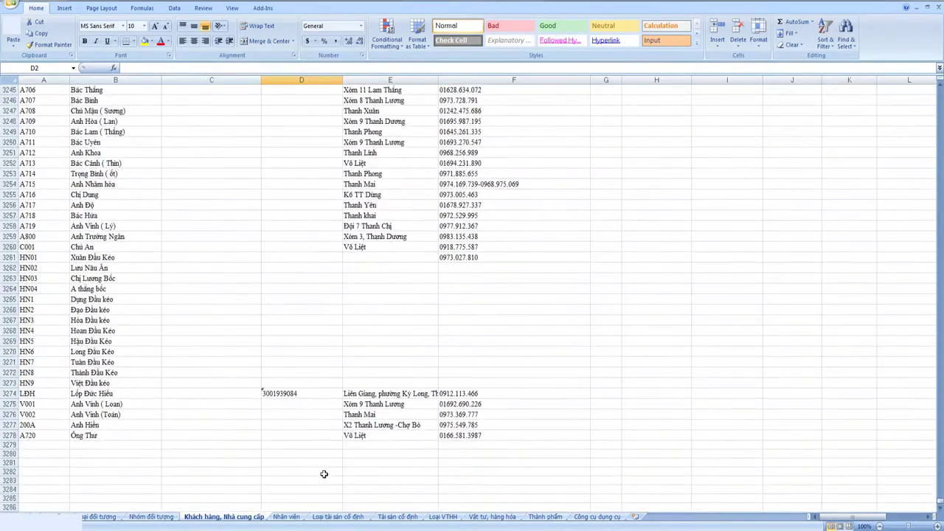
left_click(298, 435, "shift")
key("ctrl+BackSpace")
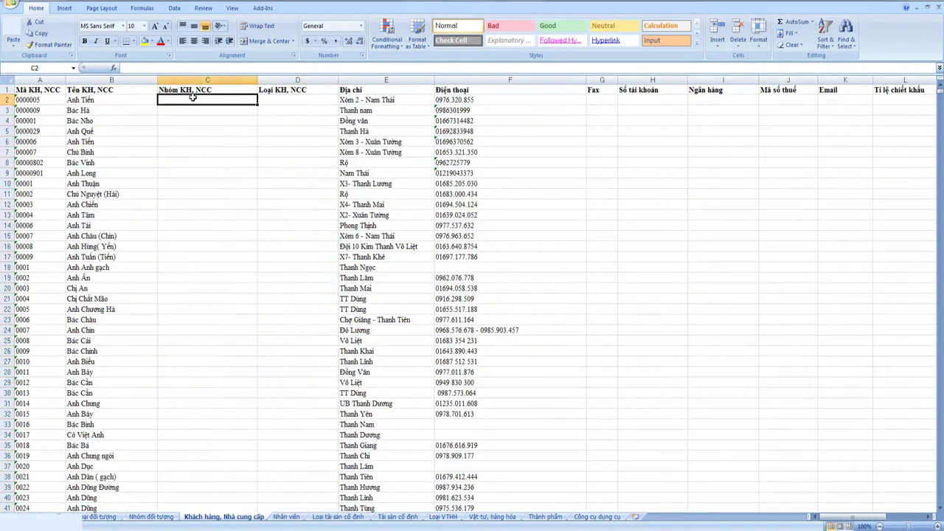
left_click_drag(193, 99, 217, 457)
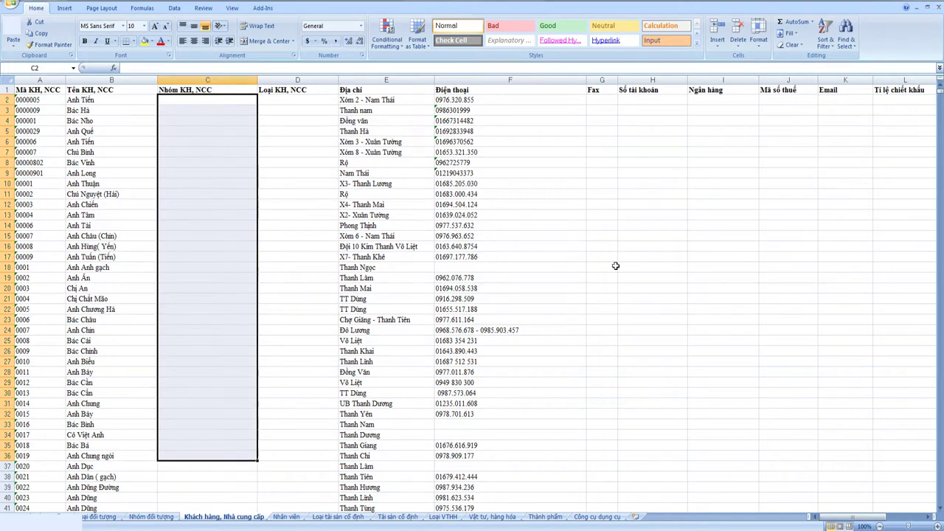
left_click(640, 264)
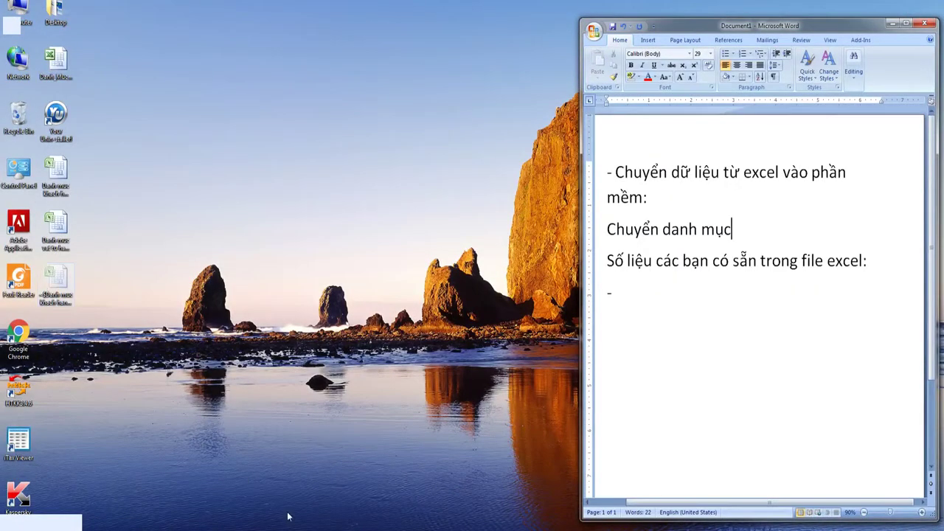
- Glance at the Danh_Muc.xls window, minimize it, and bring back the customer import sheet
mouse_move(348, 527)
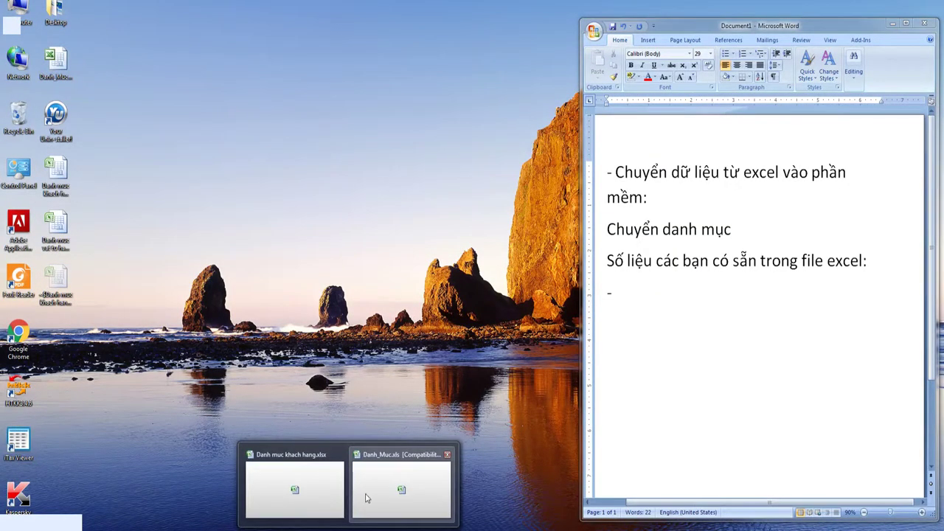
left_click(320, 495)
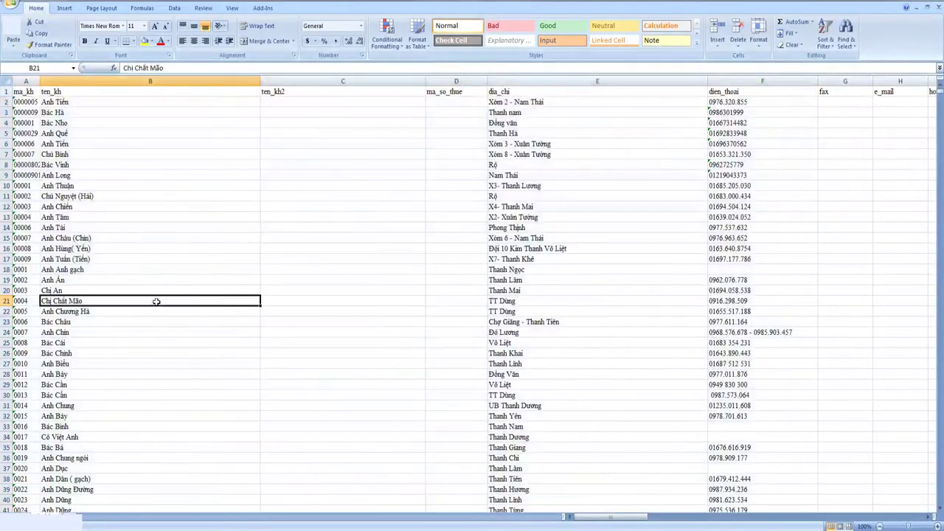
left_click(882, 3)
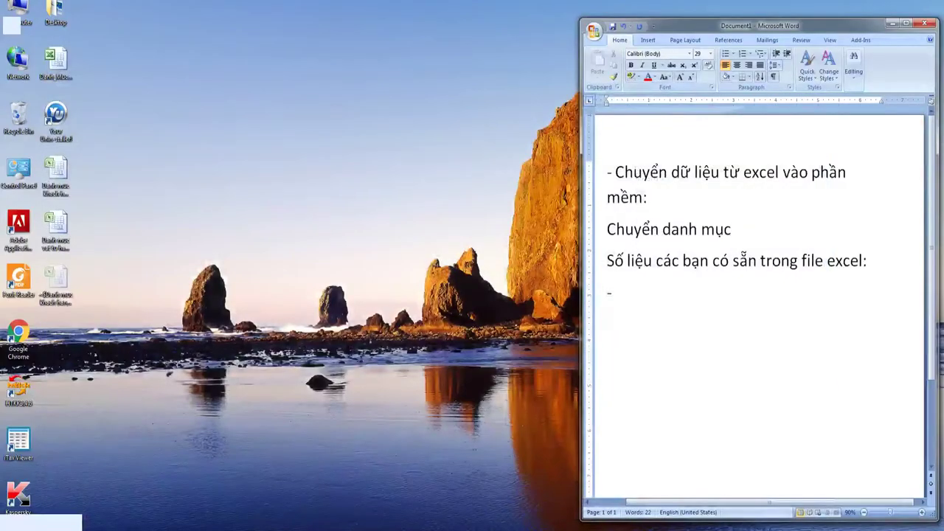
mouse_move(348, 527)
left_click(280, 496)
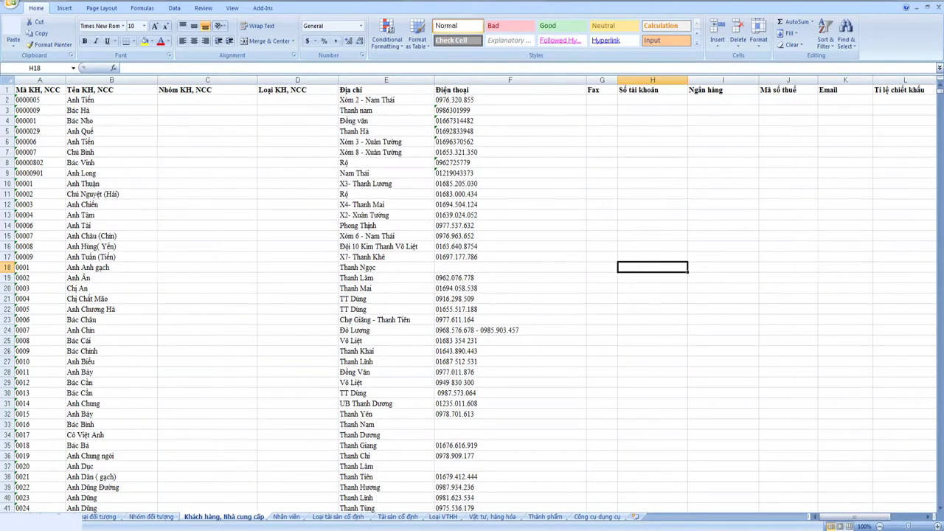
- Copy the words 'Cả hai' from the column P heading and paste them into D2
left_click_drag(849, 517, 889, 517)
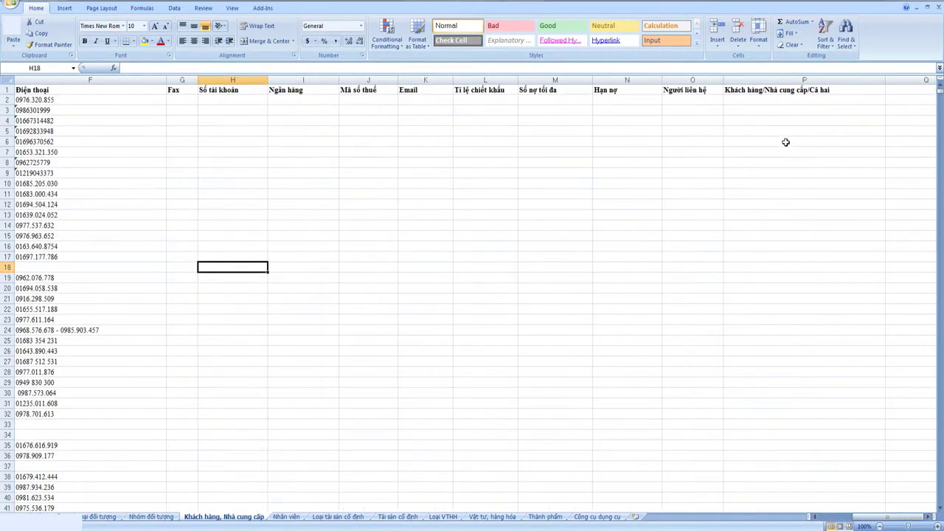
left_click(786, 99)
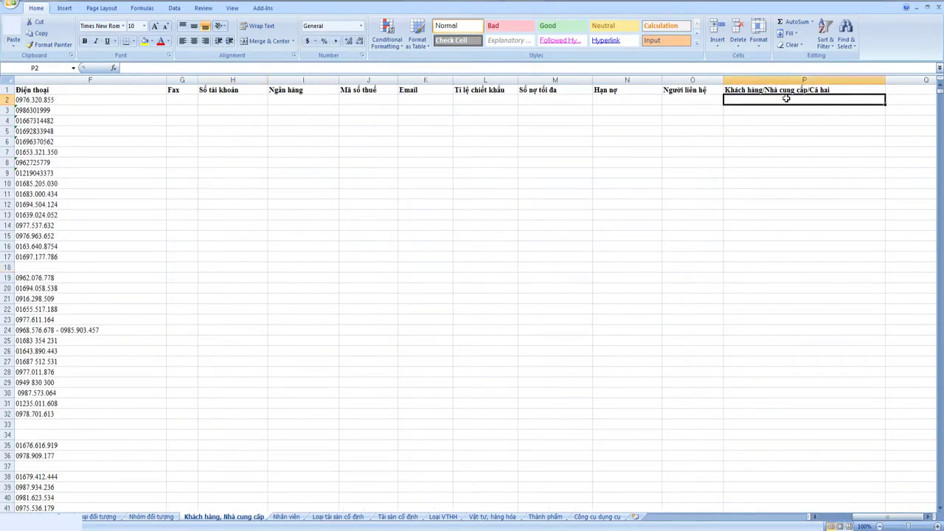
left_click(842, 89)
double_click(838, 89)
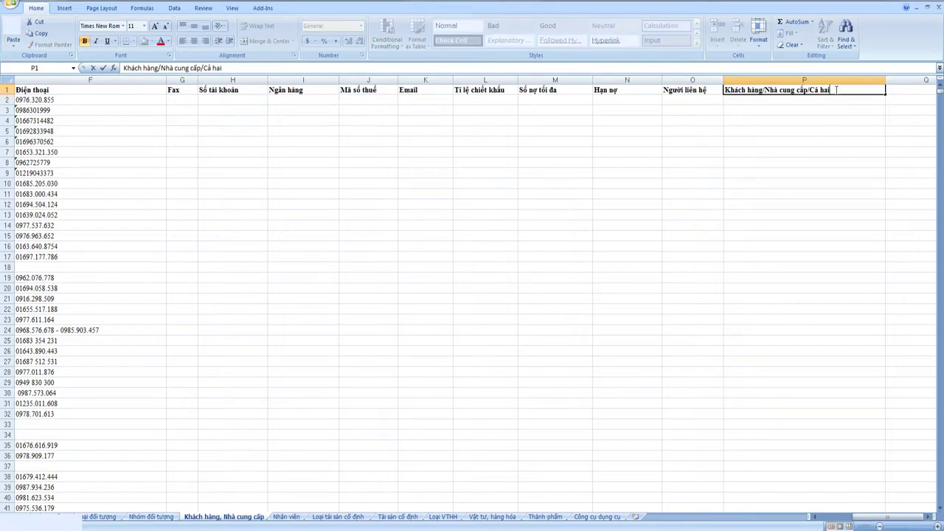
left_click_drag(810, 90, 833, 89)
key("ctrl+c")
mouse_move(885, 517)
left_mouse_down()
mouse_move(835, 525)
mouse_move(877, 525)
left_mouse_up()
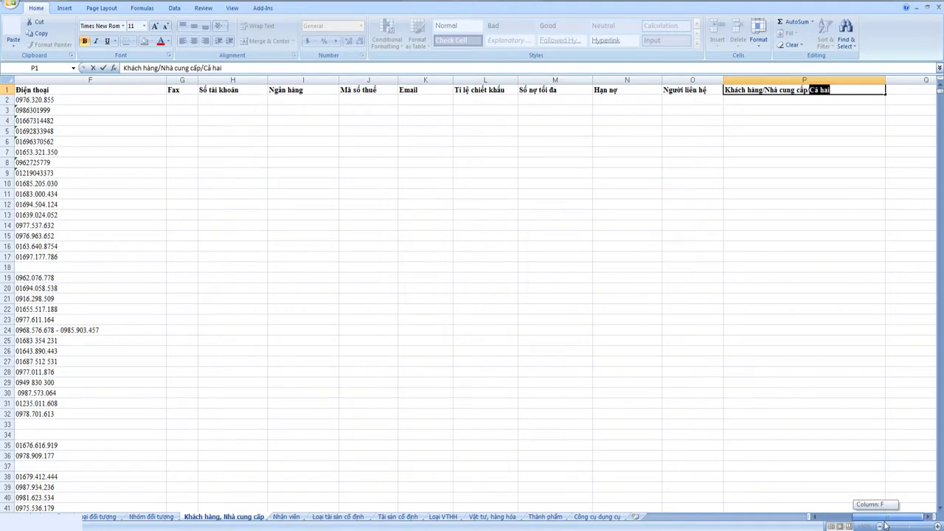
left_click_drag(886, 525, 835, 526)
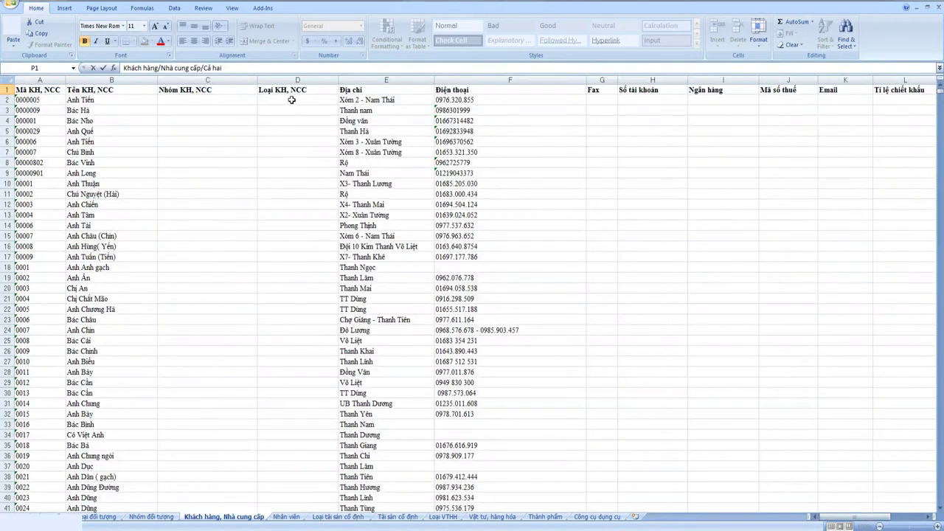
left_click(292, 100)
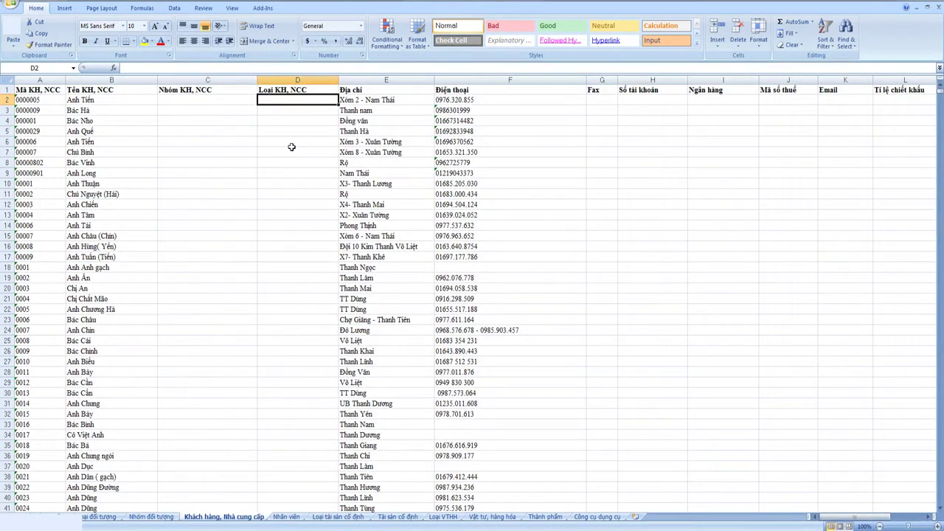
key("ctrl+v")
- Fill 'Cả hai' from D2 down to row 3278, then return to P2 at the top
left_click_drag(340, 108, 348, 505)
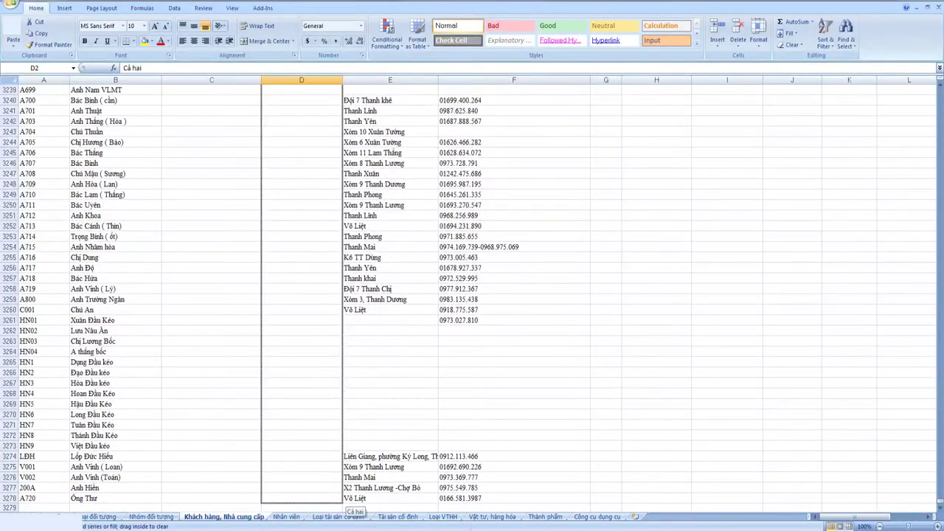
left_click_drag(348, 504, 306, 389)
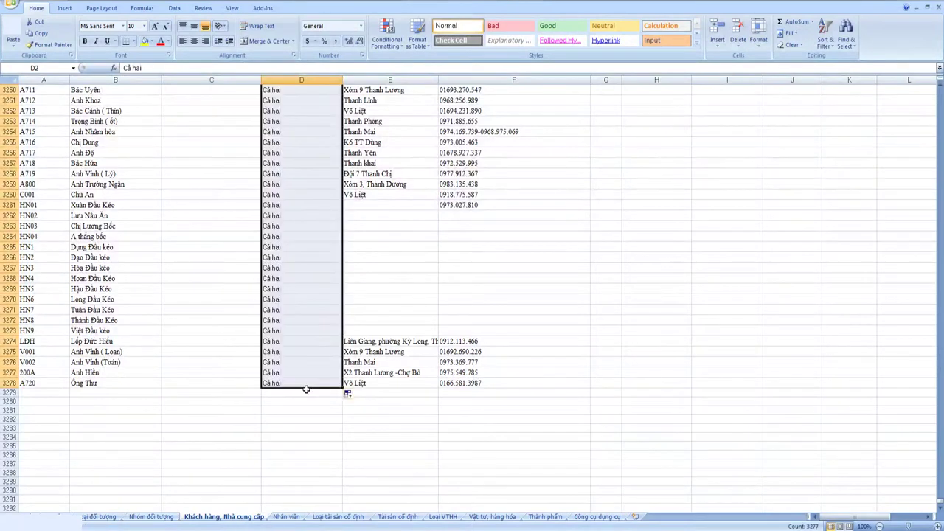
left_click(384, 411)
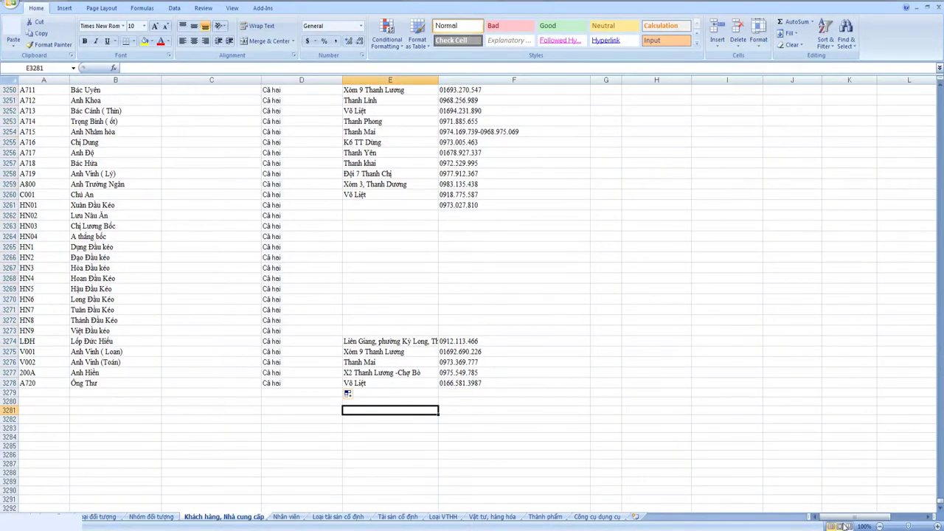
mouse_move(845, 518)
left_mouse_down()
mouse_move(889, 518)
mouse_move(940, 315)
mouse_move(941, 87)
left_mouse_up()
left_click(762, 98)
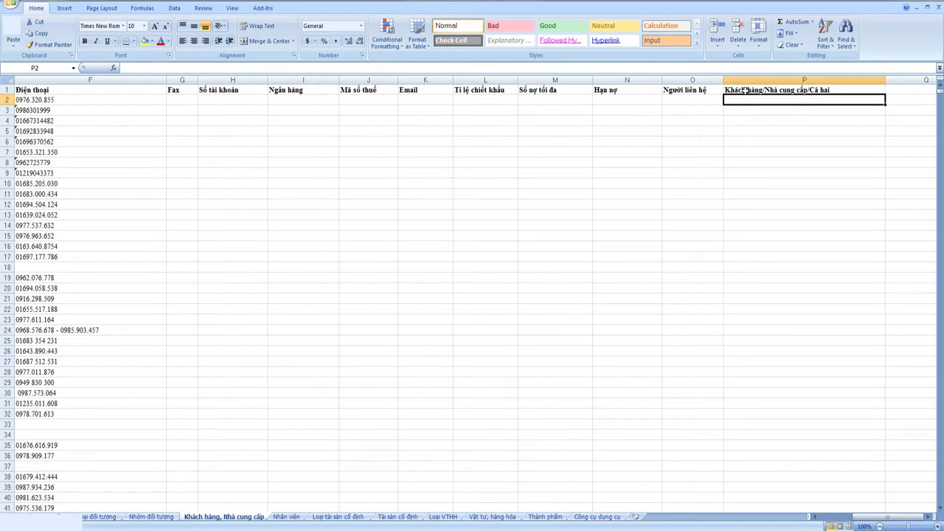
- Check the empty Nhóm KH, NCC cell C2 and the phone number in F15
left_click(207, 153)
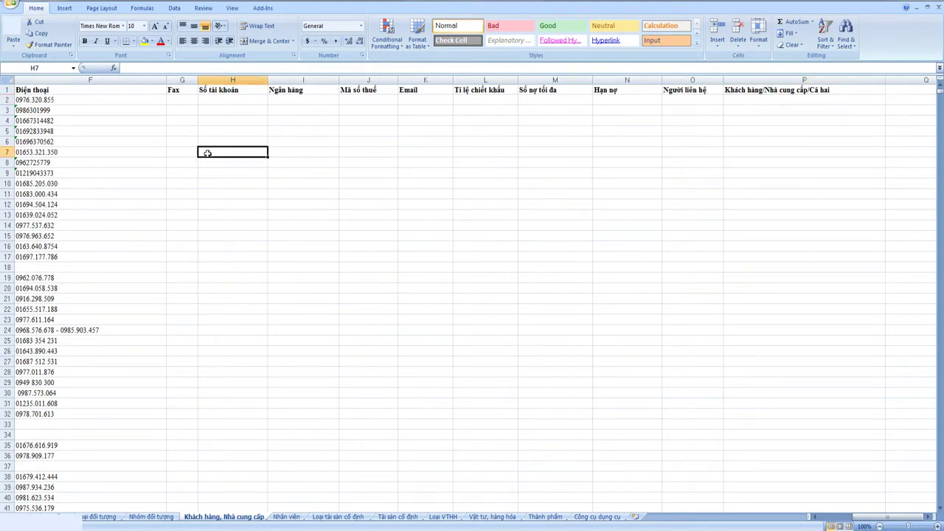
left_click_drag(867, 517, 830, 518)
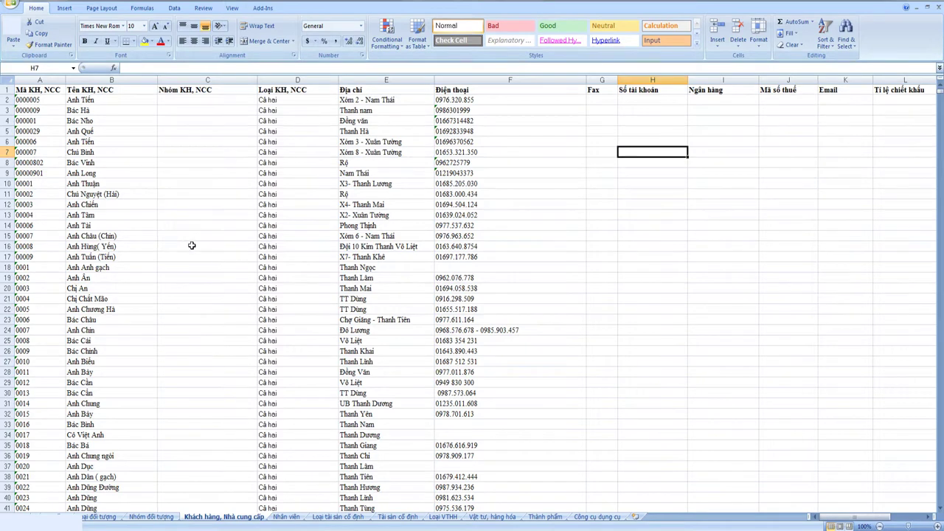
left_click(241, 101)
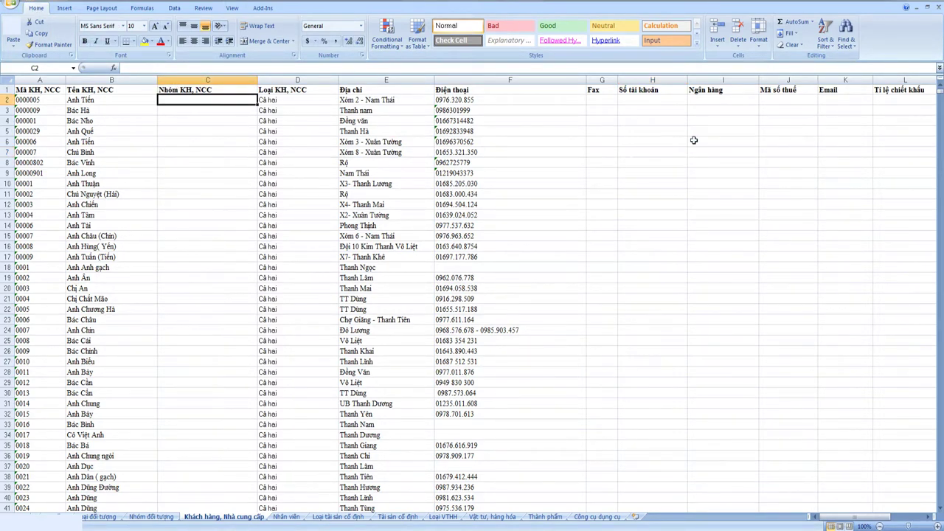
left_click(509, 235)
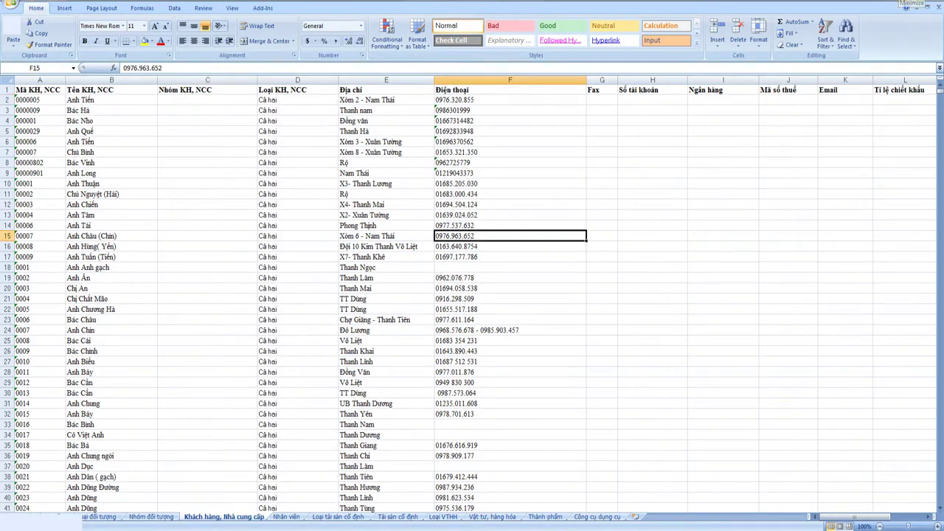
- Minimize the customer workbook and open the Danh muc vat tu hang hoa workbook from the desktop
left_click(906, 5)
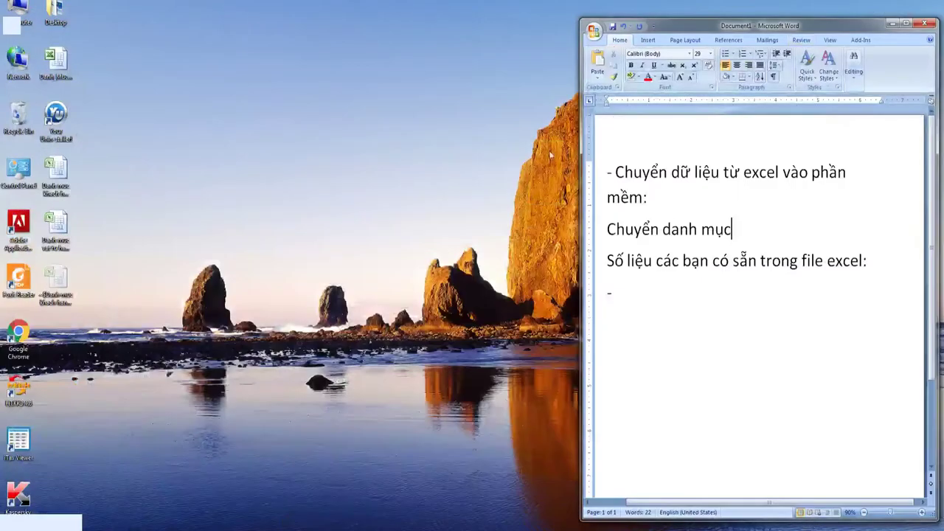
left_click(53, 236)
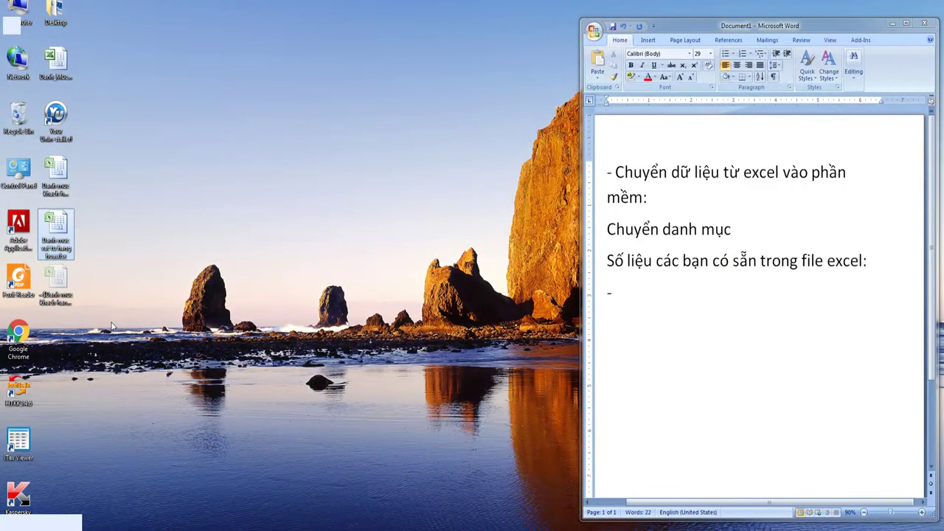
key("Return")
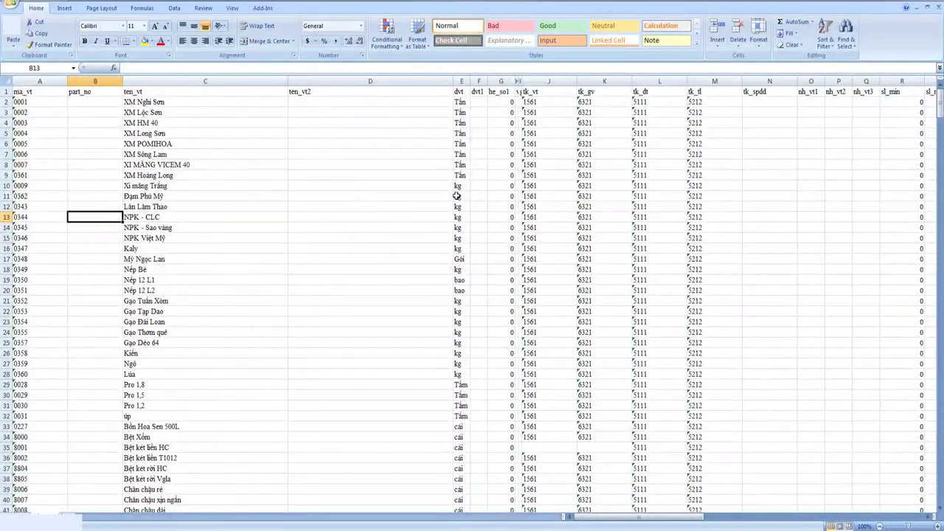
- Select columns E through J to reveal the squeezed vt_ton_kho and gia_ton columns, then pick I2
mouse_move(32, 103)
left_mouse_down()
mouse_move(878, 495)
mouse_move(897, 493)
left_mouse_up()
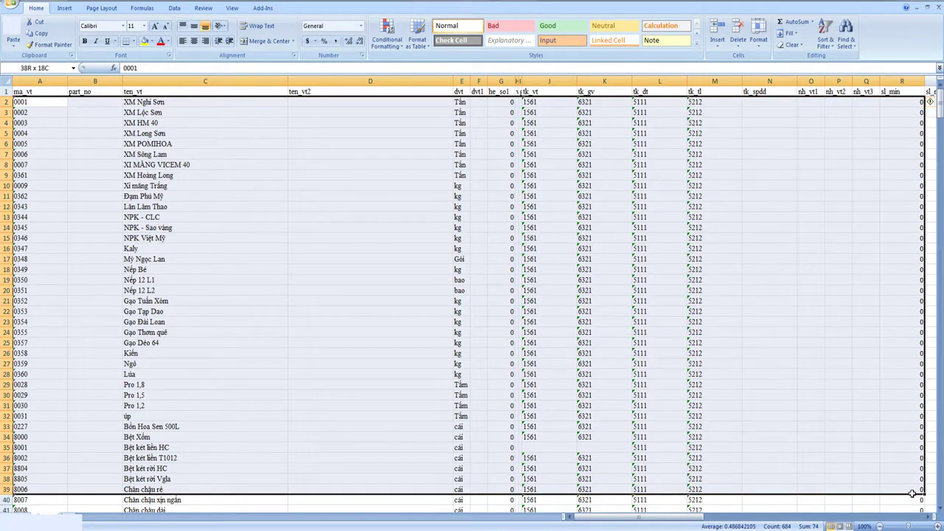
left_click_drag(913, 493, 913, 493)
left_click(171, 155)
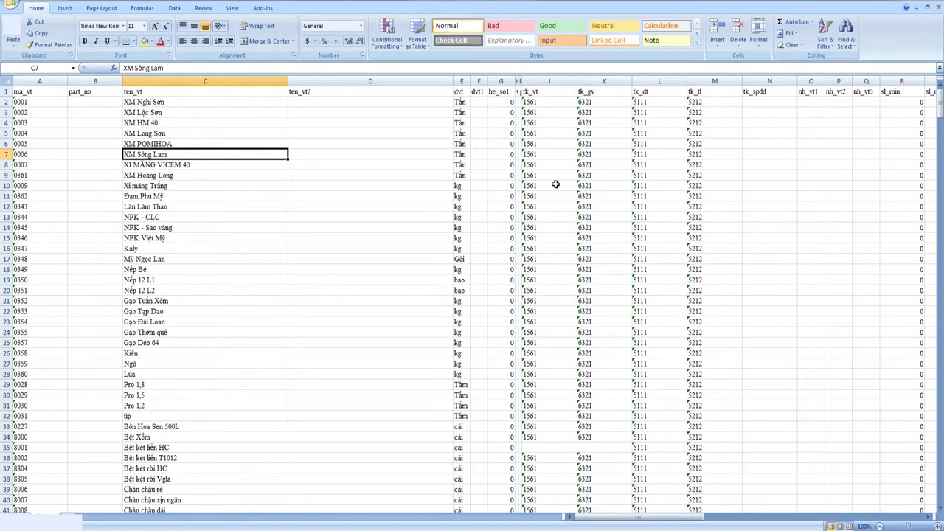
left_click_drag(538, 101, 549, 486)
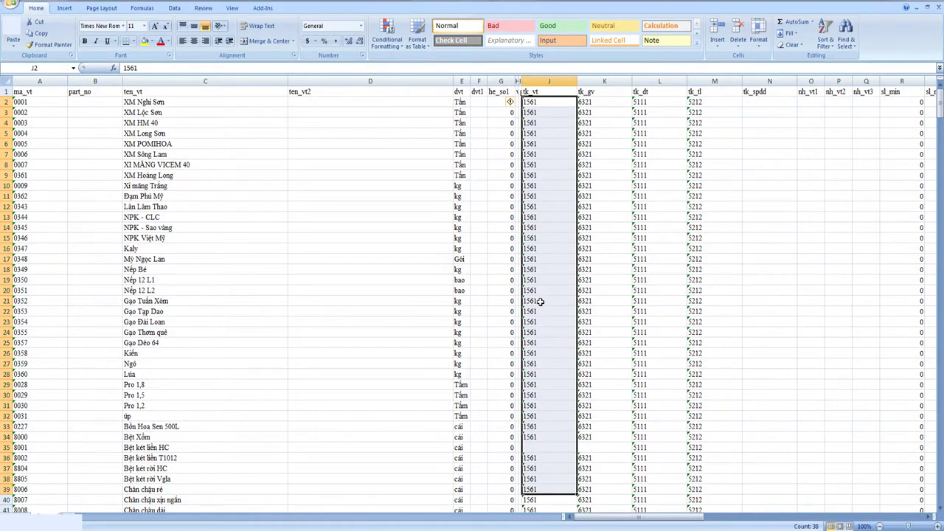
scroll(537, 301, "down", 12)
scroll(546, 293, "up", 4)
scroll(547, 290, "up", 8)
left_click_drag(462, 81, 566, 86)
left_click(653, 105)
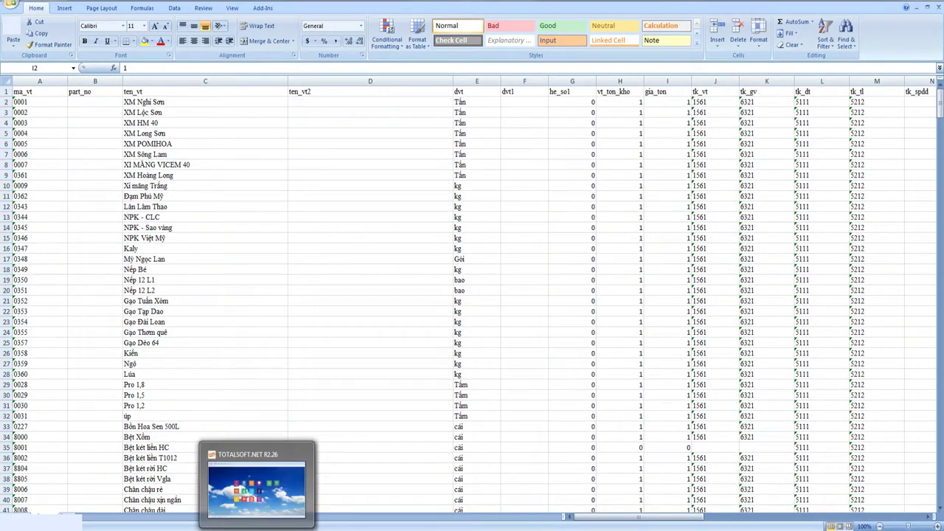
- In TOTALSOFT.NET, open the chart of accounts from Khai báo > Tài khoản
left_click(257, 486)
left_click(36, 8)
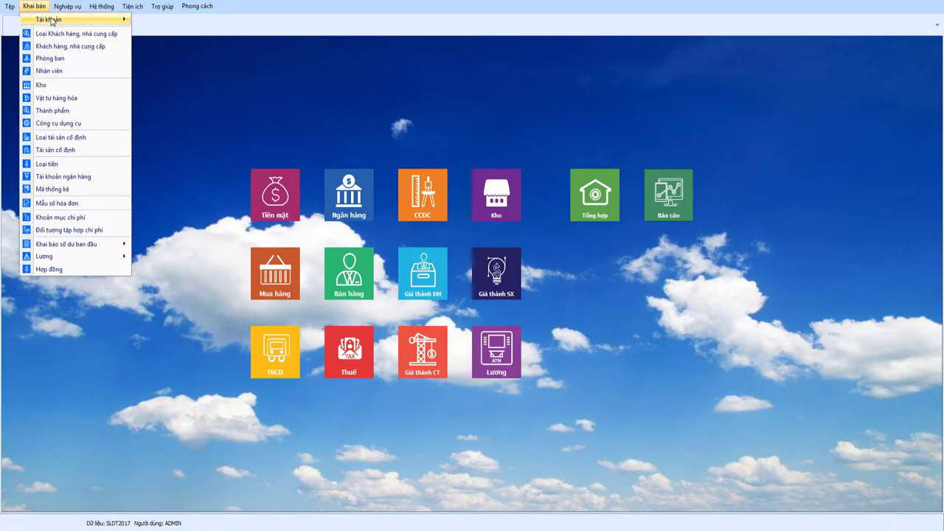
mouse_move(51, 20)
left_click(168, 25)
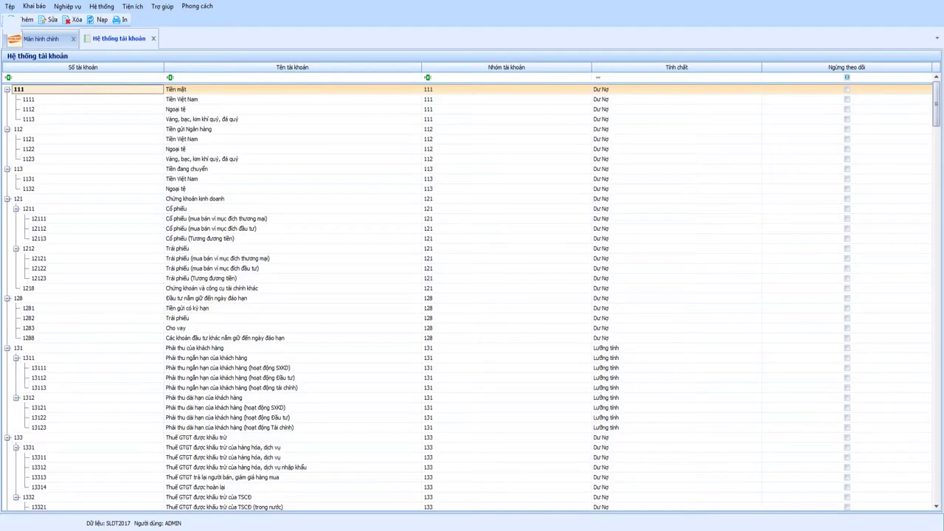
- In the goods workbook, check the inventory and cost account values in columns J and K
mouse_move(459, 508)
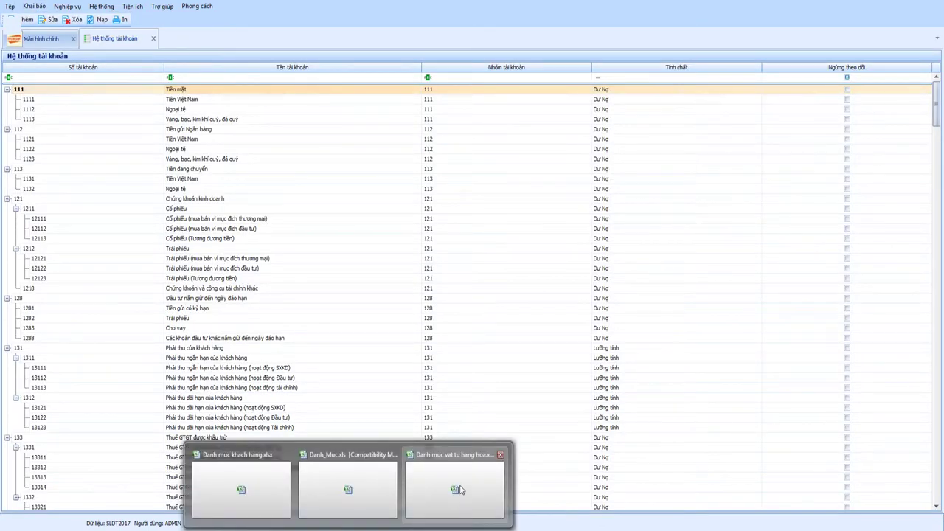
left_click(459, 490)
left_click_drag(711, 106, 721, 433)
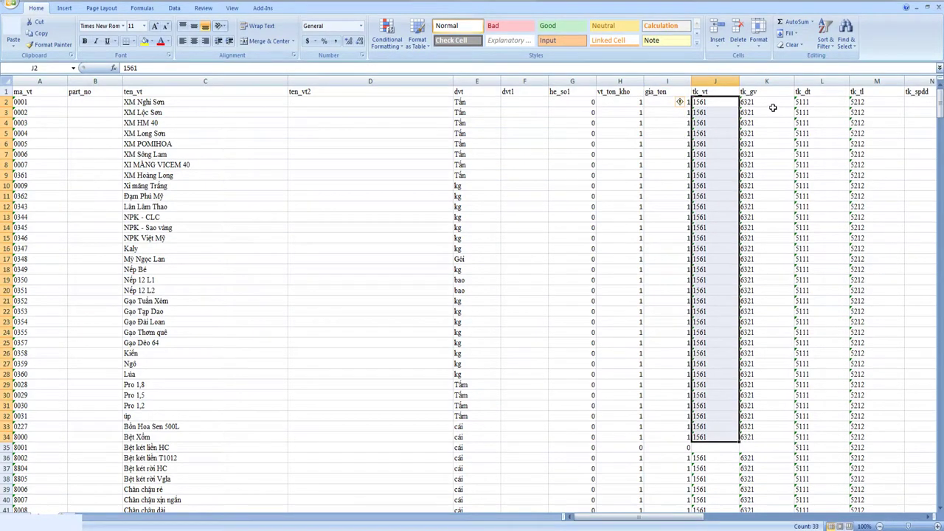
left_click_drag(773, 105, 777, 433)
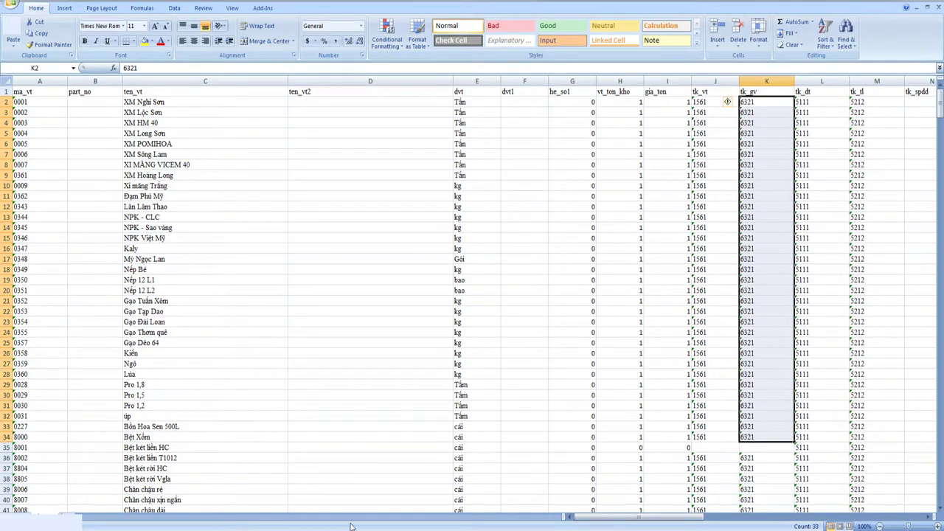
- Filter the chart of accounts by Số tài khoản 1561, then 156, then 321 to confirm the accounts exist
key("alt+Tab")
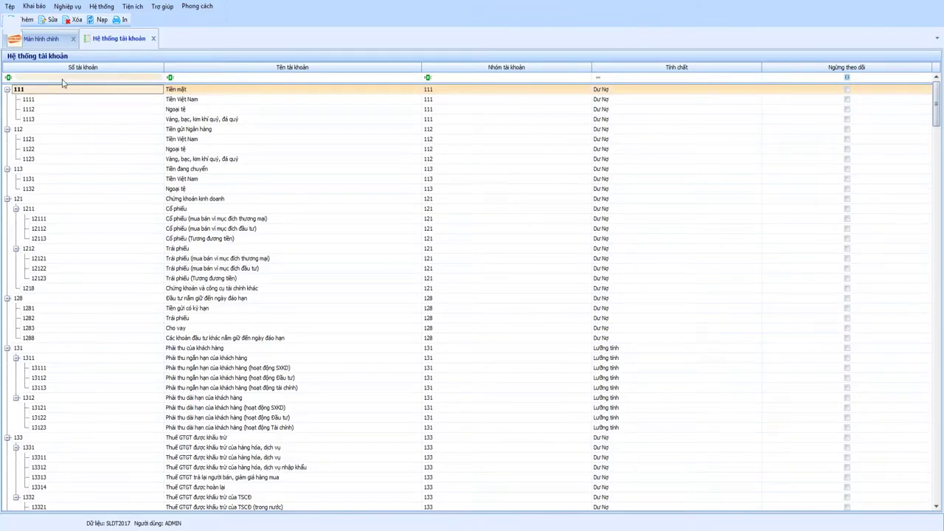
left_click(62, 78)
type("1561")
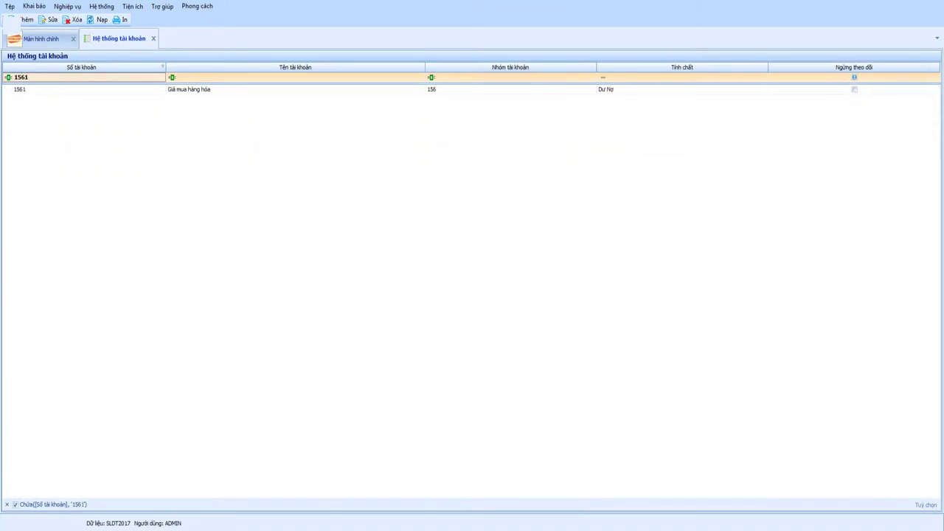
left_click(44, 91)
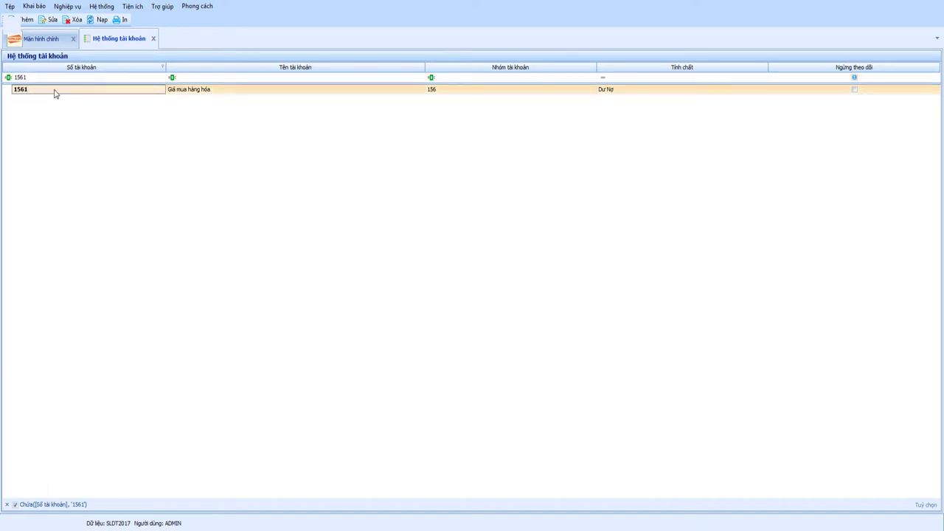
left_click(34, 79)
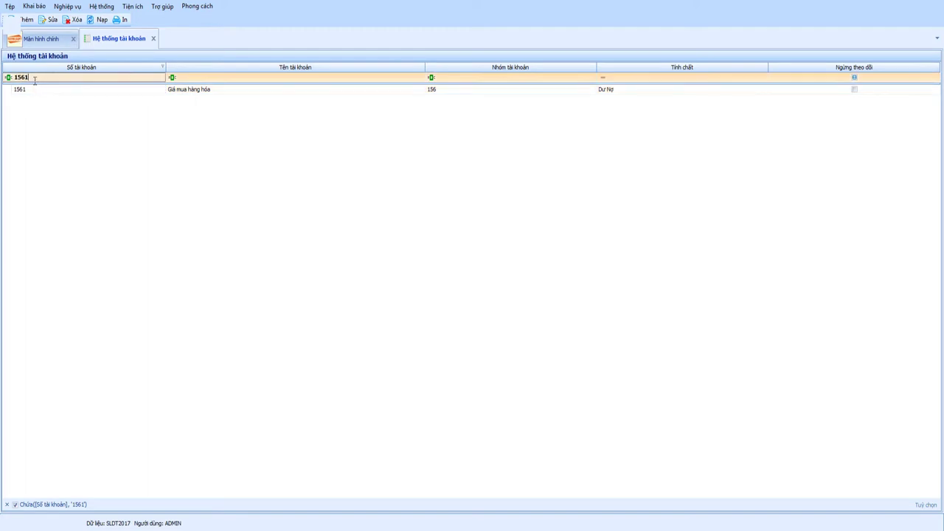
key("BackSpace")
left_click(42, 101)
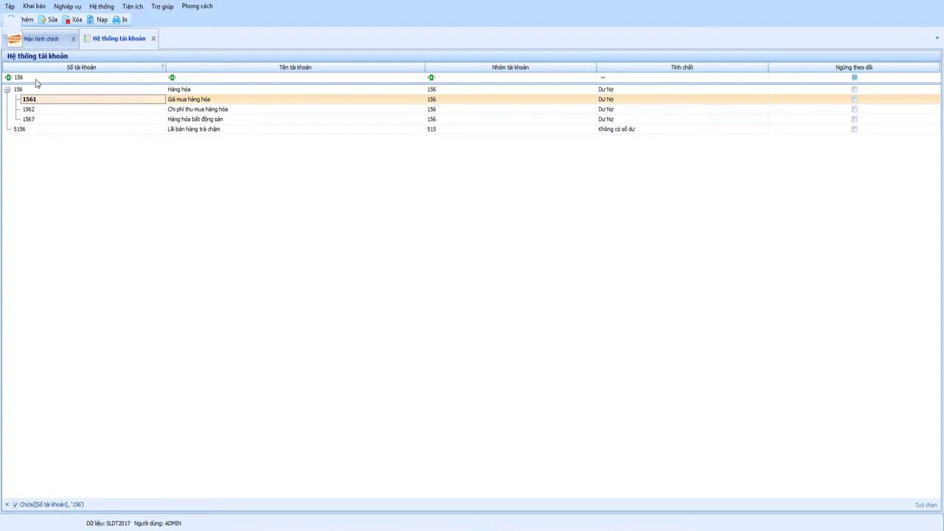
left_click(36, 78)
key("BackSpace")
key("BackSpace")
key("BackSpace")
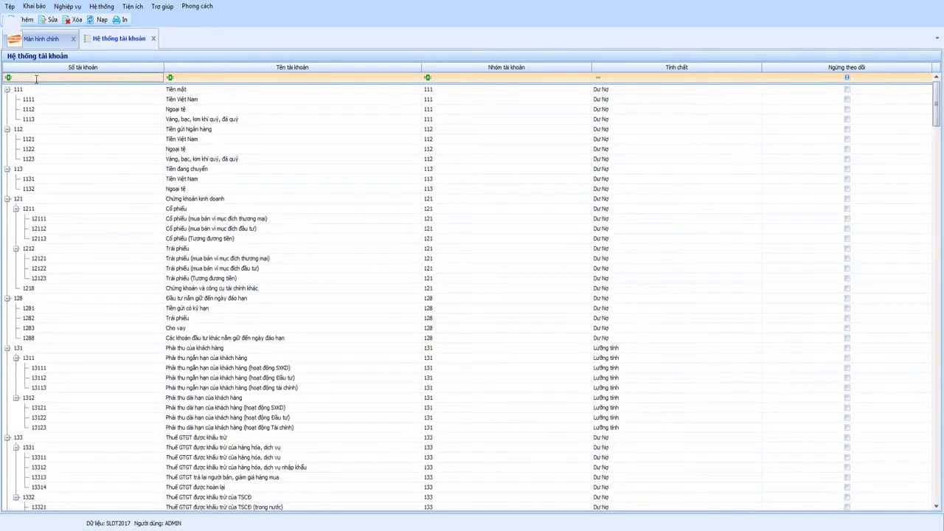
type("6321")
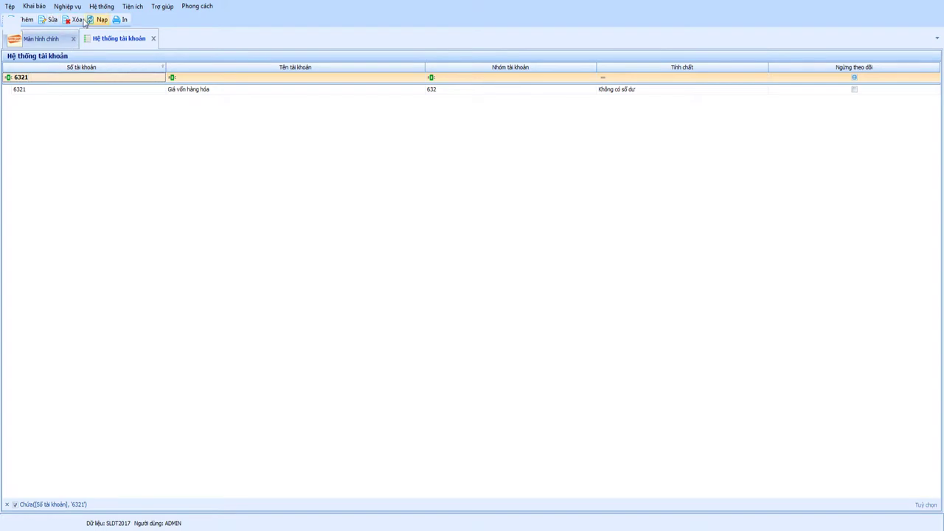
- Open the Vật tư hàng hóa goods catalog, review it, and close it
left_click(34, 5)
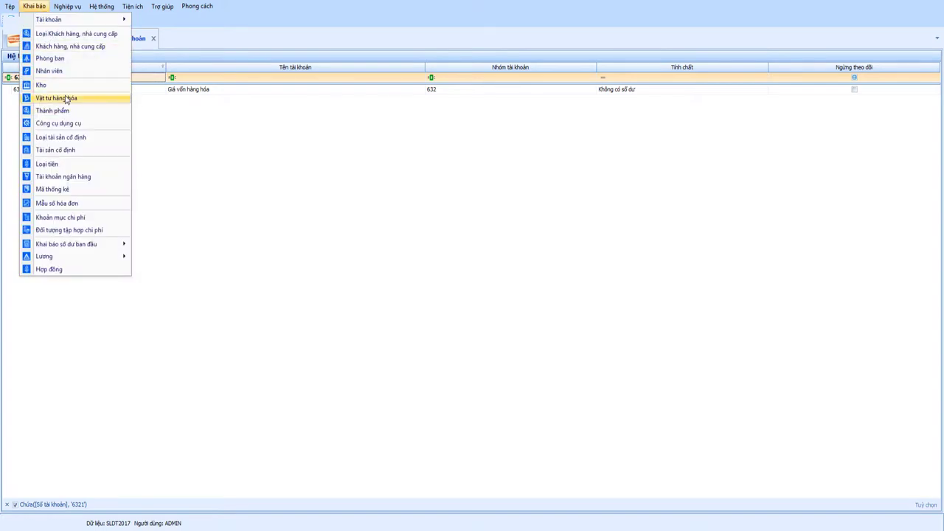
left_click(66, 98)
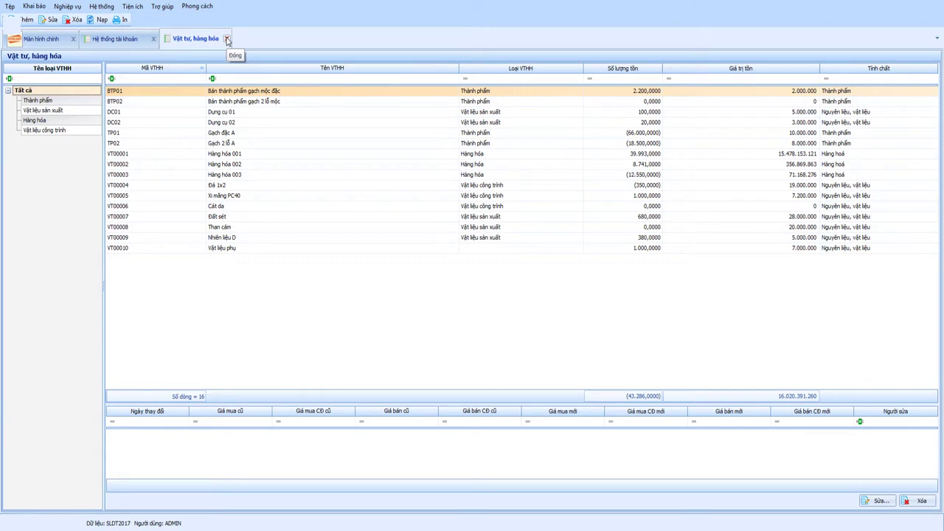
left_click(227, 41)
- Close the chart of accounts and copy goods rows A2:K564 from the goods workbook
left_click(154, 38)
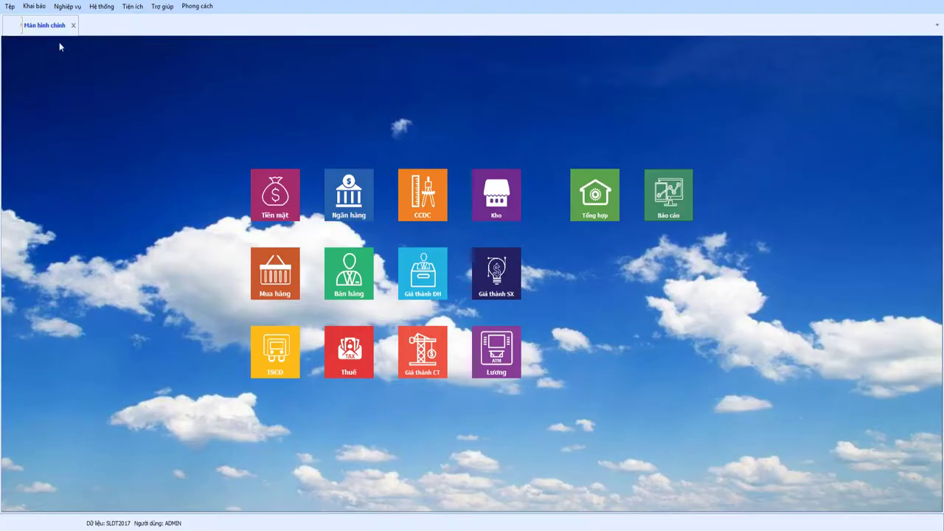
mouse_move(348, 525)
left_click(438, 491)
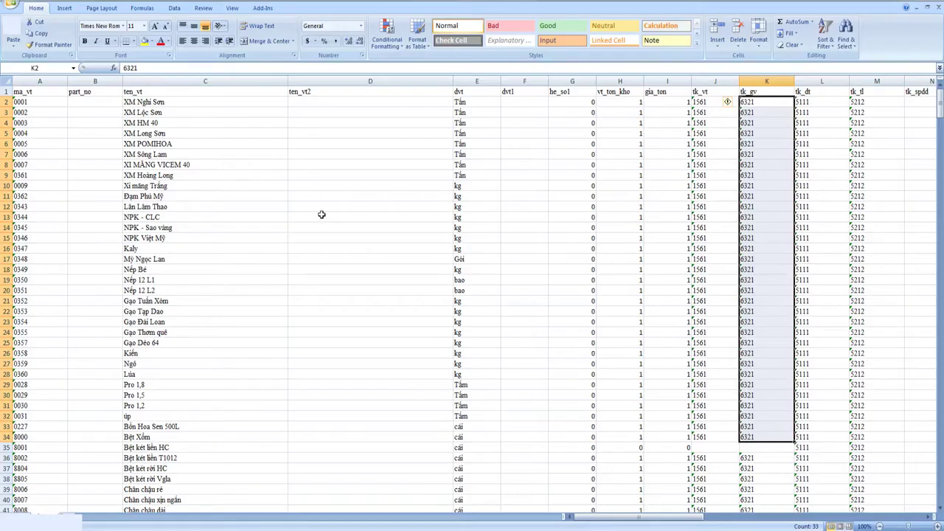
left_click_drag(22, 102, 758, 270)
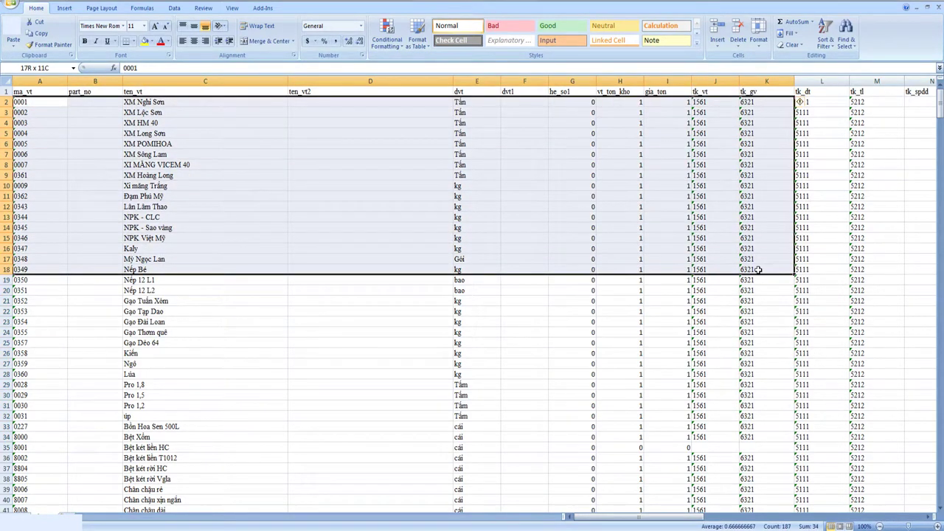
left_click_drag(940, 109, 940, 110)
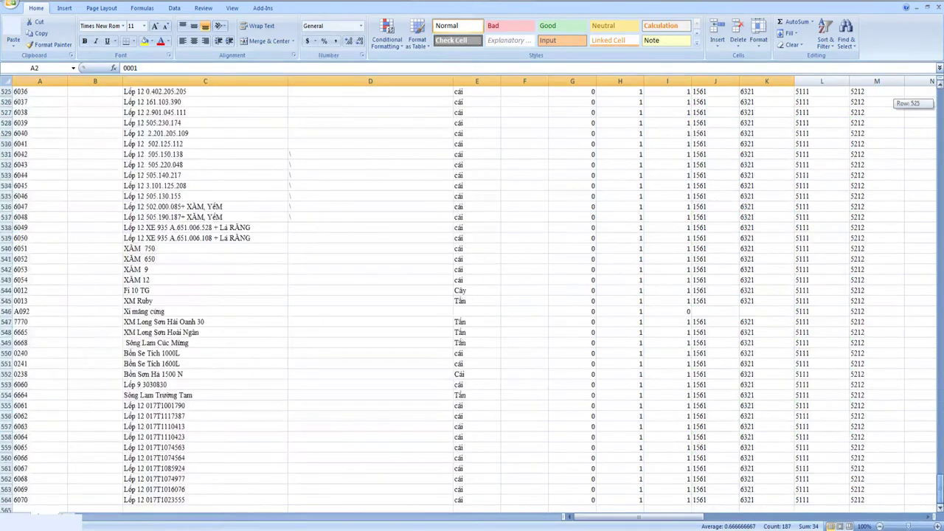
scroll(698, 367, "down", 2)
left_click(740, 438, "shift")
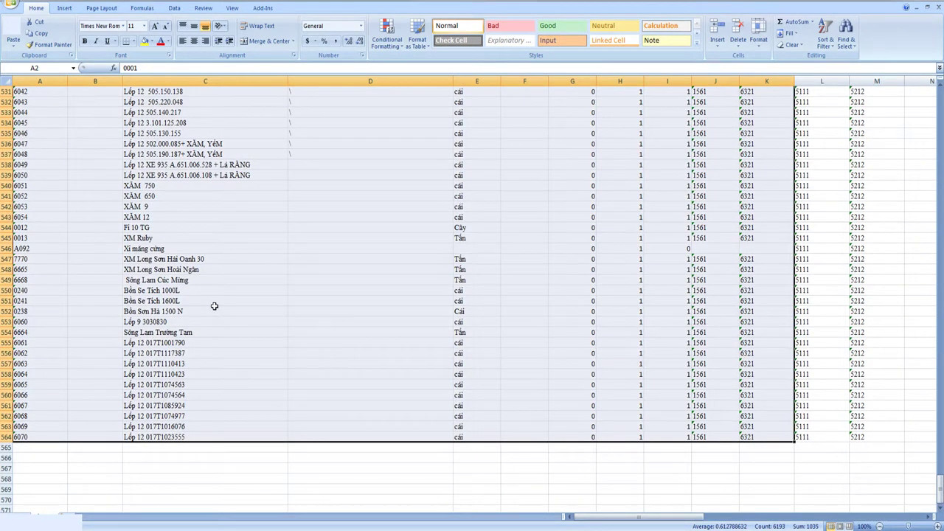
key("ctrl+c")
- Paste the goods rows at A2 of the Vật tư, hàng hóa sheet in Danh_Muc.xls
left_click(340, 527)
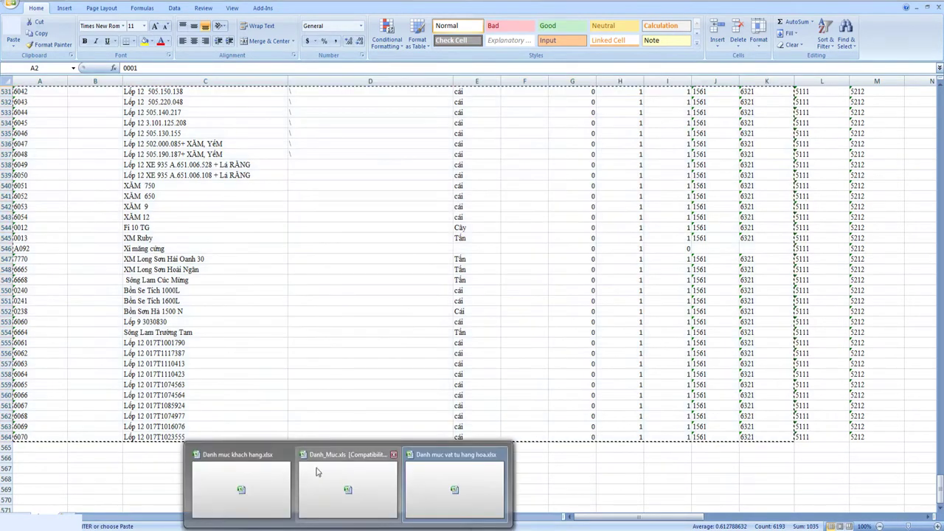
left_click(330, 481)
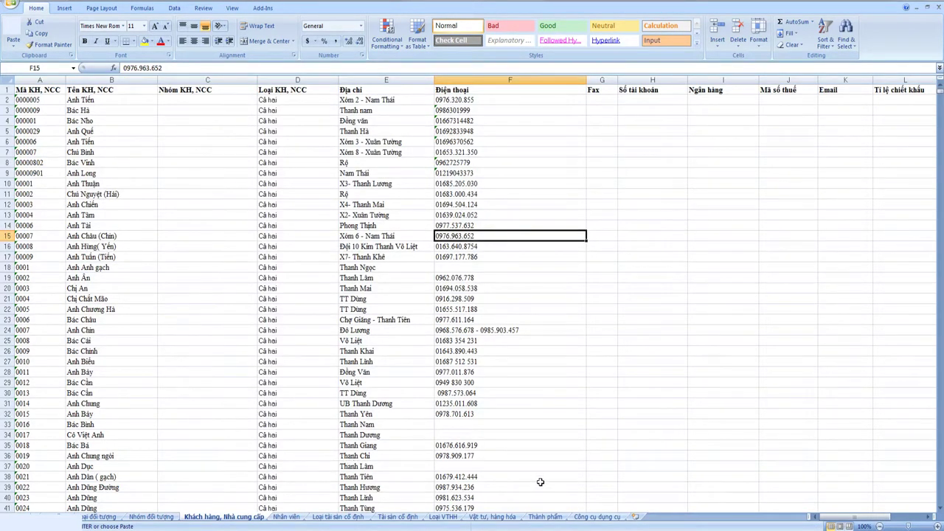
left_click(499, 519)
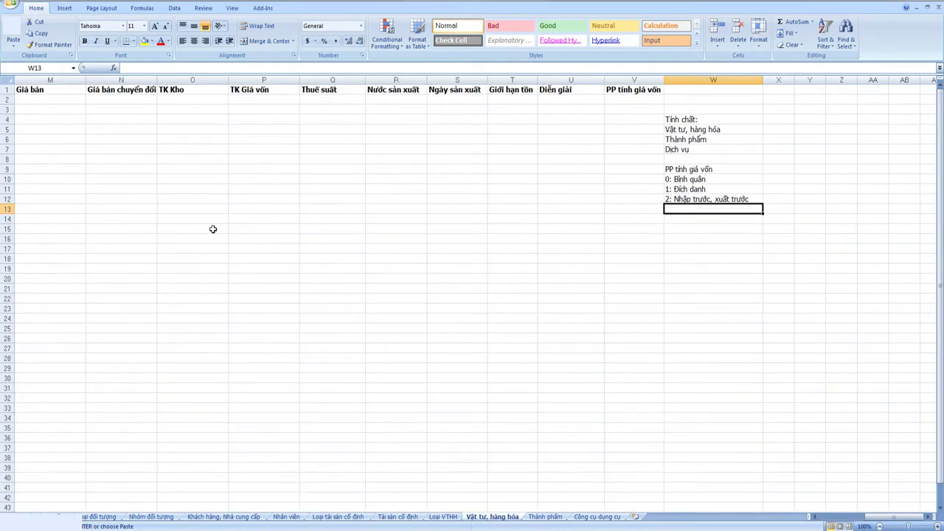
left_click_drag(871, 516, 804, 518)
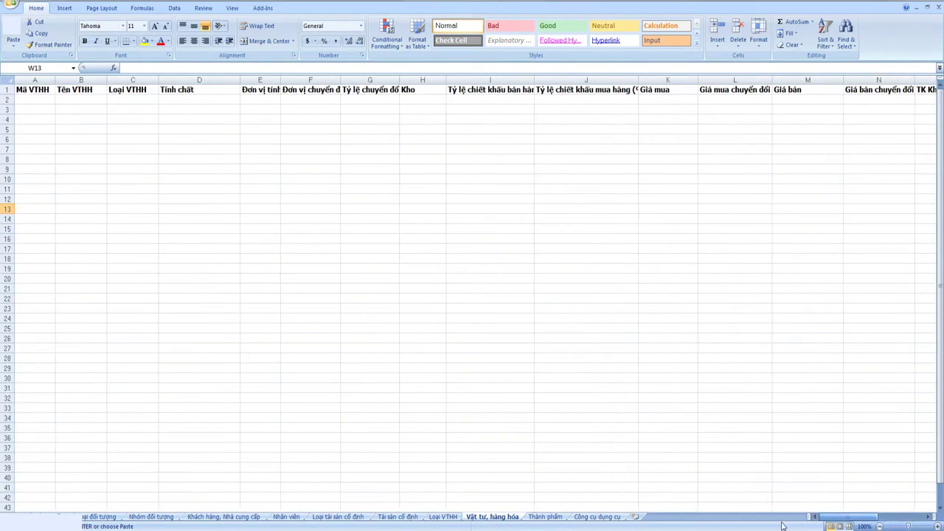
left_click(33, 97)
key("ctrl+v")
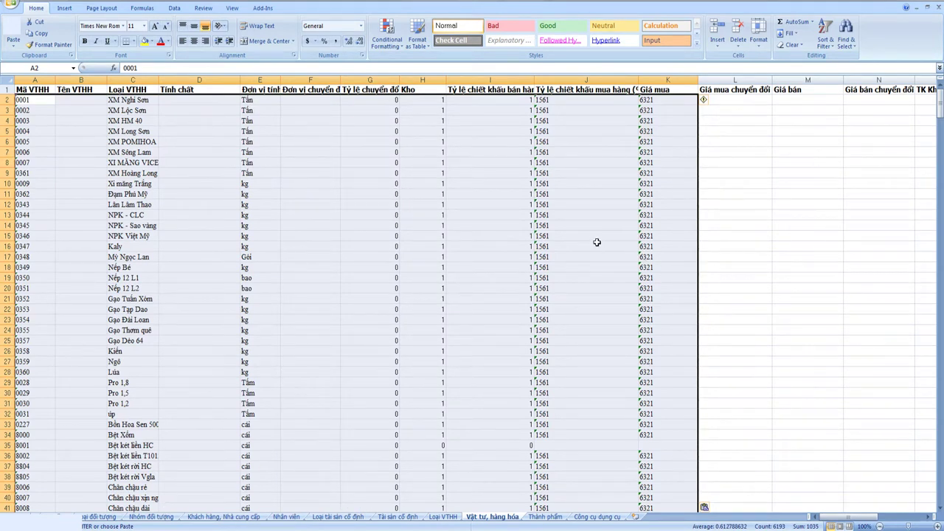
- Check the account value in J2 and bring the TK Kho and TK Giá vốn columns into view
left_click(756, 149)
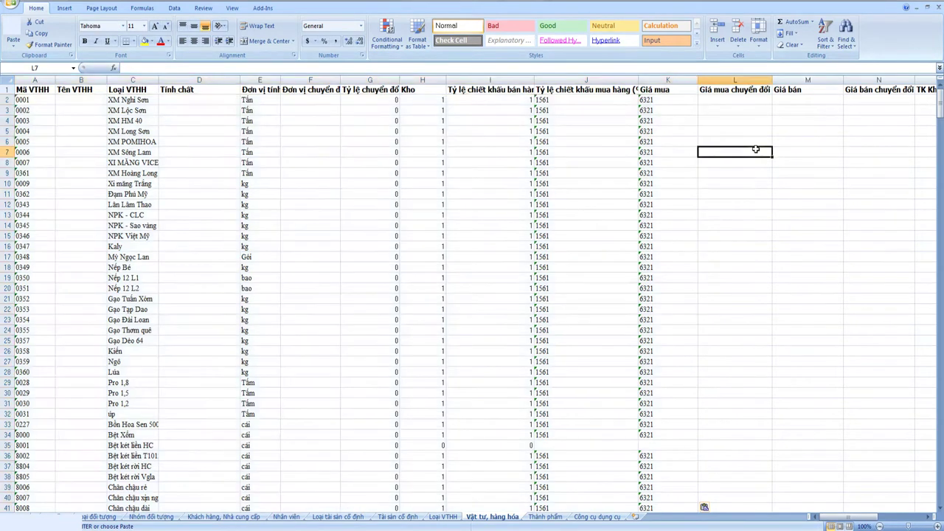
left_click(570, 99)
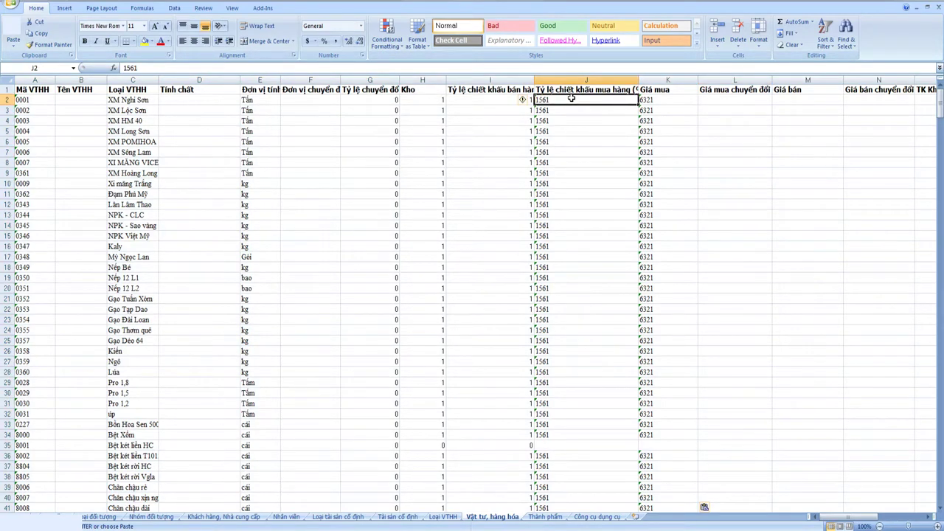
left_click(932, 521)
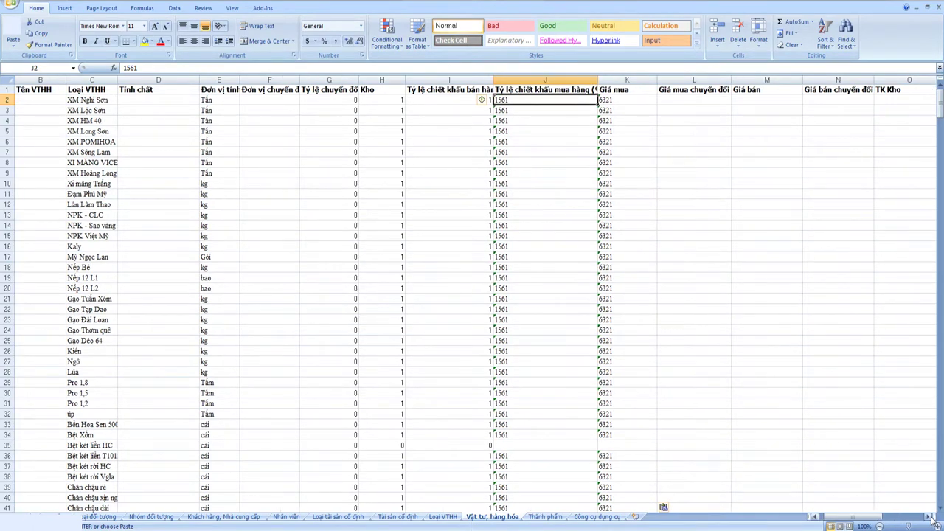
left_click(931, 520)
left_click(932, 521)
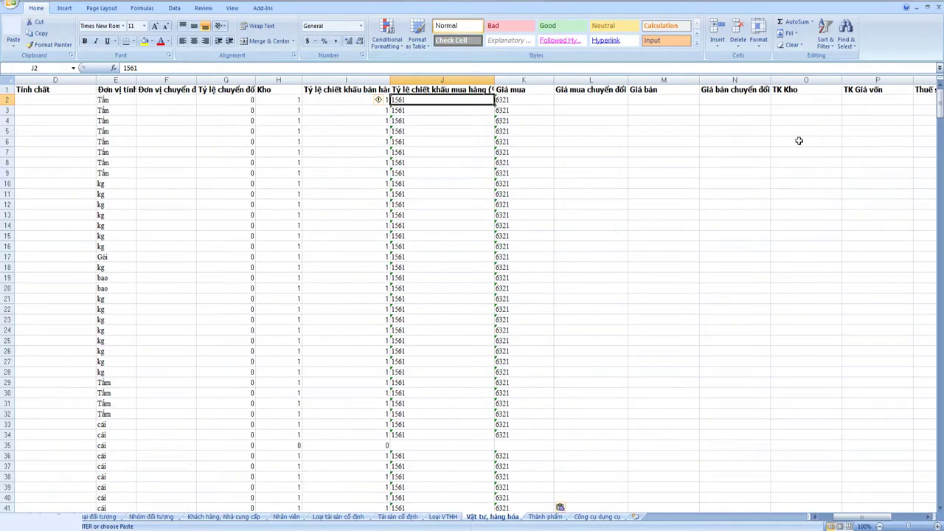
- Move the J2:K564 account codes into the TK Kho and TK Giá vốn columns
left_click_drag(799, 101, 874, 99)
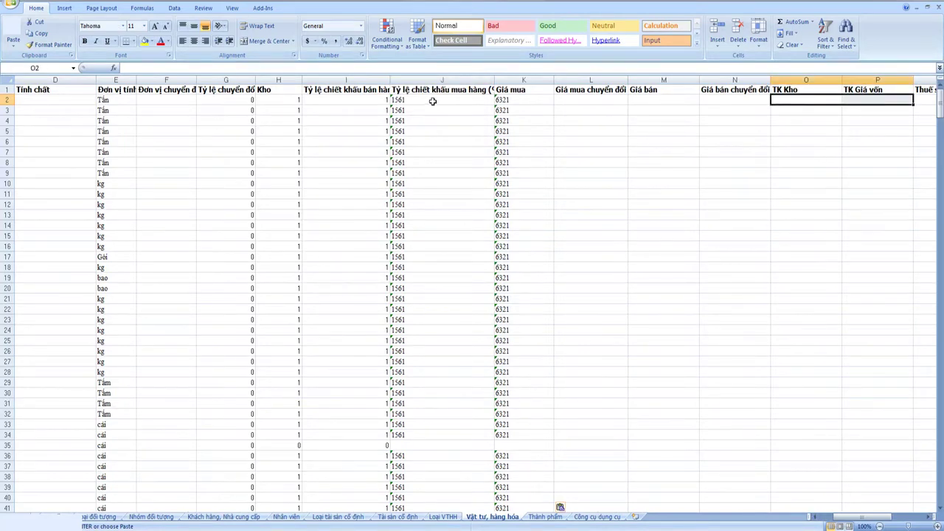
left_click_drag(403, 97, 518, 108)
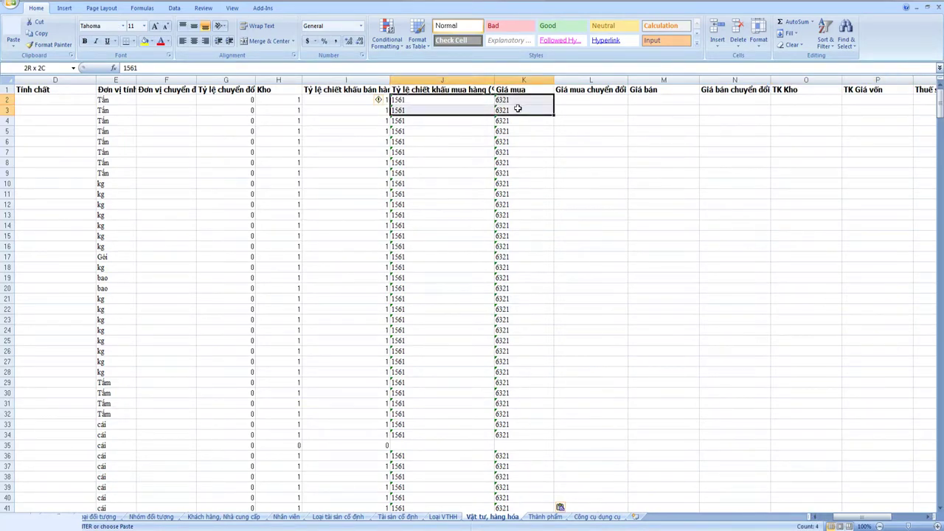
scroll(557, 346, "down", 20)
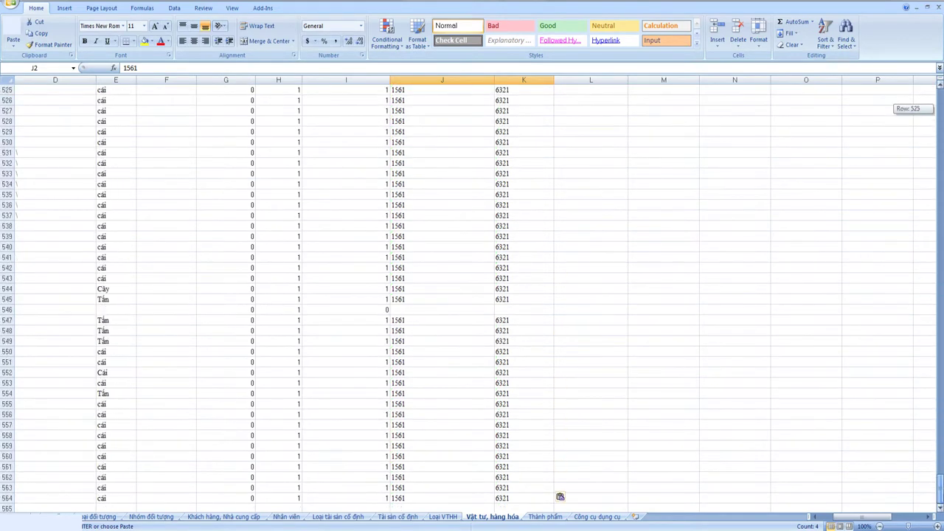
left_click(530, 498, "shift")
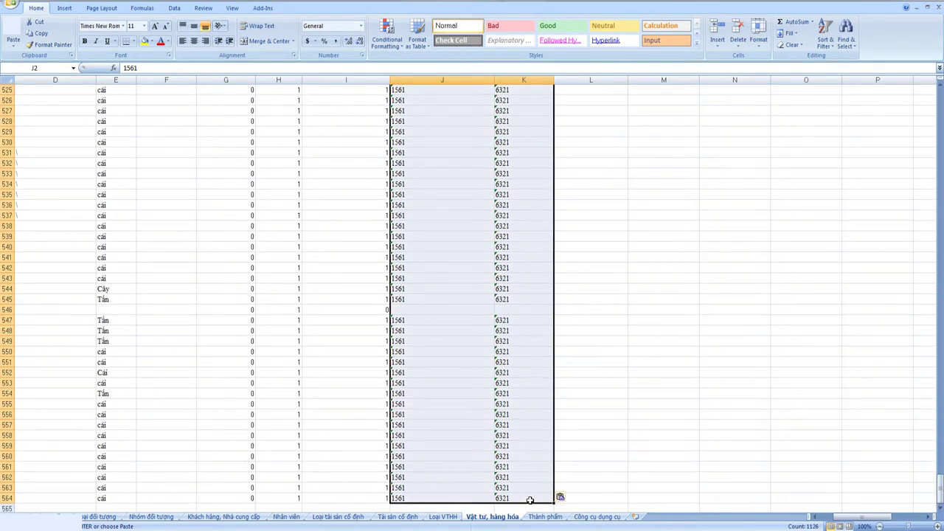
key("ctrl+c")
key("ctrl+BackSpace")
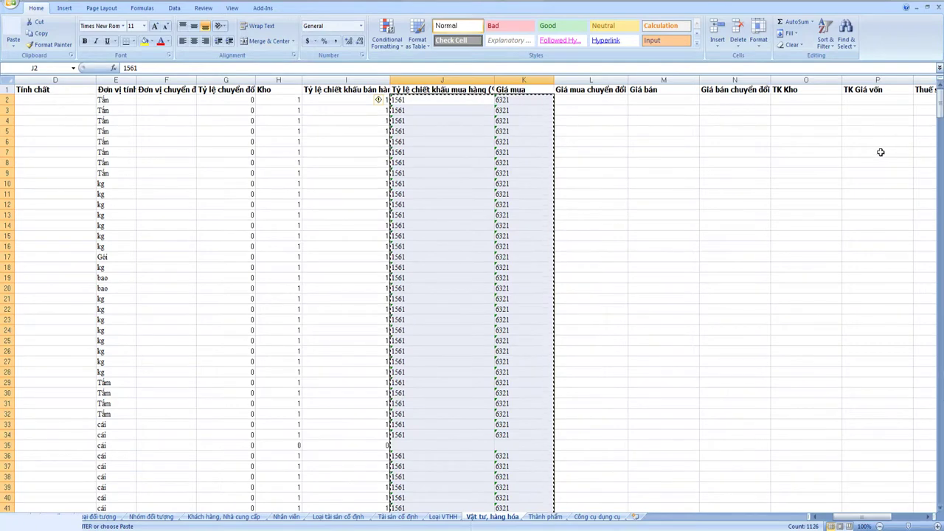
left_click(811, 100)
key("ctrl+v")
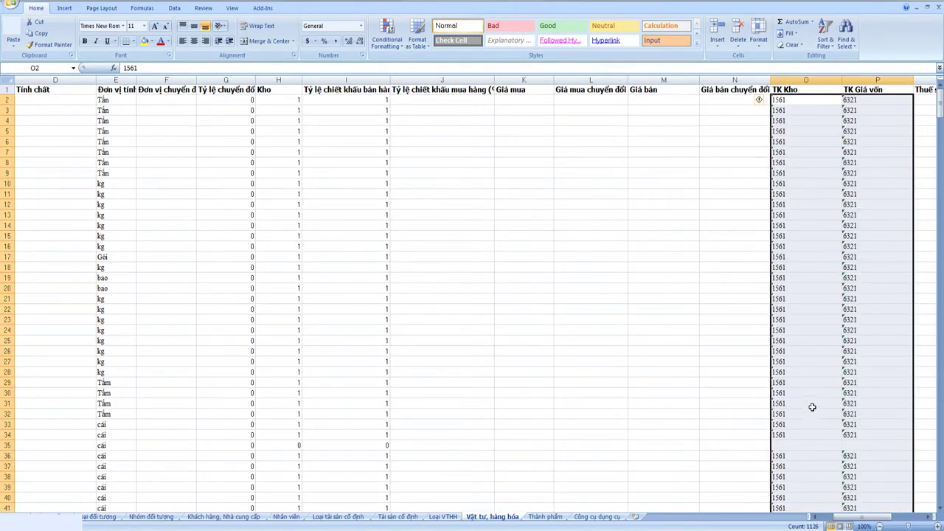
- Fill the gaps with 1561 under TK Kho and 6321 down TK Giá vốn to row 564
left_click(780, 444)
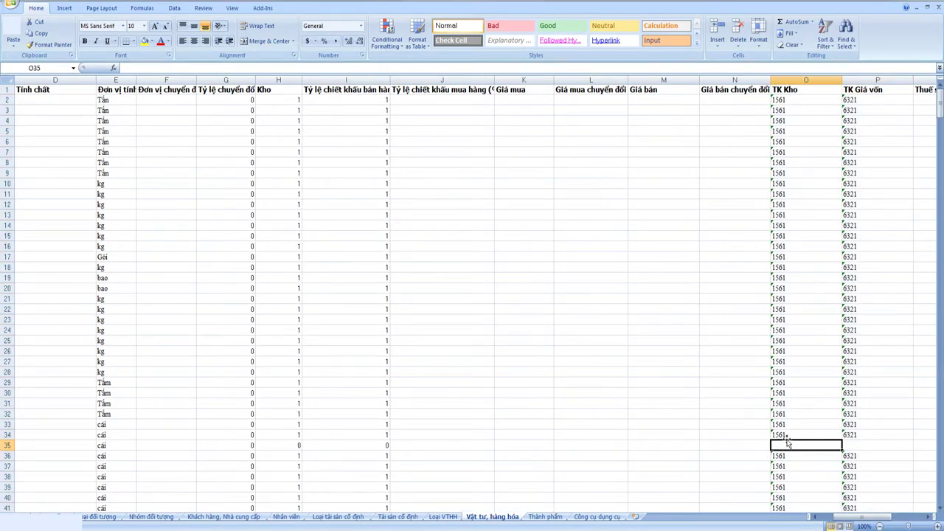
left_click(786, 437)
key("ctrl+c")
left_click(788, 443)
key("ctrl+v")
key("Escape")
key("Right")
left_click(860, 436)
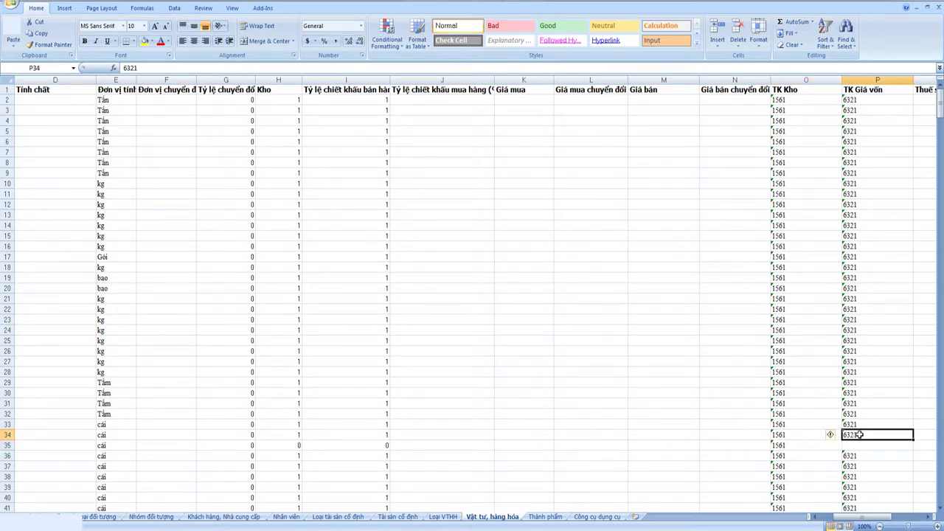
mouse_move(913, 439)
left_mouse_down()
mouse_move(904, 382)
mouse_move(889, 386)
mouse_move(875, 370)
mouse_move(925, 528)
left_mouse_up()
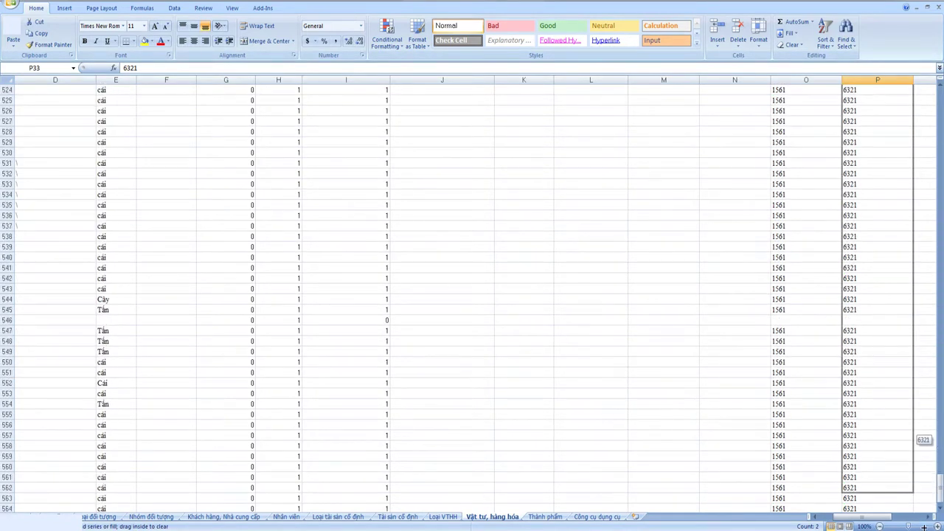
left_click_drag(925, 528, 915, 493)
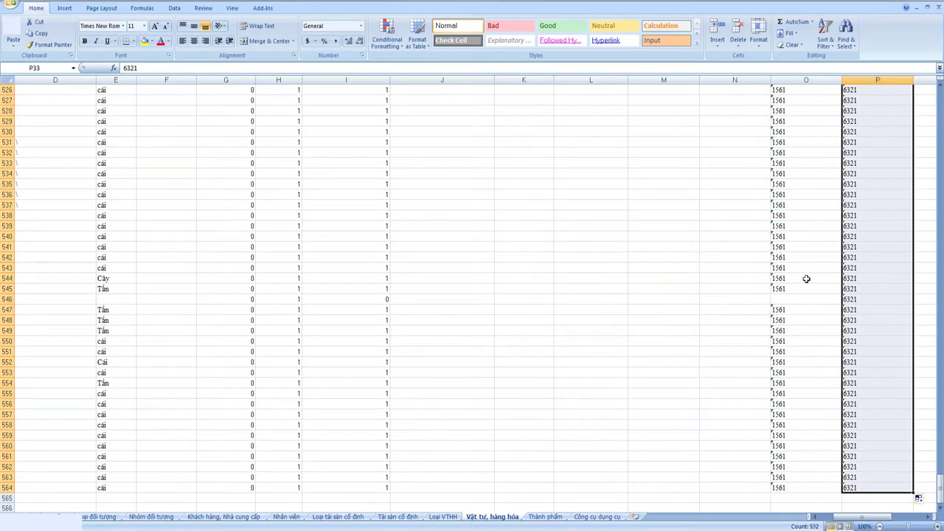
left_click_drag(804, 267, 803, 279)
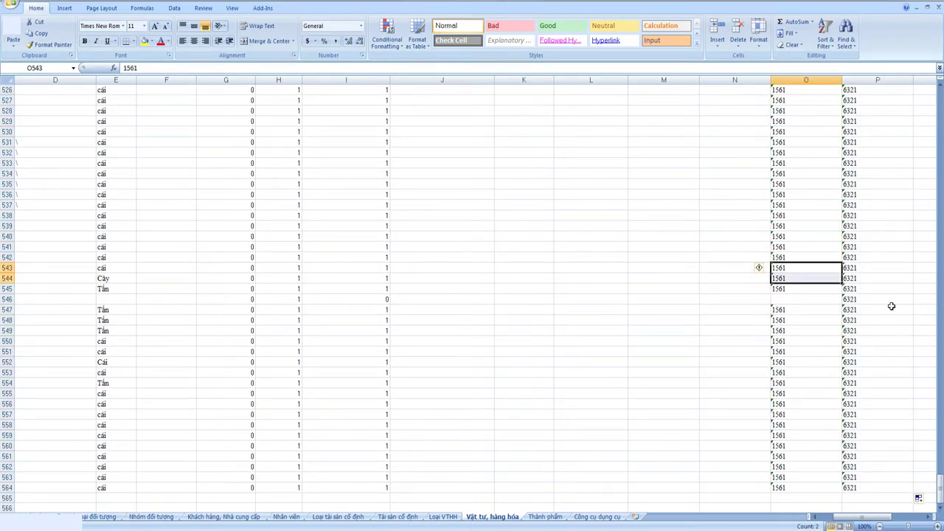
mouse_move(805, 321)
left_mouse_down()
mouse_move(836, 13)
mouse_move(844, 64)
mouse_move(828, 98)
left_mouse_up()
- Finish filling TK Kho with 1561, then clear the Kho values down to row 564
left_click(663, 278)
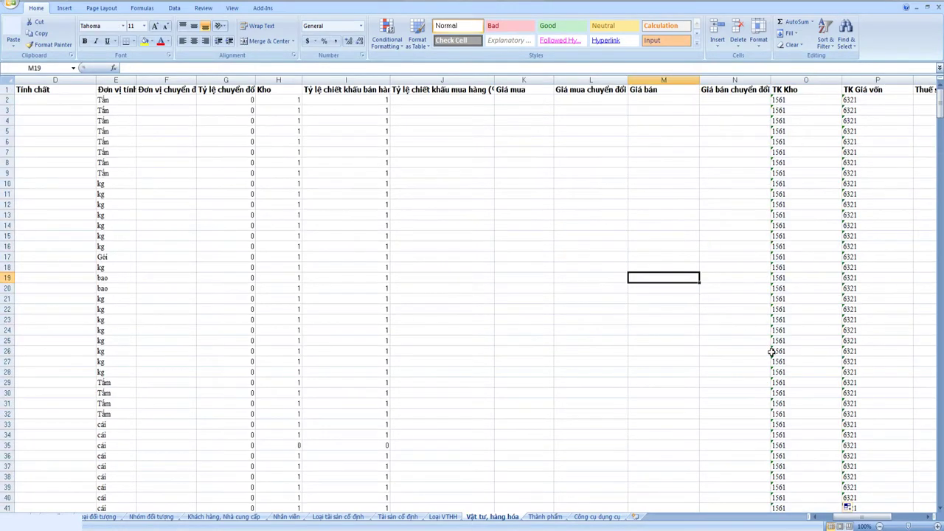
left_click_drag(841, 517, 827, 520)
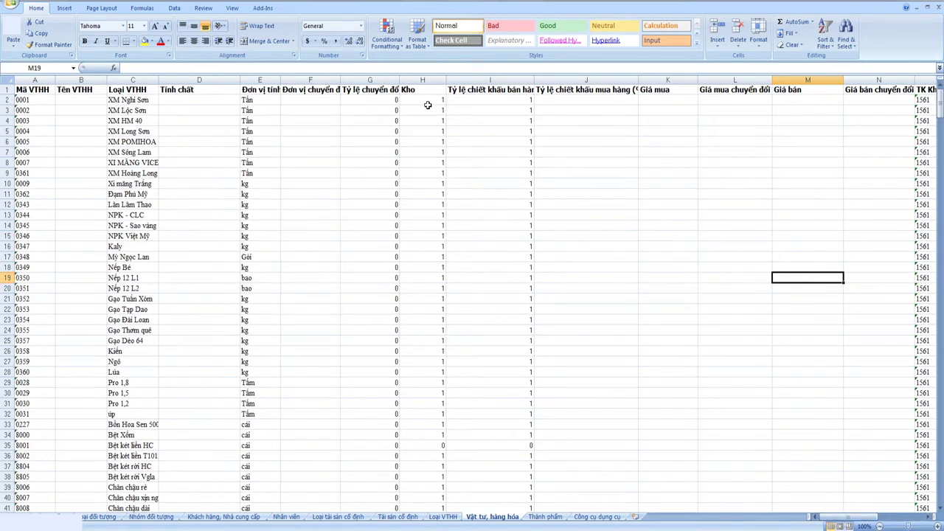
mouse_move(414, 101)
left_mouse_down()
mouse_move(439, 123)
mouse_move(443, 493)
left_mouse_up()
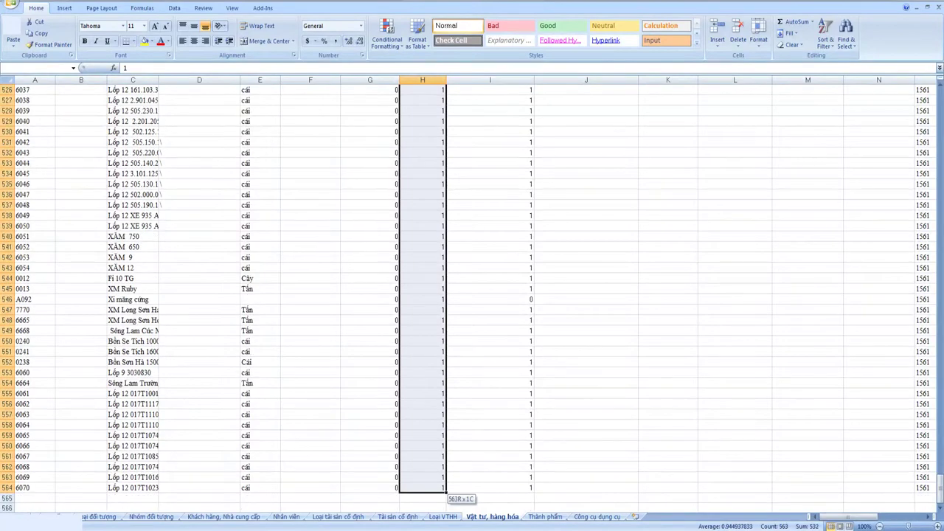
left_click_drag(443, 493, 422, 492)
key("Delete")
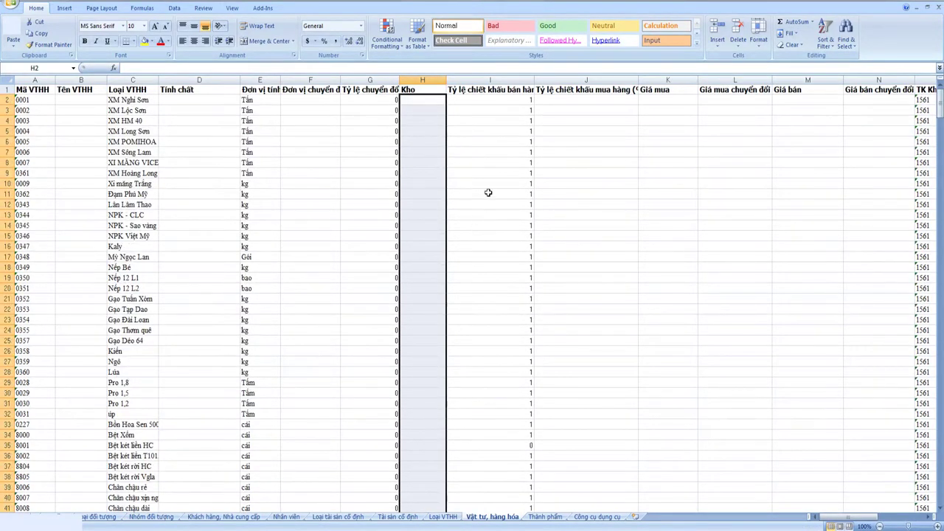
- Clear the Tỷ lệ chiết khấu bán hàng values down to row 564
left_click_drag(499, 100, 517, 492)
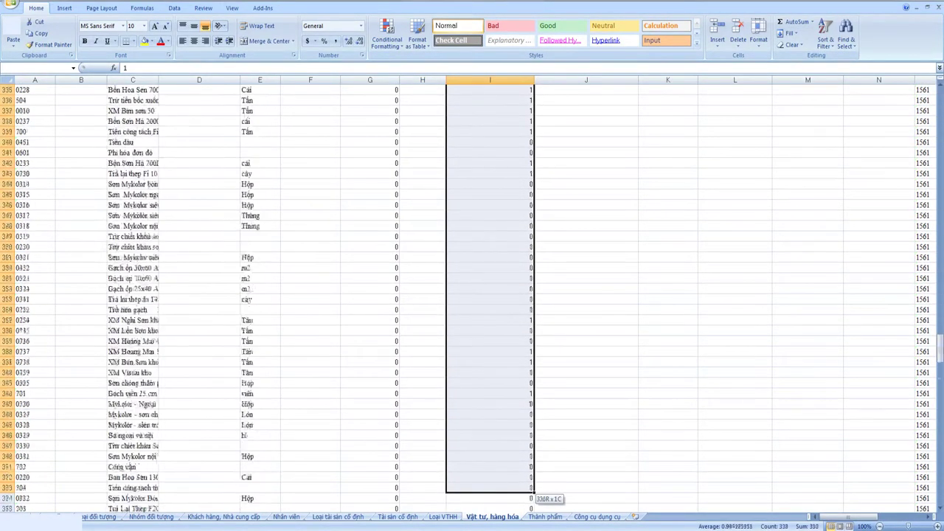
left_click_drag(533, 493, 491, 509)
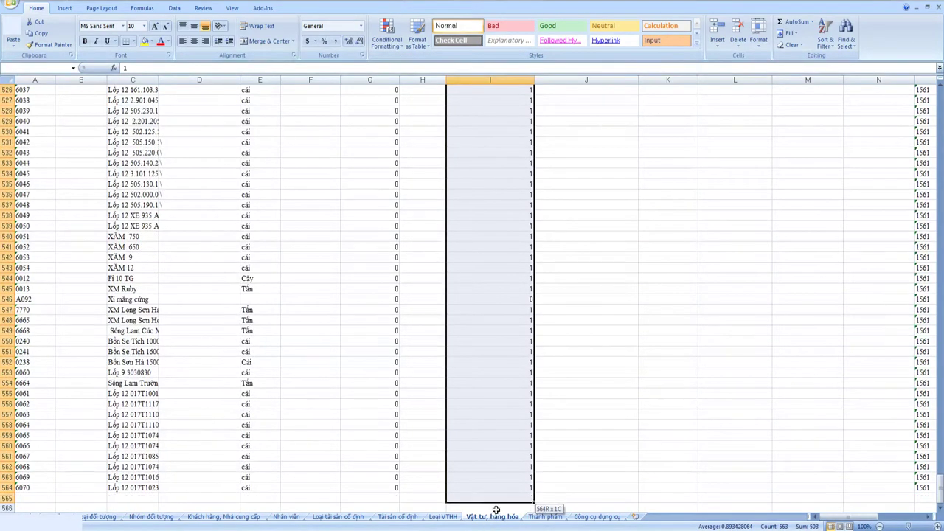
key("Delete")
- Widen the Đơn vị tính and Loại VTHH columns to show the full values
left_click(316, 110)
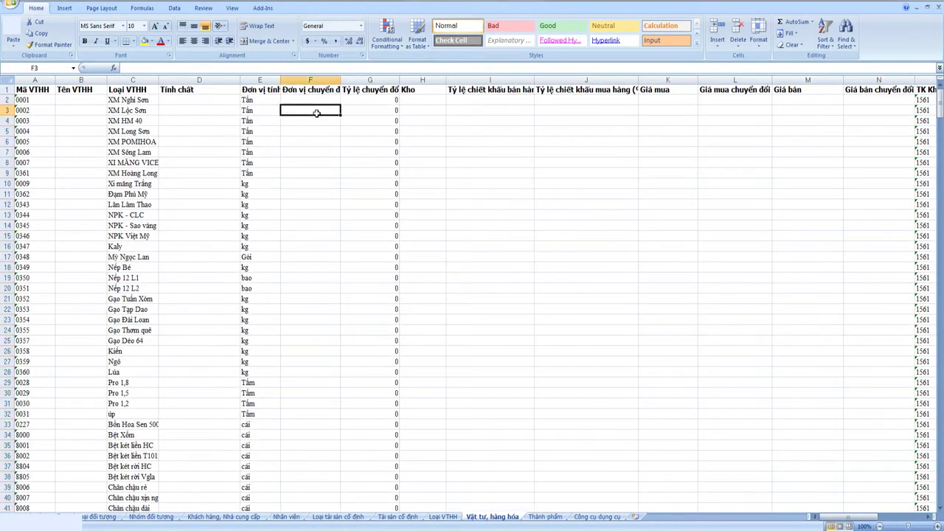
left_click(273, 99)
left_click_drag(281, 82, 308, 82)
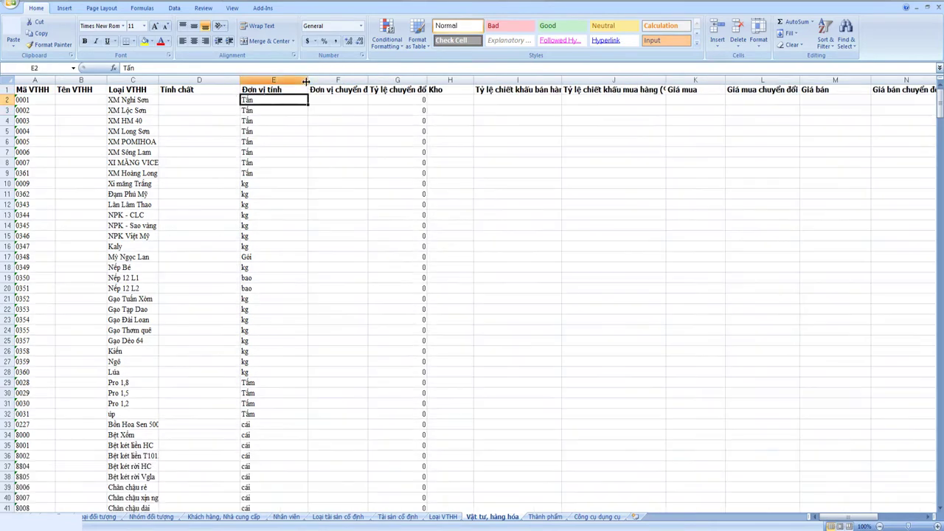
left_click_drag(161, 80, 239, 79)
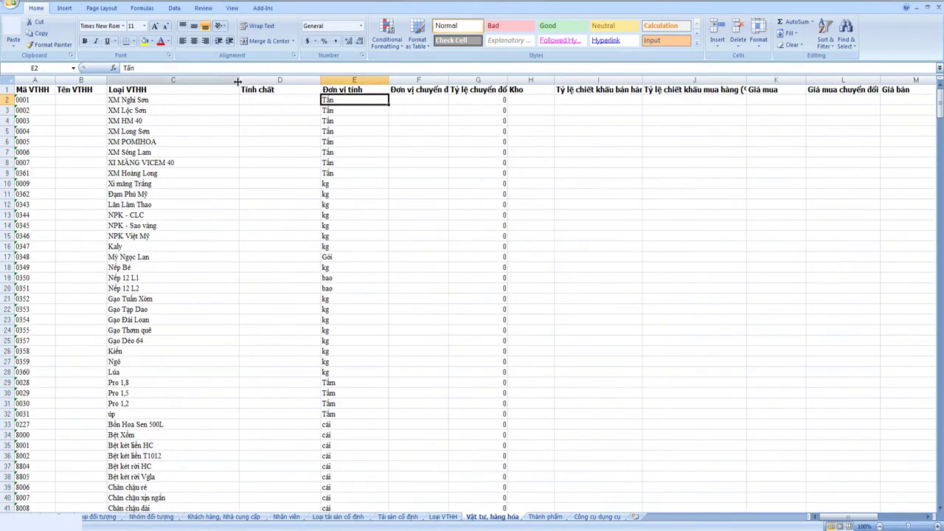
- Cut the goods names from C2:C564 and paste them into Tên VTHH starting at B2
left_click(146, 100)
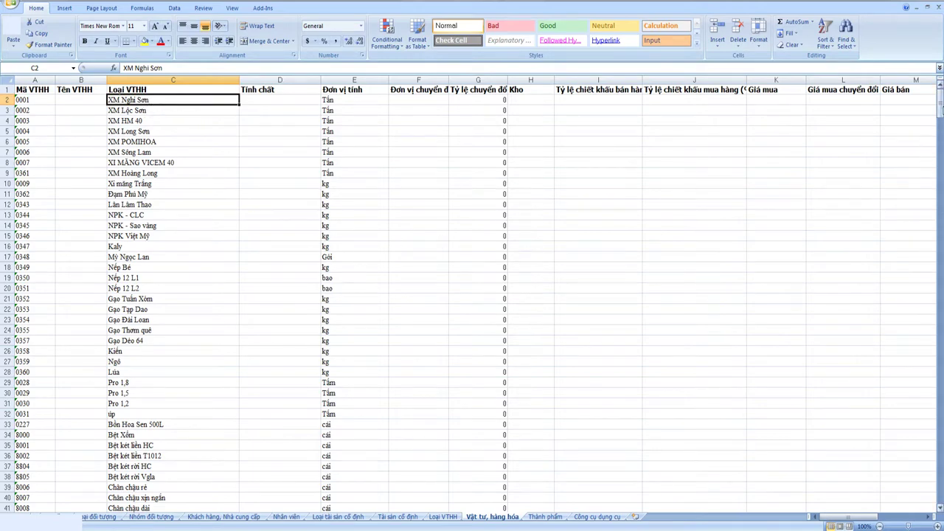
left_click_drag(940, 103, 939, 484)
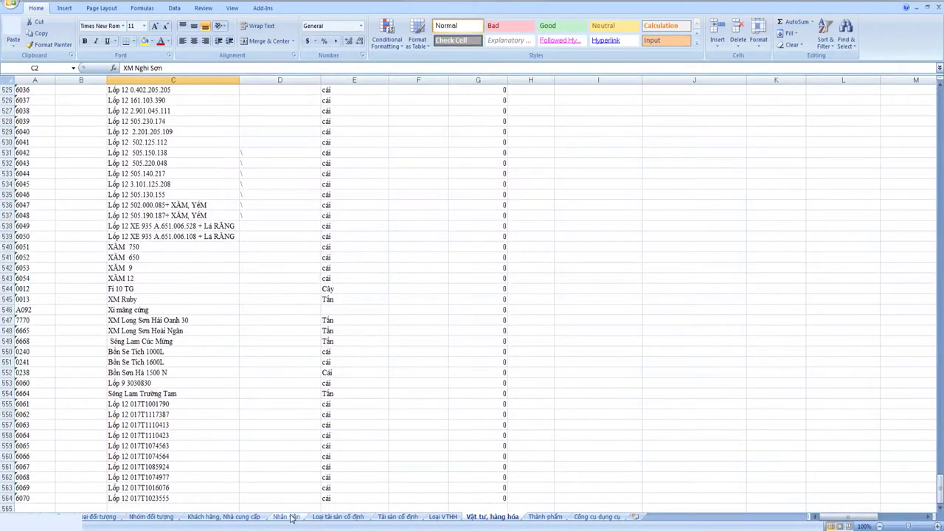
left_click(170, 496, "shift")
key("ctrl+x")
key("ctrl+Home")
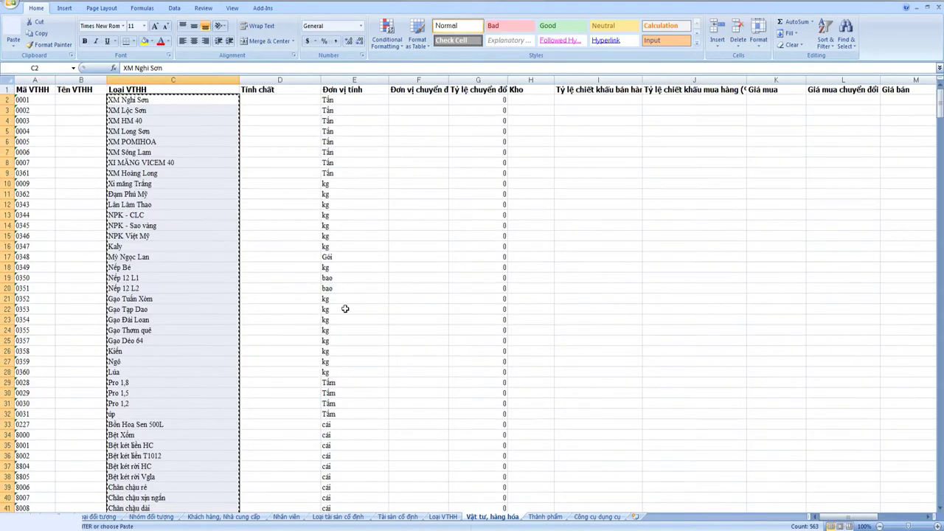
left_click(76, 100)
key("ctrl+v")
- Check the pasted names under Tên VTHH and move right toward the later columns
key("Return")
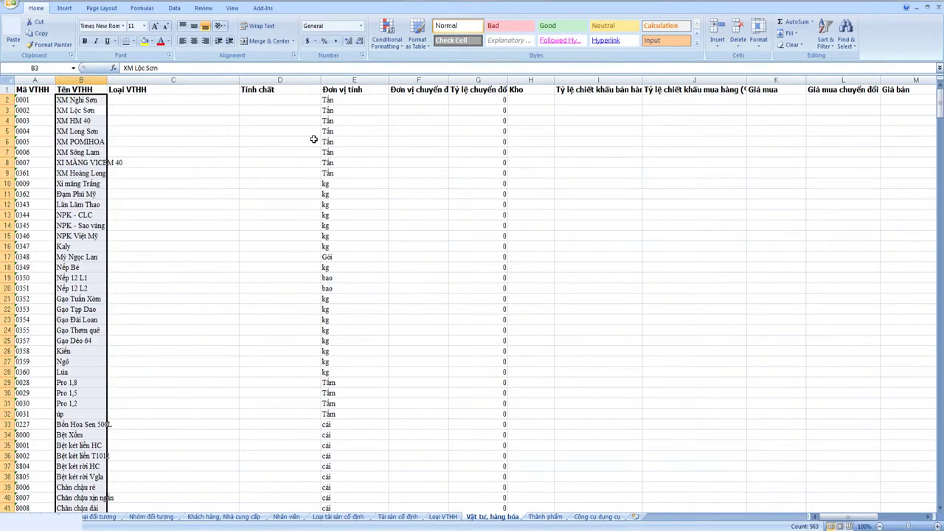
key("Return")
key("Return")
left_click(83, 171)
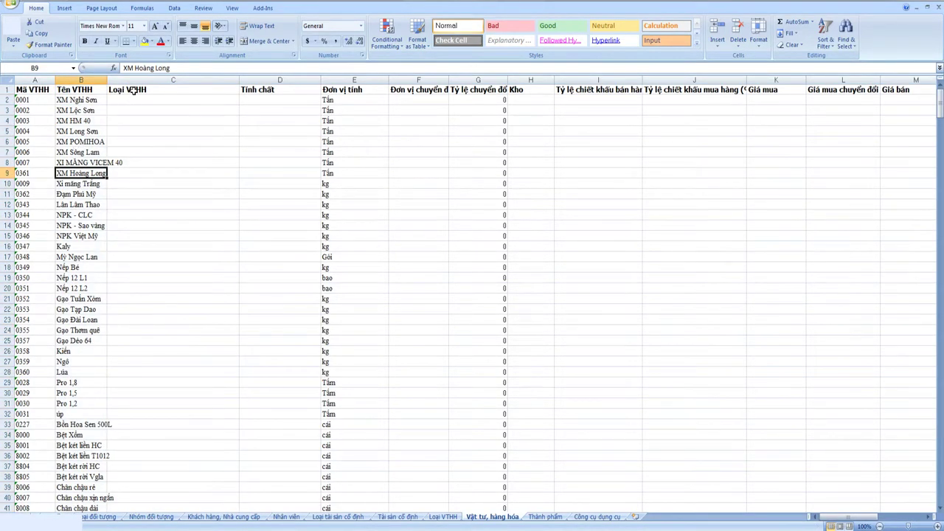
left_click(130, 99)
key("Right")
key("Right")
key("Right")
key("Right")
key("Right")
key("Right")
key("Right")
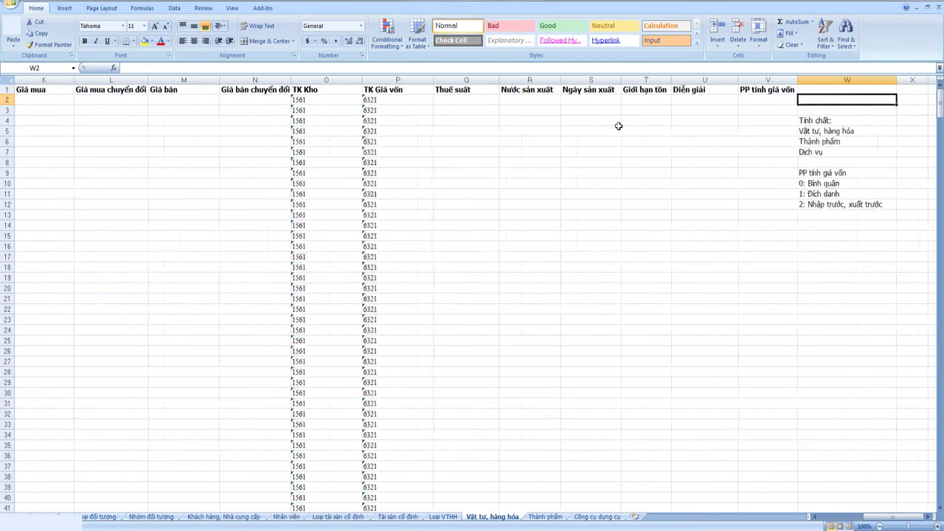
key("Right")
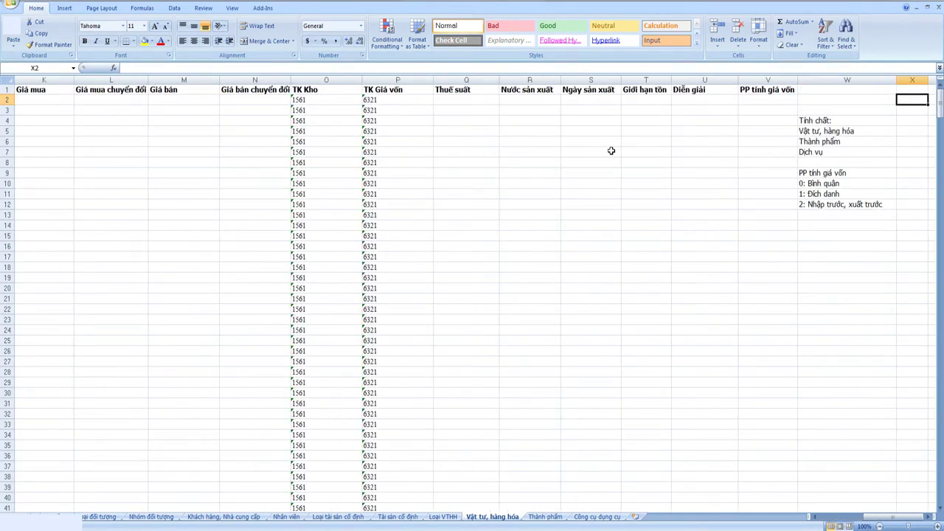
- Review the PP tính giá vốn costing options, noting 0 means Bình quân and 1 means Đích danh
left_click(759, 90)
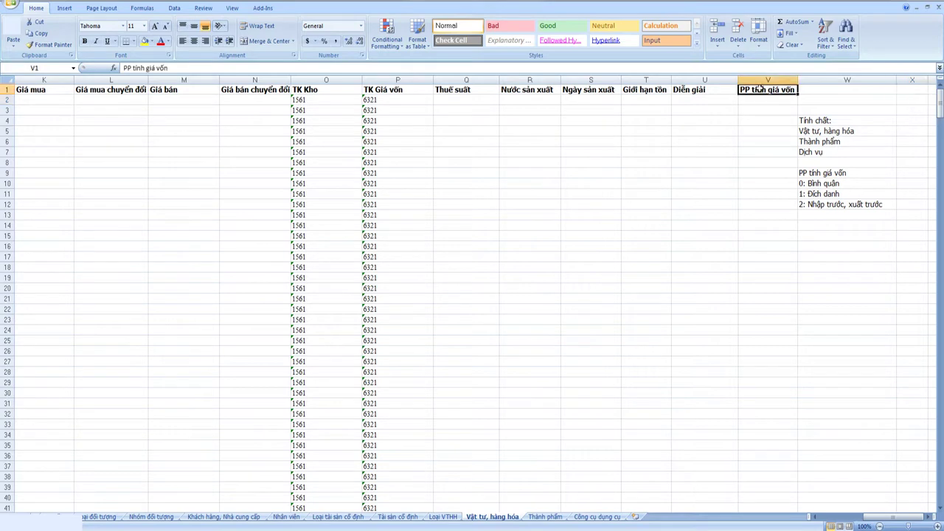
left_click(760, 101)
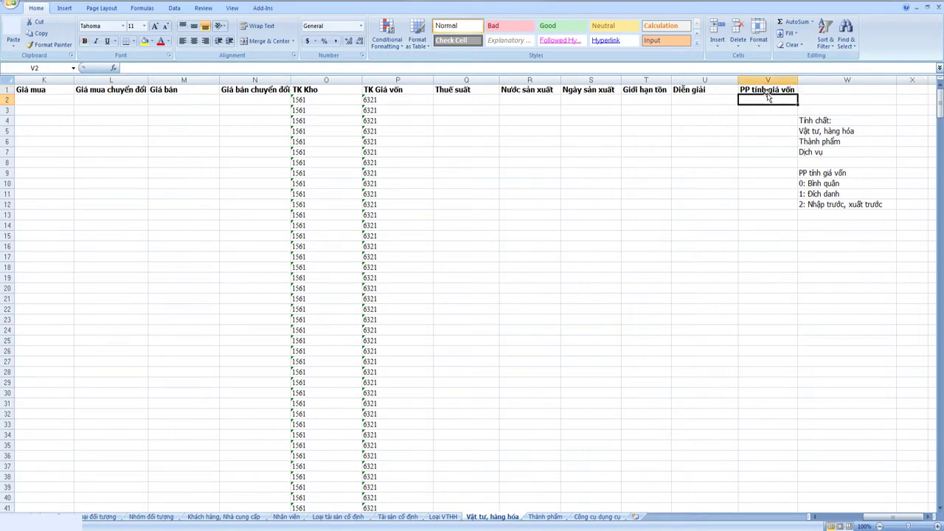
left_click(819, 184)
left_click(811, 194)
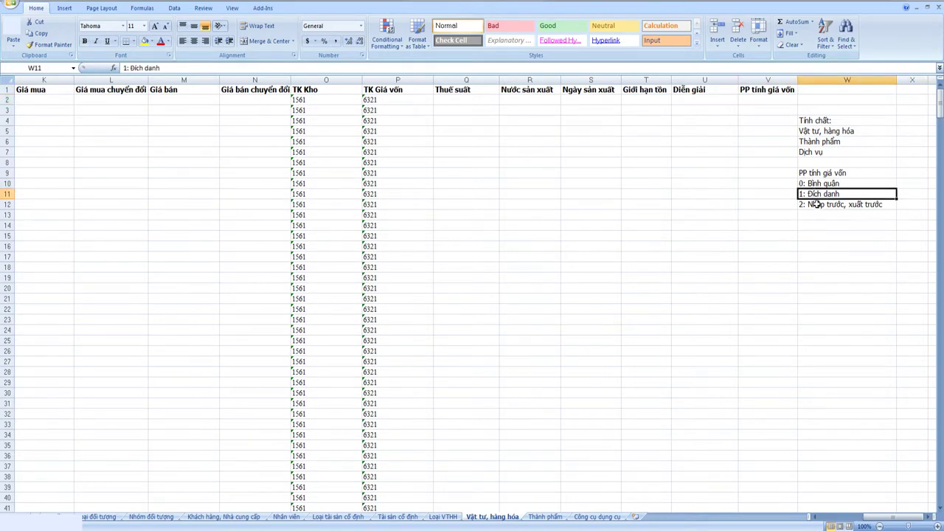
left_click(817, 205)
left_click(817, 184)
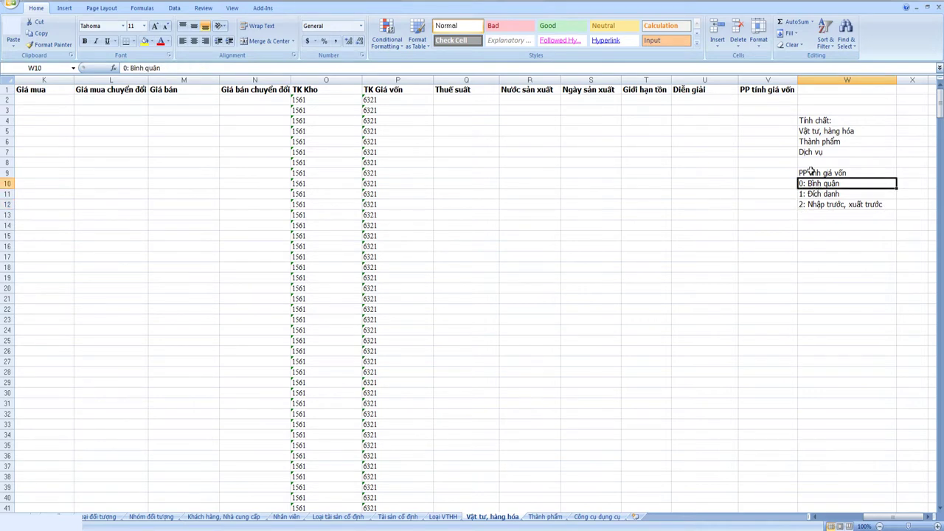
- Enter 0 in V2 and V3 and fill the zeros down to row 564
left_click(778, 103)
type("0")
key("Return")
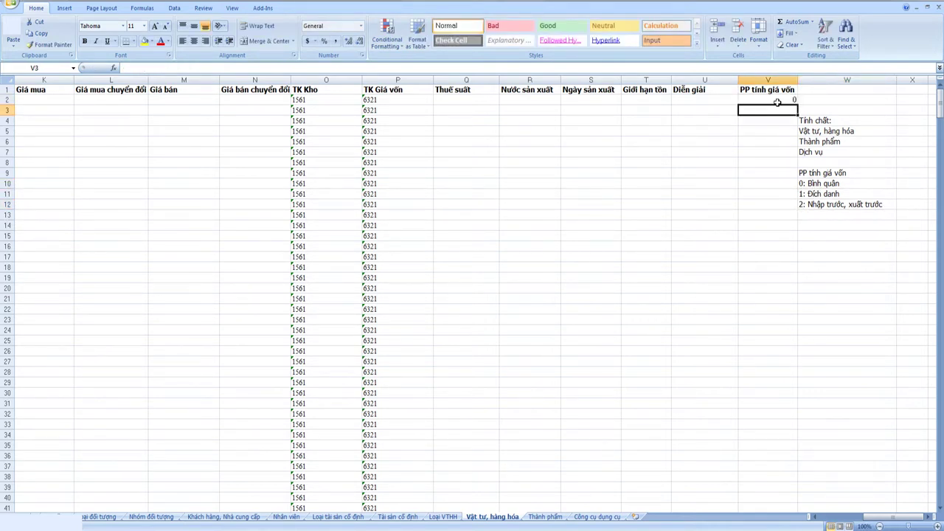
left_click(778, 102)
key("Down")
type("0")
key("Return")
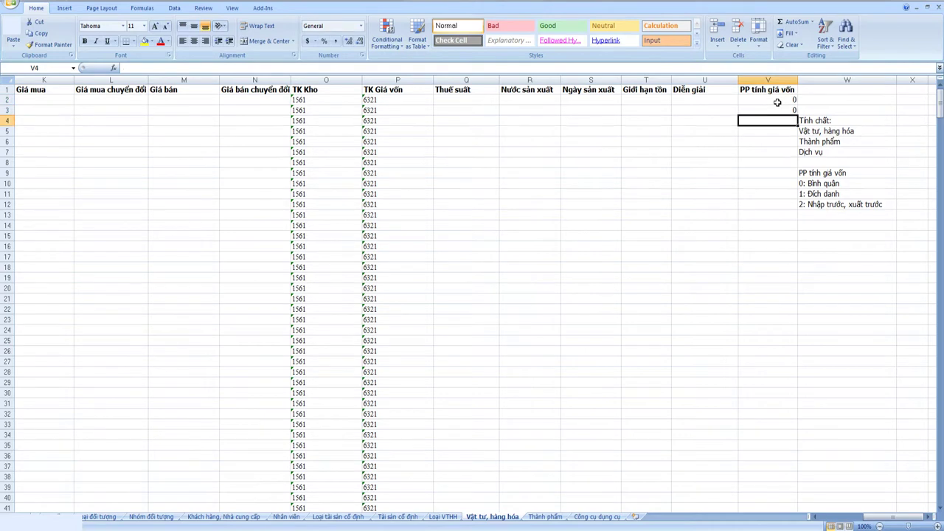
left_click_drag(782, 98, 804, 441)
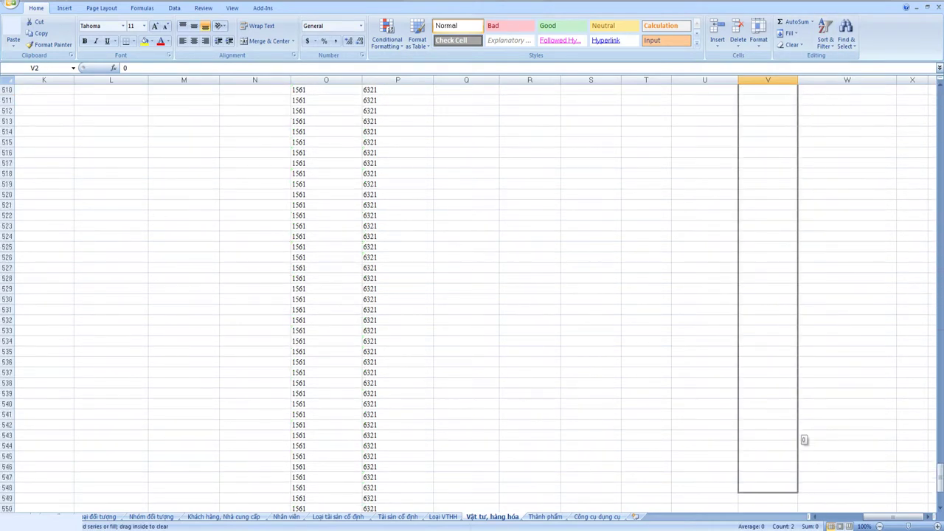
left_click_drag(801, 518, 796, 493)
left_click_drag(941, 488, 941, 95)
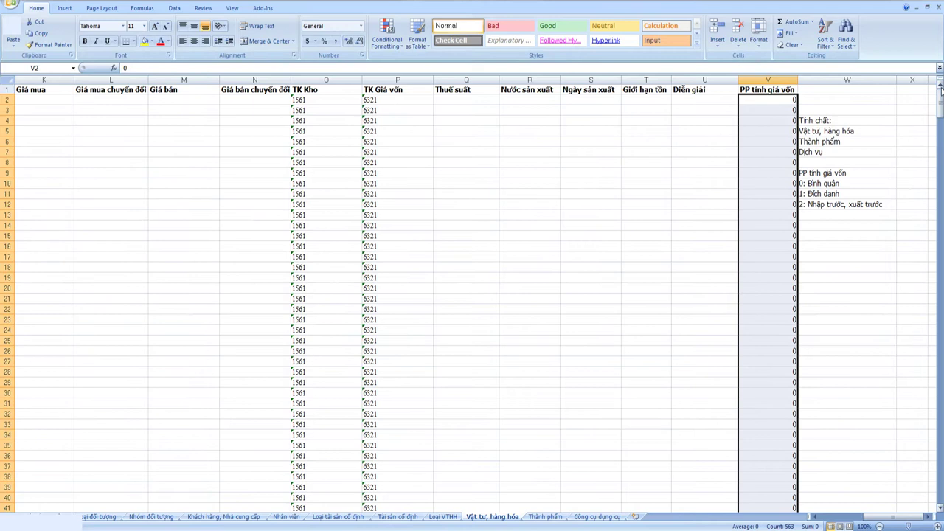
left_click(832, 235)
- Copy the Vật tư, hàng hóa label from W5 into D2 and fill it down to row 564
left_click(825, 133)
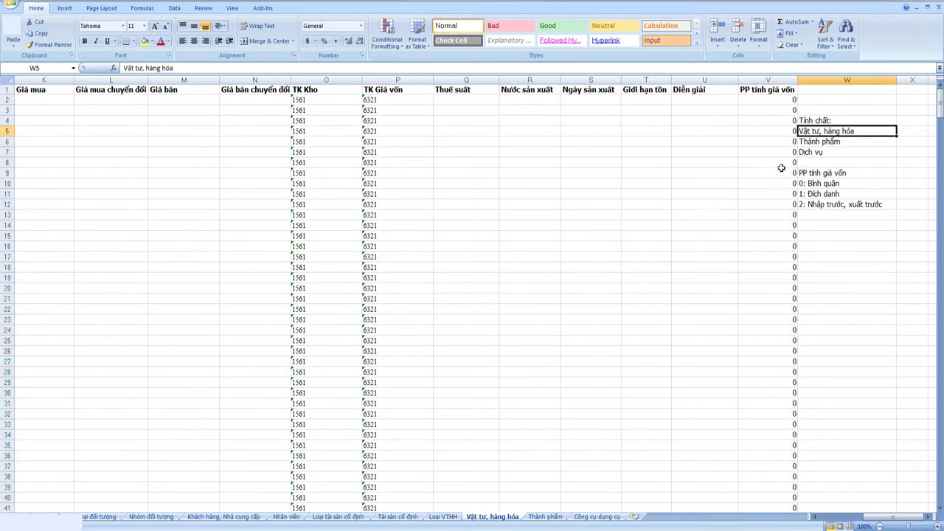
key("ctrl+c")
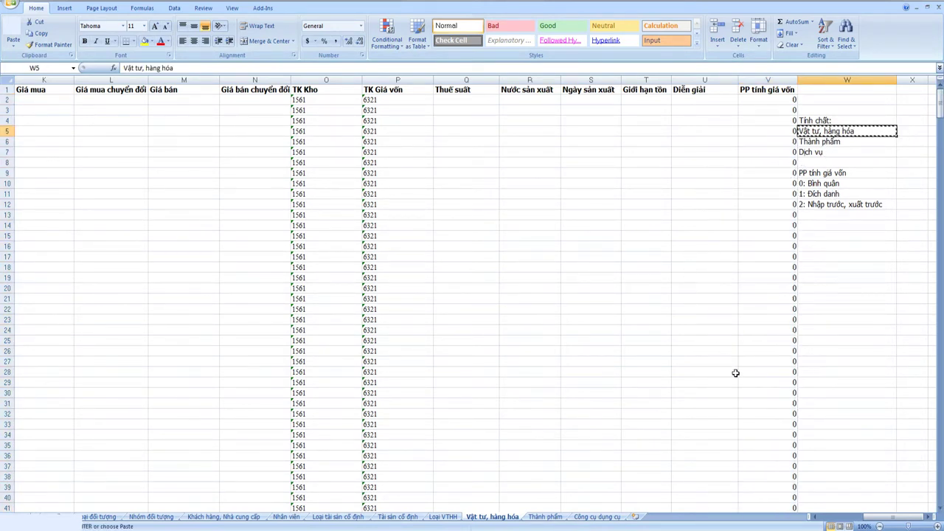
left_click_drag(889, 522, 820, 520)
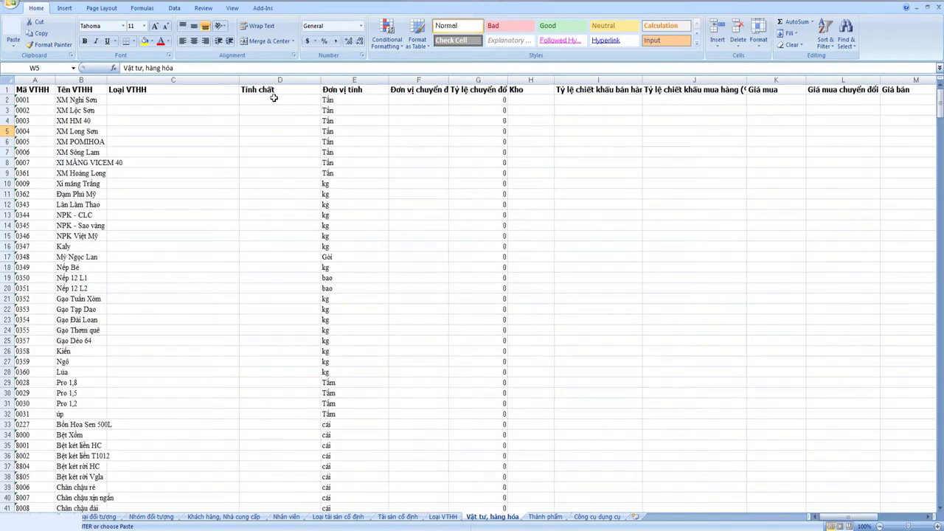
left_click(274, 98)
key("ctrl+v")
left_click_drag(321, 105, 338, 528)
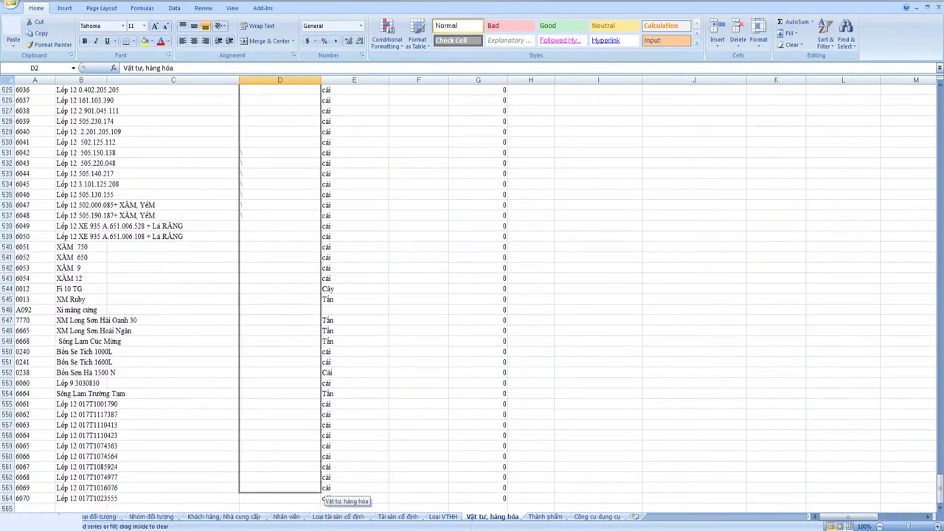
left_click_drag(323, 495, 305, 499)
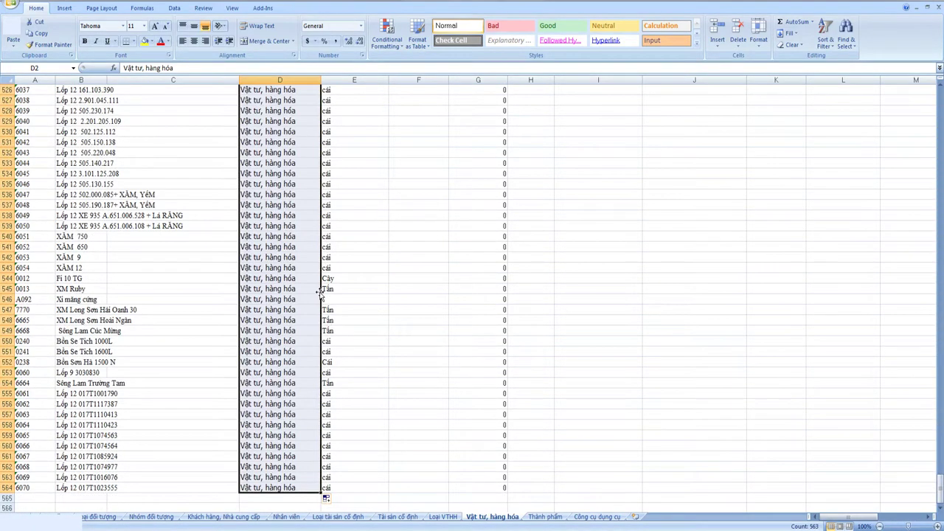
- Scroll the sheet and review the other Tính chất options, such as Thành phẩm in W6
left_click_drag(840, 518, 869, 520)
left_click_drag(940, 487, 940, 493)
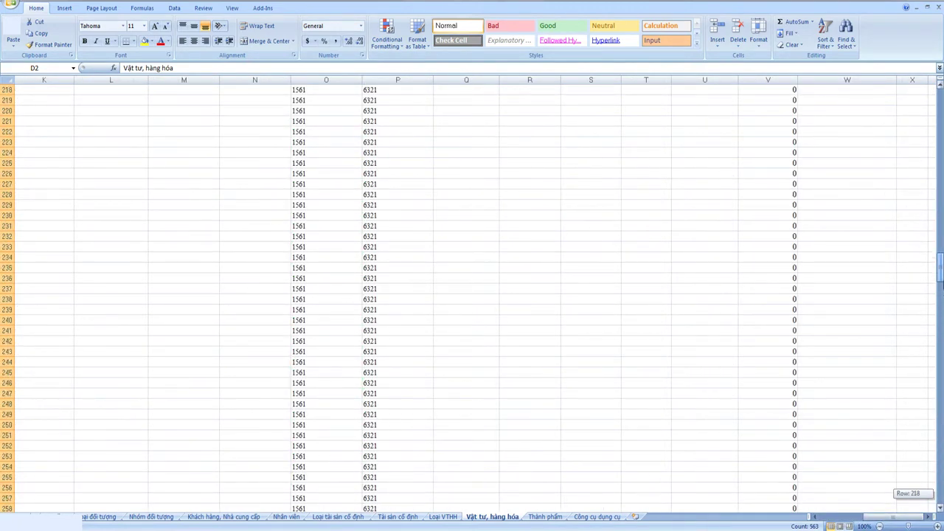
left_click_drag(940, 269, 940, 99)
left_click(828, 141)
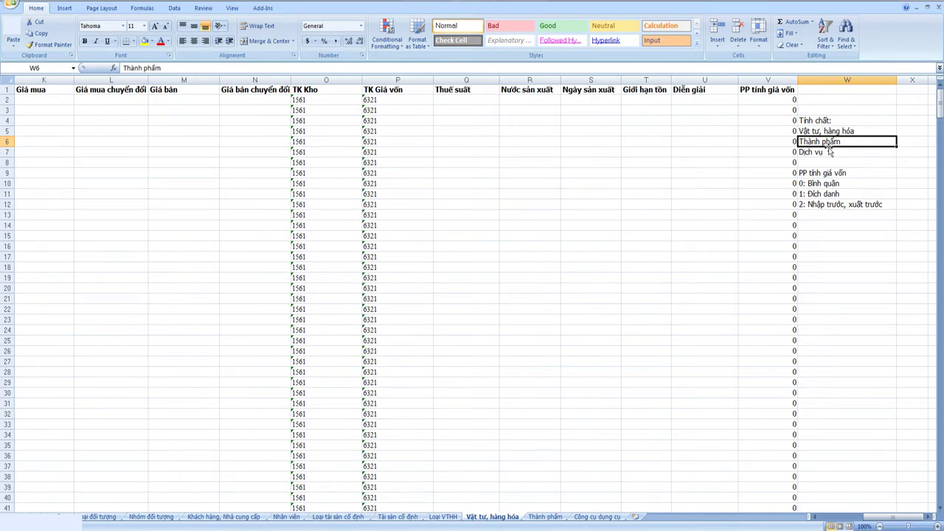
left_click(828, 153)
left_click(825, 129)
left_click_drag(729, 173, 641, 173)
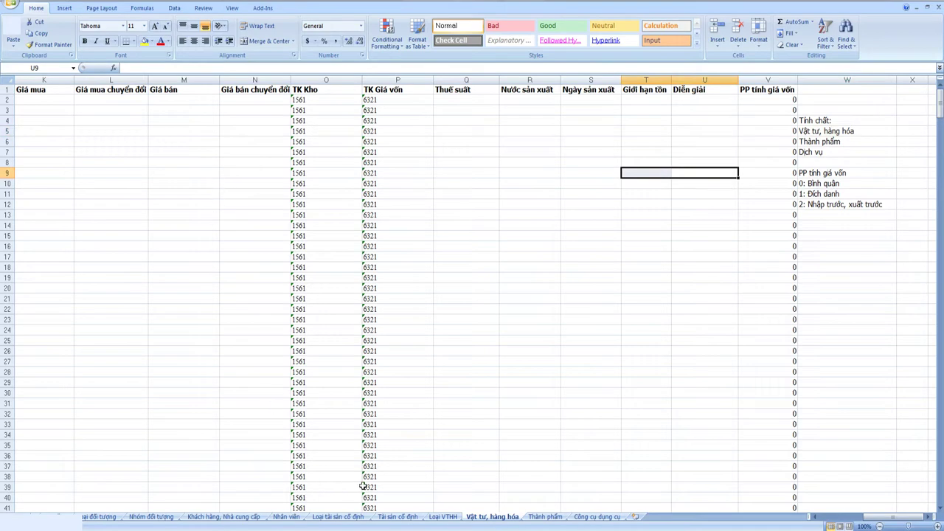
left_click_drag(870, 518, 827, 519)
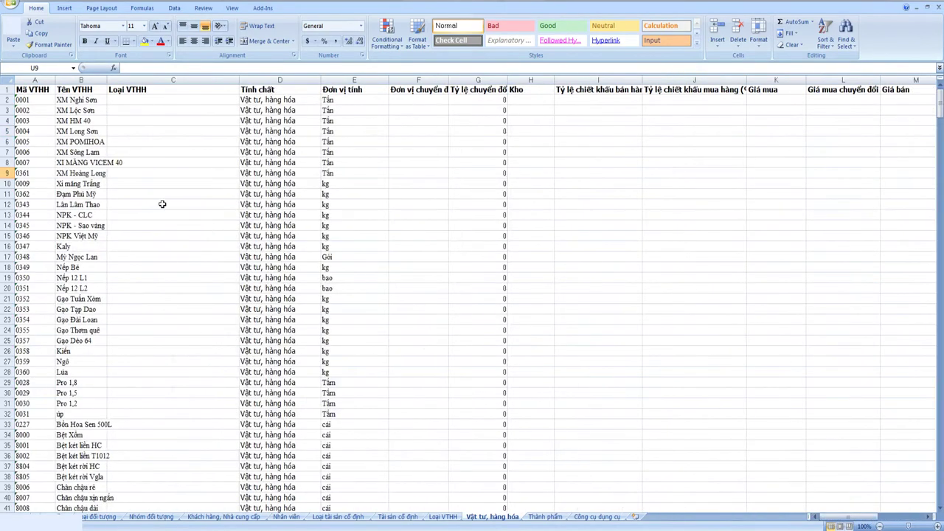
- Review the last rows of the goods sheet, then bring the TOTALSOFT.NET home screen to the front
left_click(98, 175)
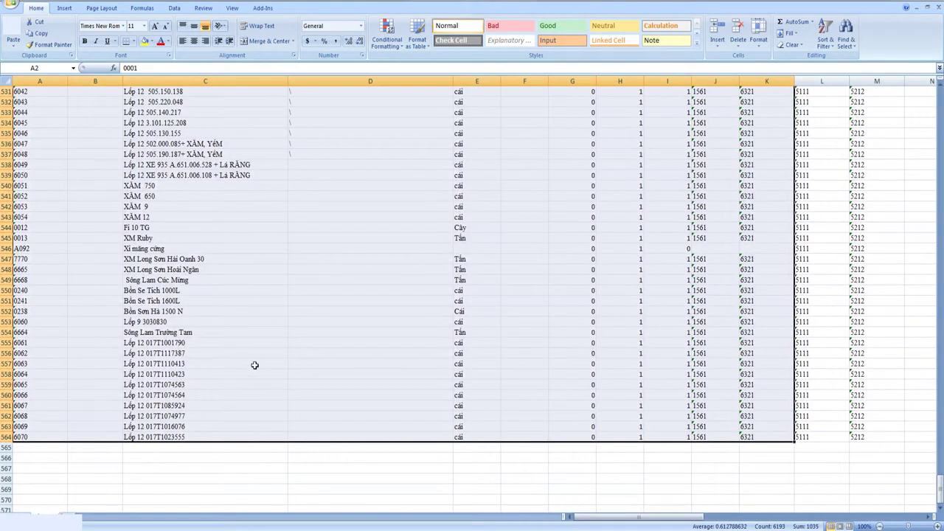
left_click(274, 301)
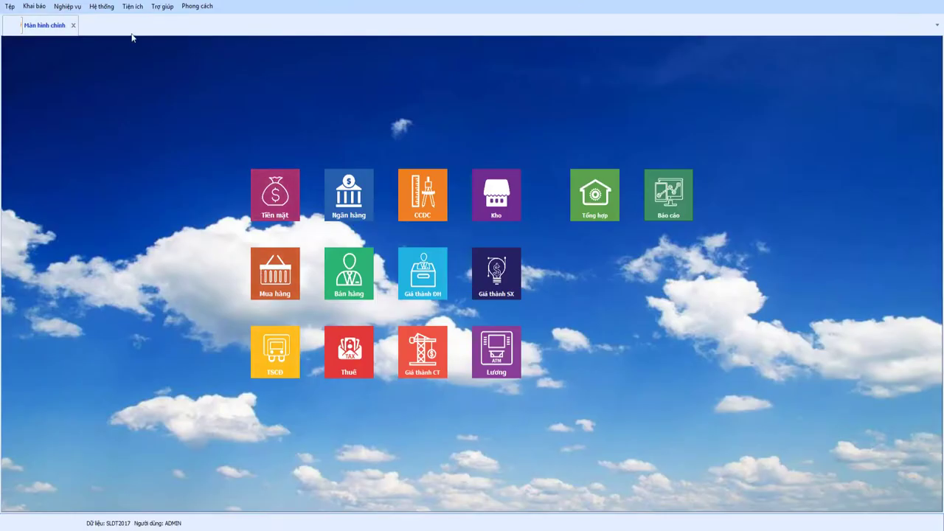
- Start an Excel import and load Danh_Muc.xls from the Desktop as the source file
left_click(132, 7)
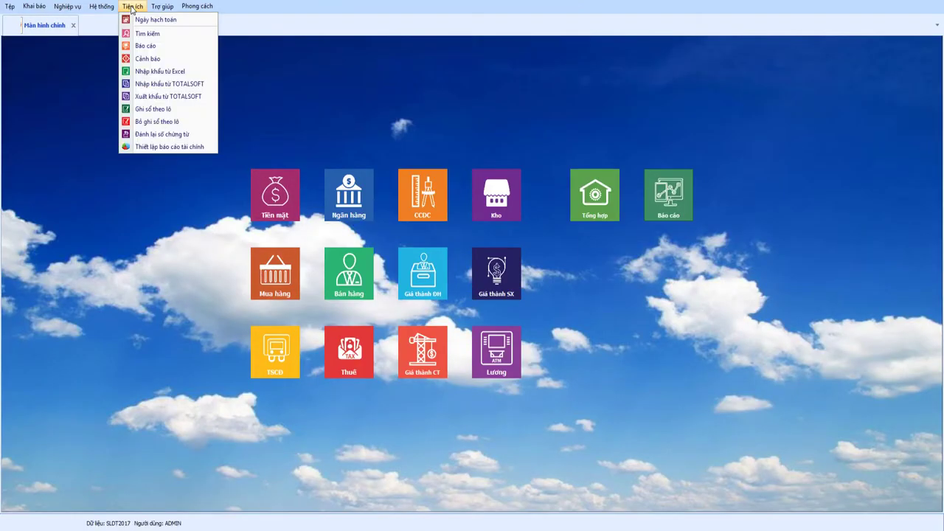
left_click(170, 71)
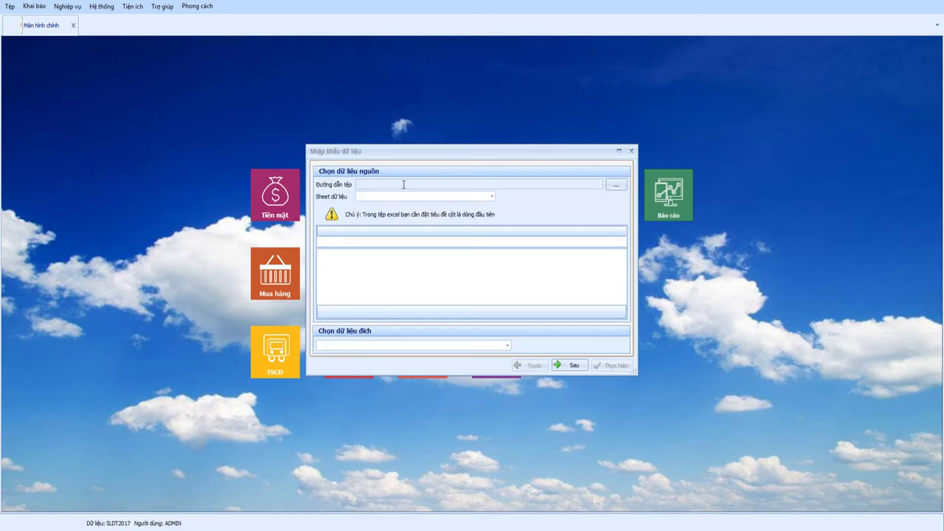
left_click(615, 184)
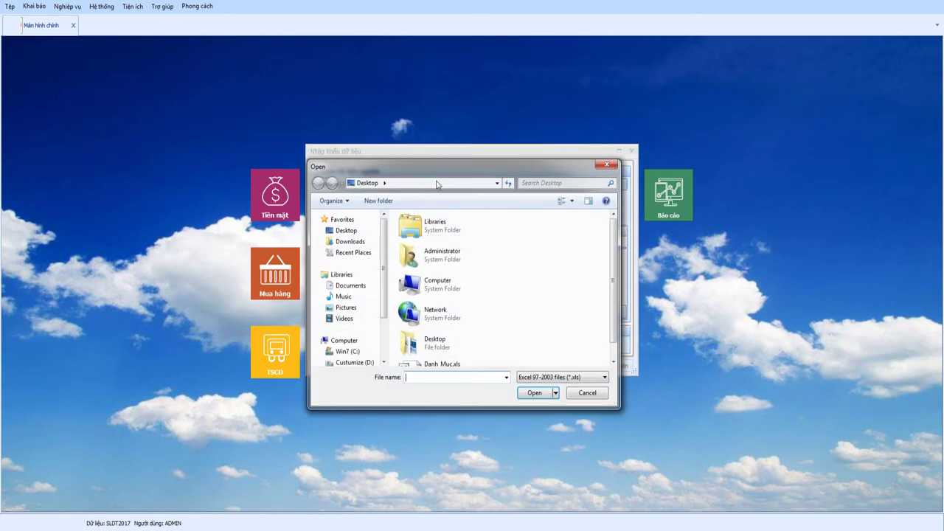
left_click(352, 234)
scroll(423, 354, "down", 1)
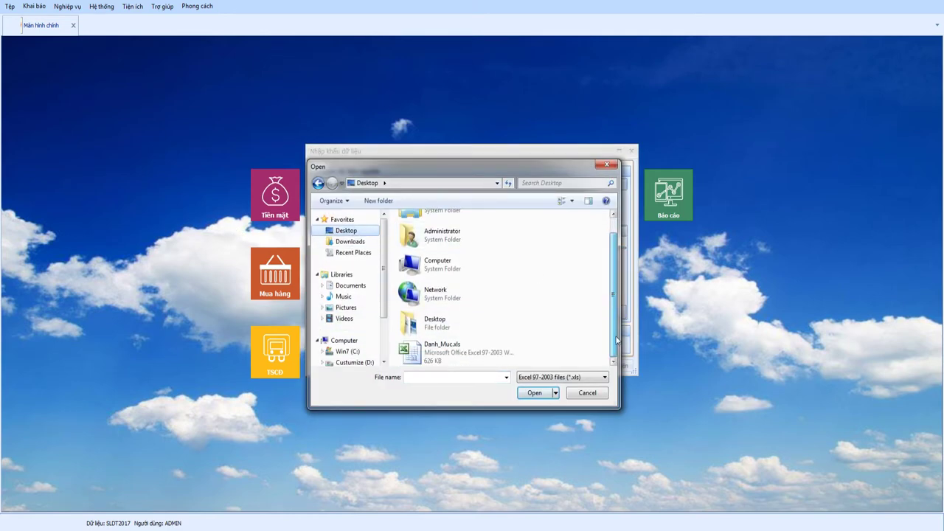
left_click(423, 362)
left_click(534, 393)
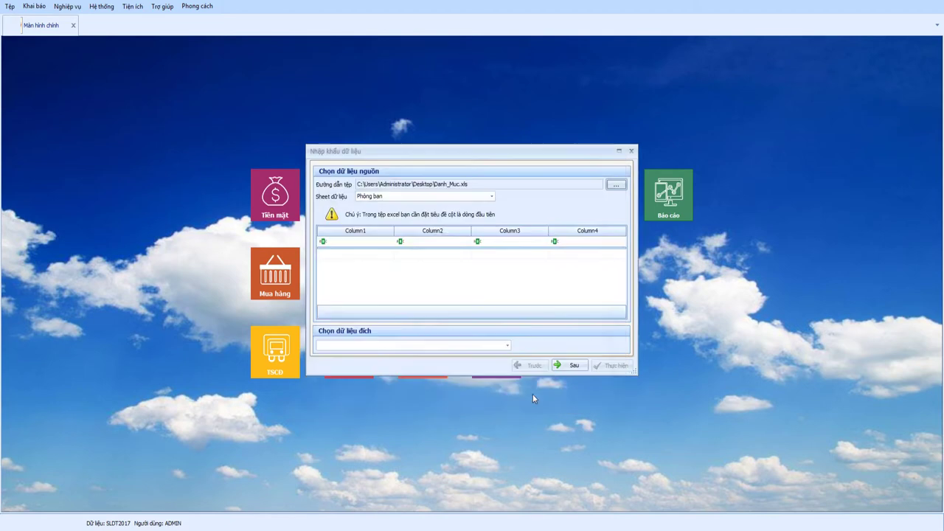
- Pick sheet Khách hàng, Nhà cung cấp, target Danh mục Khách hàng, nhà cung cấp, then proceed to column matching
left_click(491, 196)
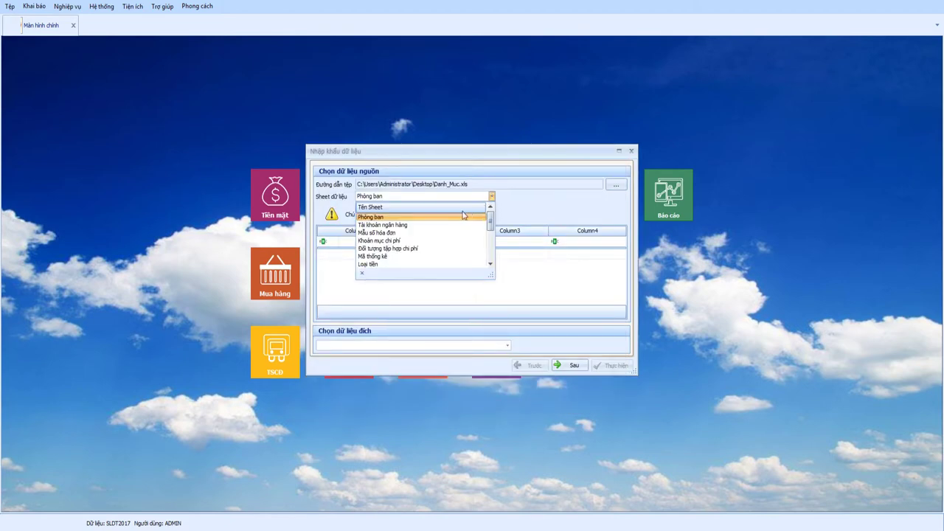
scroll(421, 239, "down", 2)
scroll(411, 249, "down", 2)
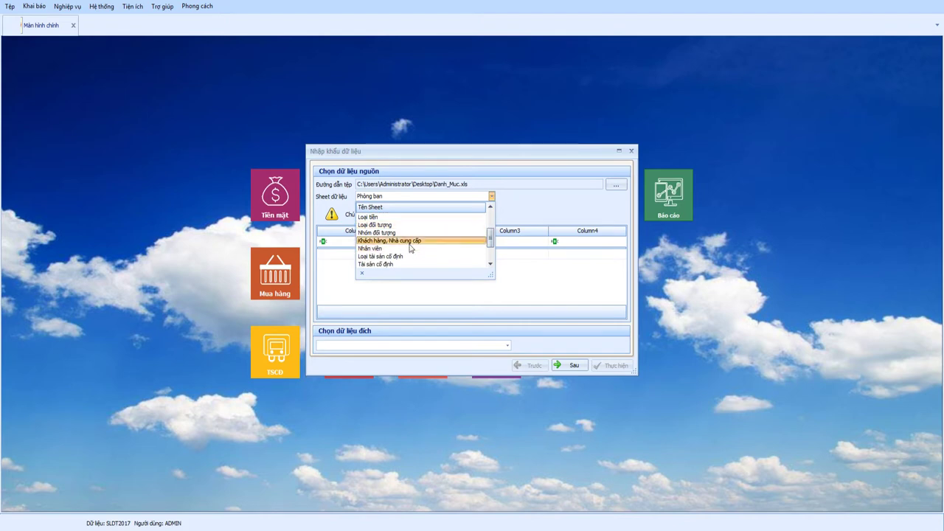
left_click(402, 241)
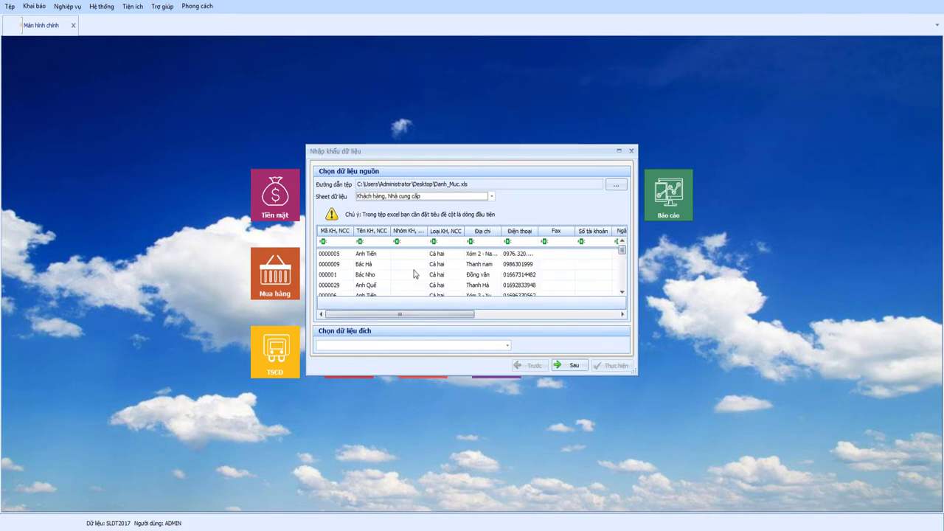
mouse_move(421, 315)
left_mouse_down()
mouse_move(589, 317)
mouse_move(413, 318)
left_mouse_up()
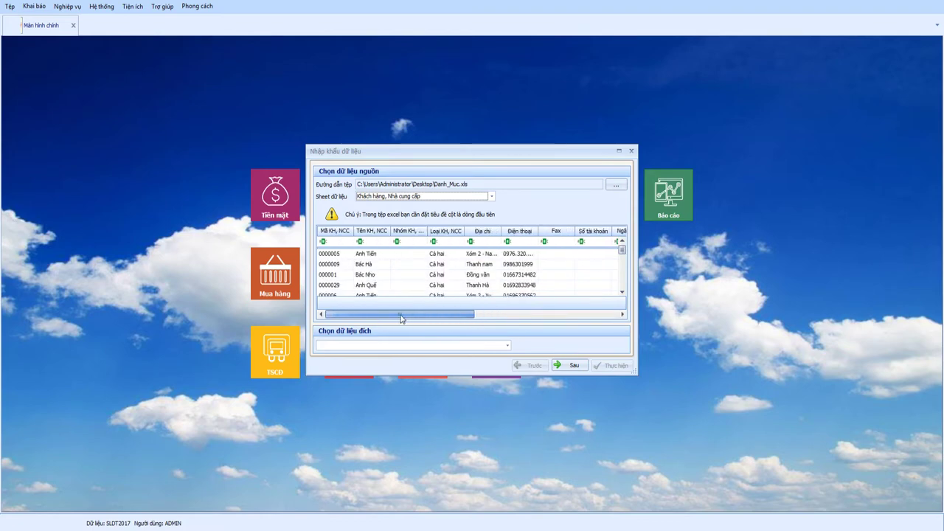
left_click(508, 346)
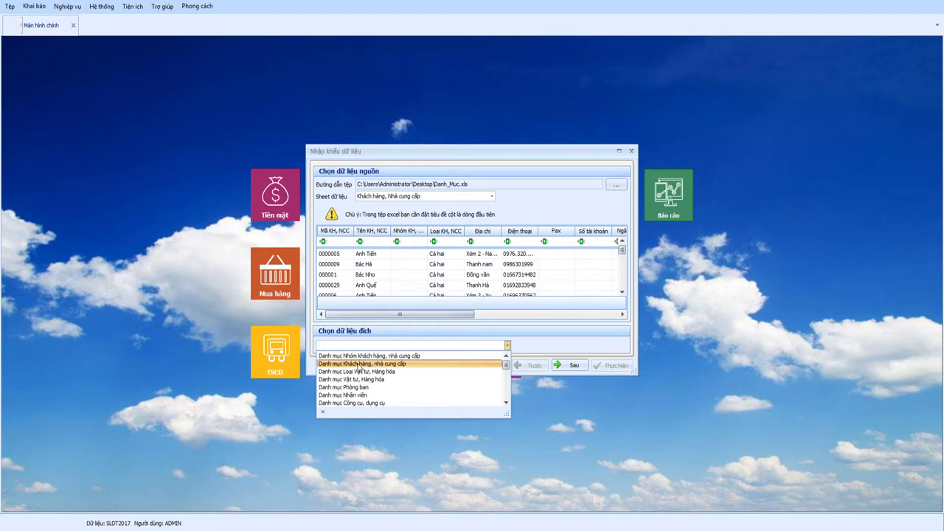
left_click(366, 365)
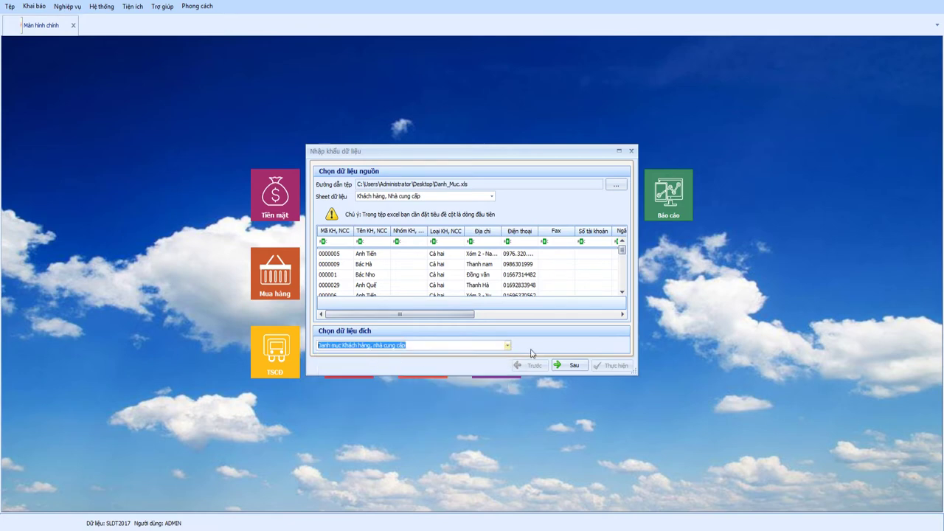
left_click(574, 366)
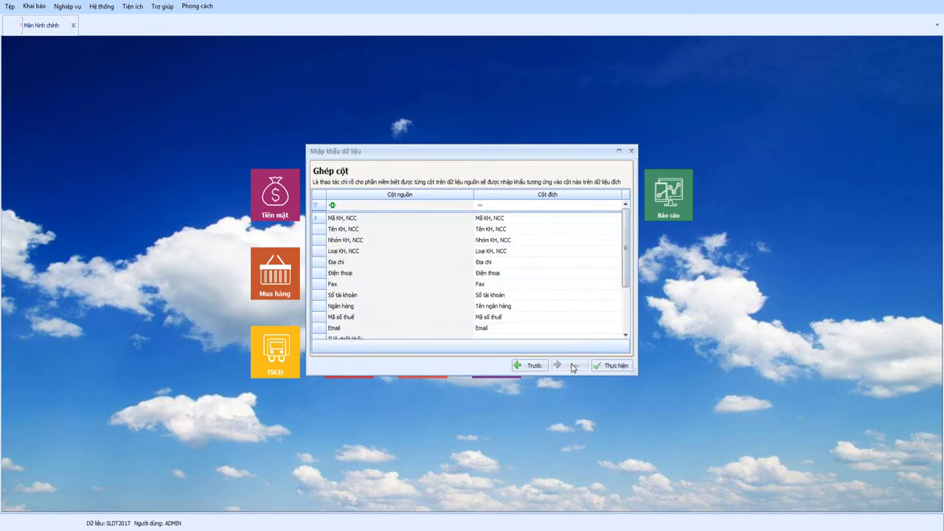
- Review the source-to-catalog column pairings, including the Mã KH, NCC column
left_click(356, 220)
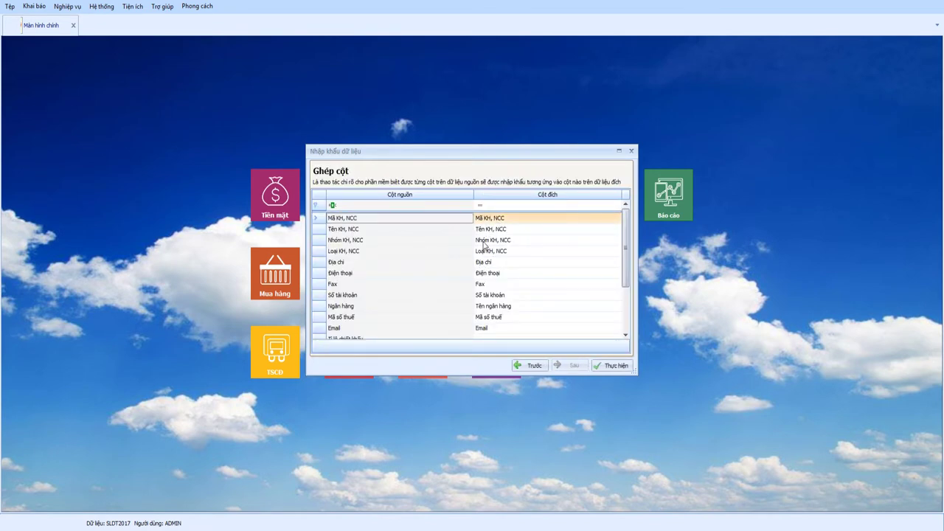
left_click_drag(624, 254, 628, 306)
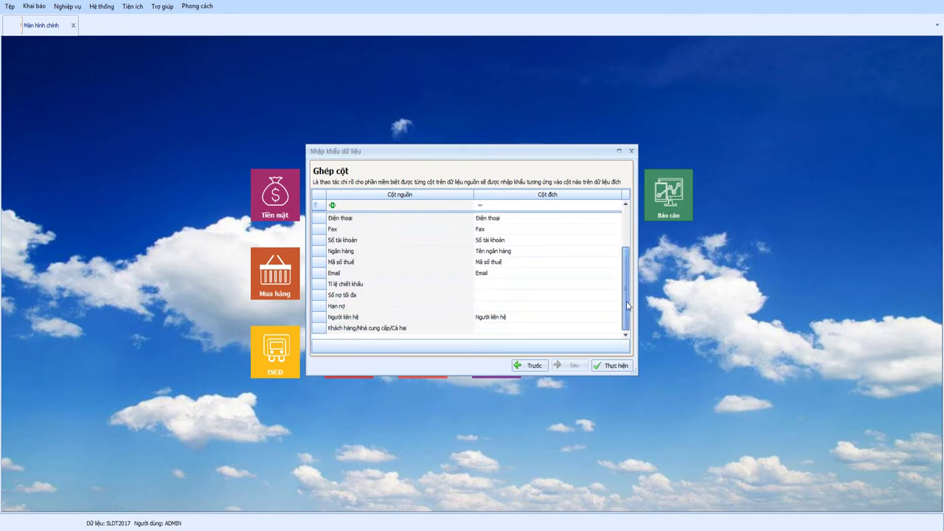
left_click_drag(628, 297, 622, 242)
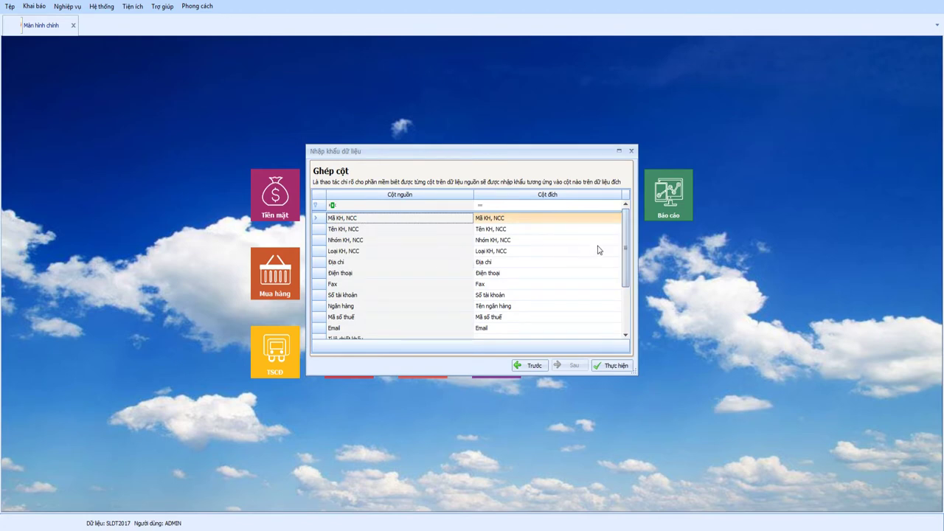
mouse_move(626, 249)
left_mouse_down()
mouse_move(627, 309)
mouse_move(626, 272)
left_mouse_up()
- Run the customer import, acknowledge the success message, and close the Nhập khẩu dữ liệu dialog
left_click(604, 367)
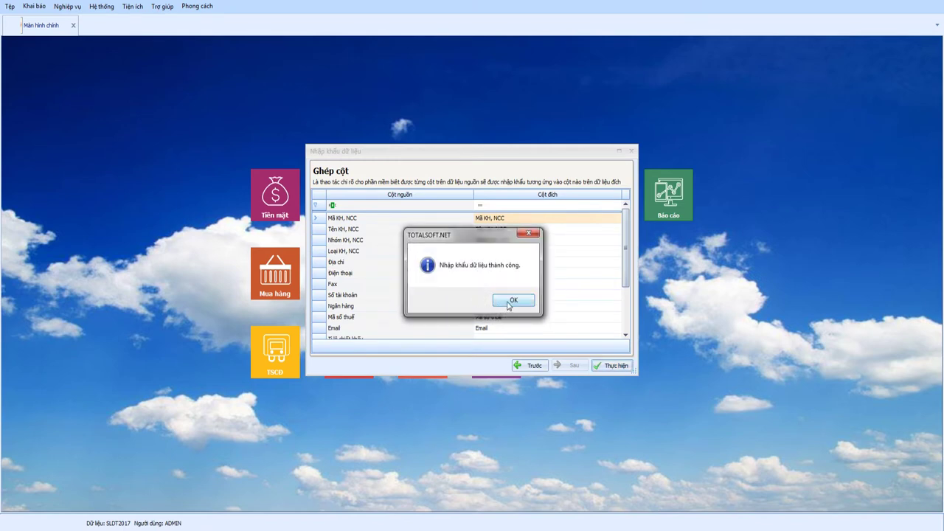
left_click(511, 301)
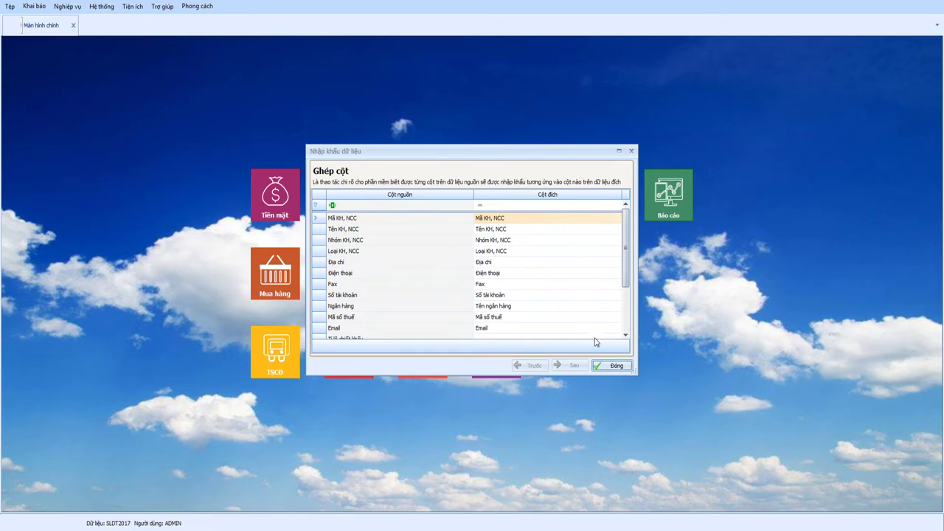
left_click(612, 366)
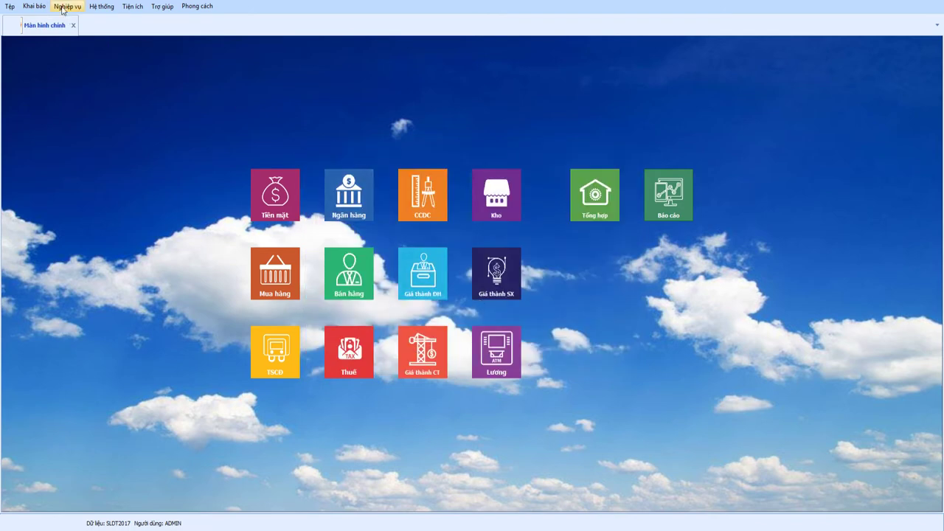
- Open the Khách hàng, nhà cung cấp catalog and browse the imported rows down to 0128
left_click(34, 6)
left_click(53, 46)
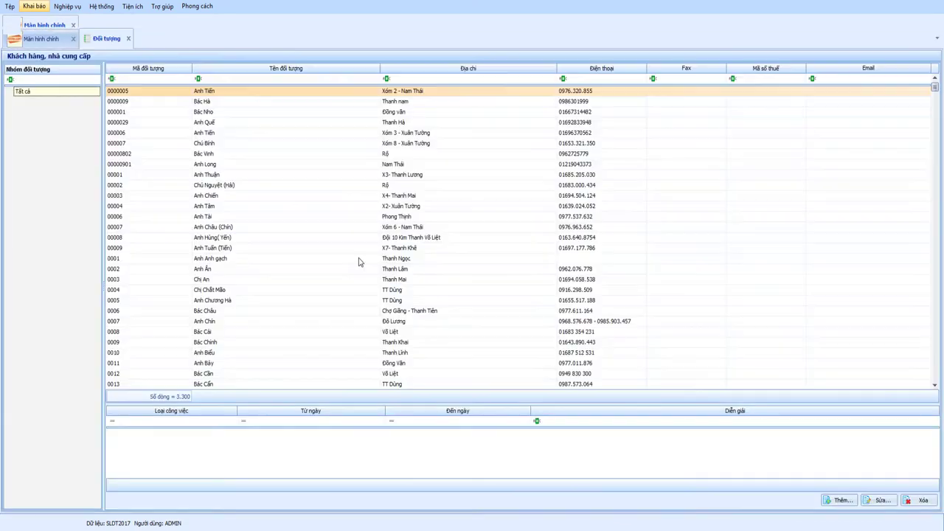
left_click(211, 209)
scroll(221, 225, "down", 6)
scroll(228, 255, "down", 8)
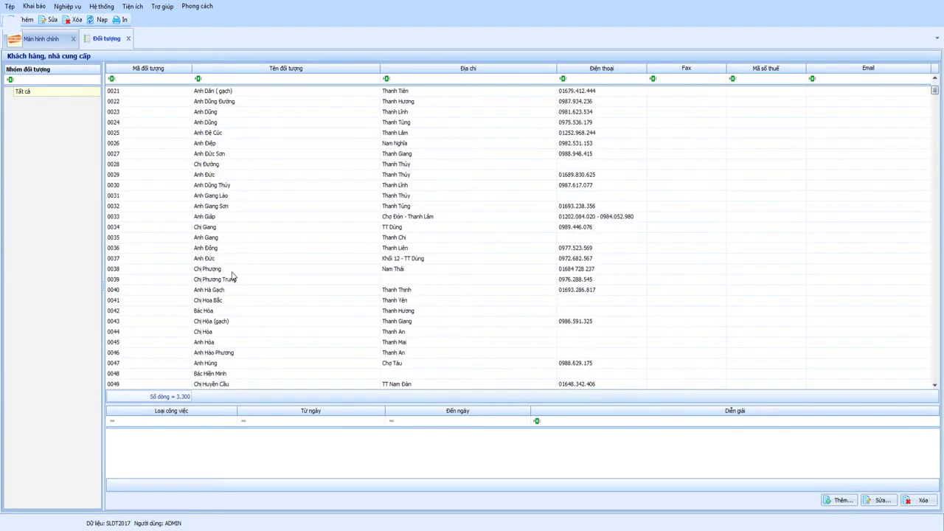
scroll(233, 280, "down", 8)
scroll(235, 292, "down", 7)
scroll(233, 303, "down", 11)
left_click(231, 310)
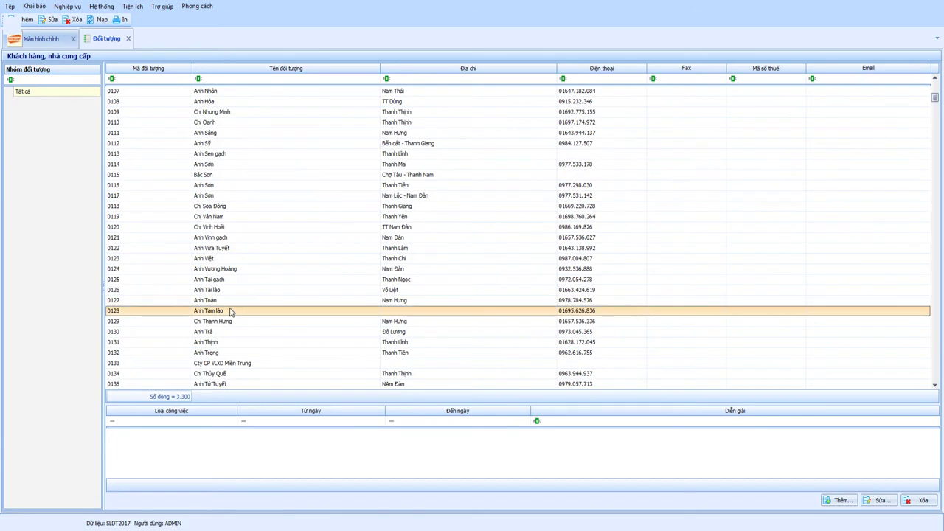
- Filter Tên đối tượng by 'hải' and open customer 0571's details
left_click(248, 79)
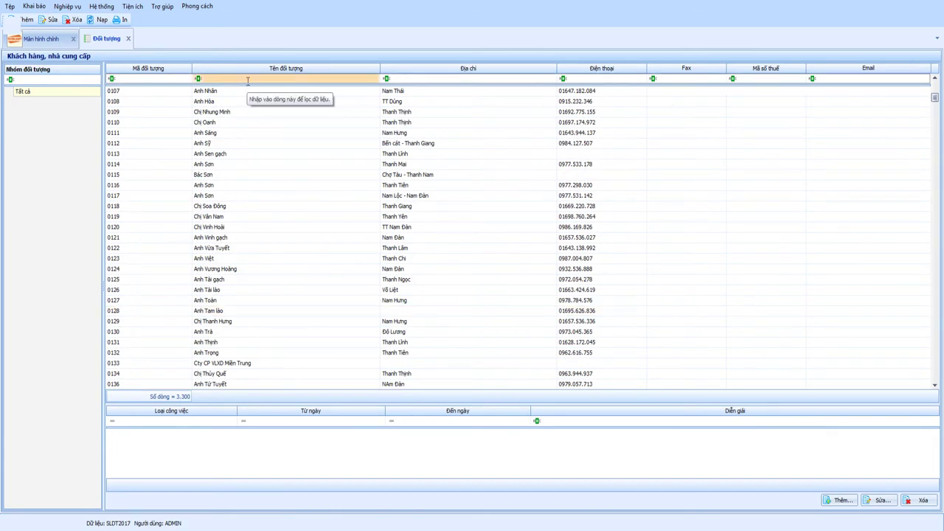
type("gh")
key("BackSpace")
key("BackSpace")
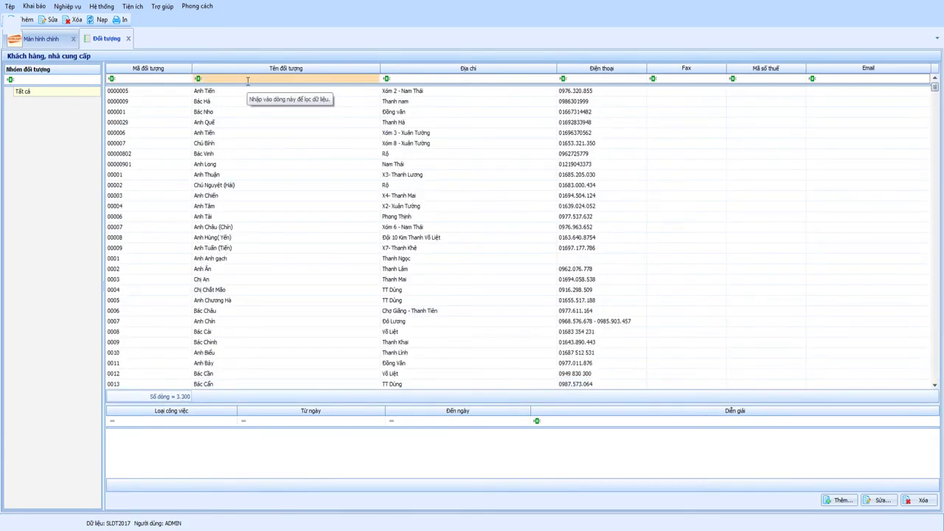
type("hải")
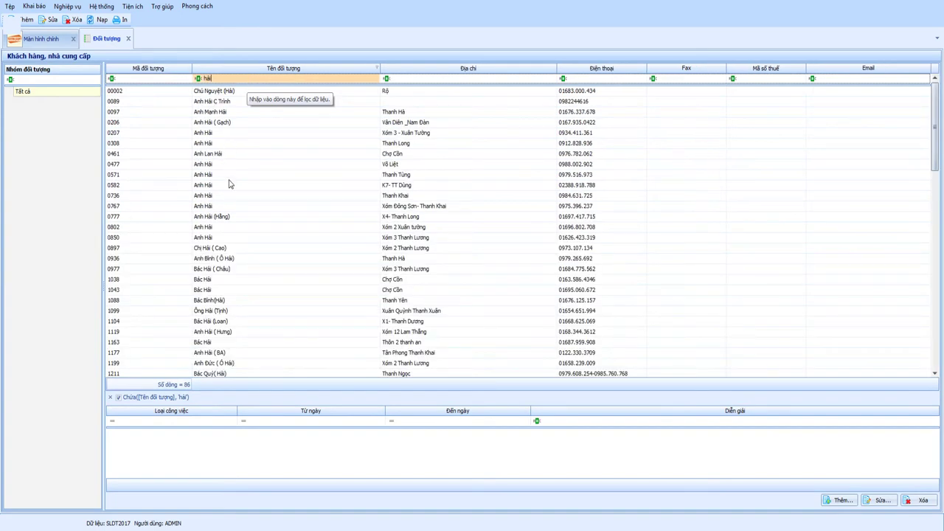
left_click(228, 178)
double_click(229, 178)
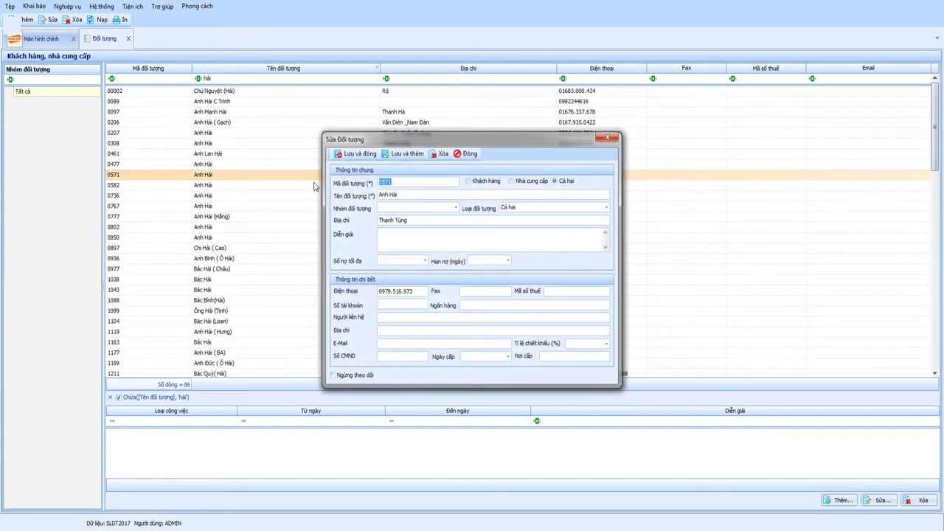
- Check 0571's name, address, phone and type Cả hai, then close details and catalog unchanged
left_click(564, 182)
left_click(418, 291)
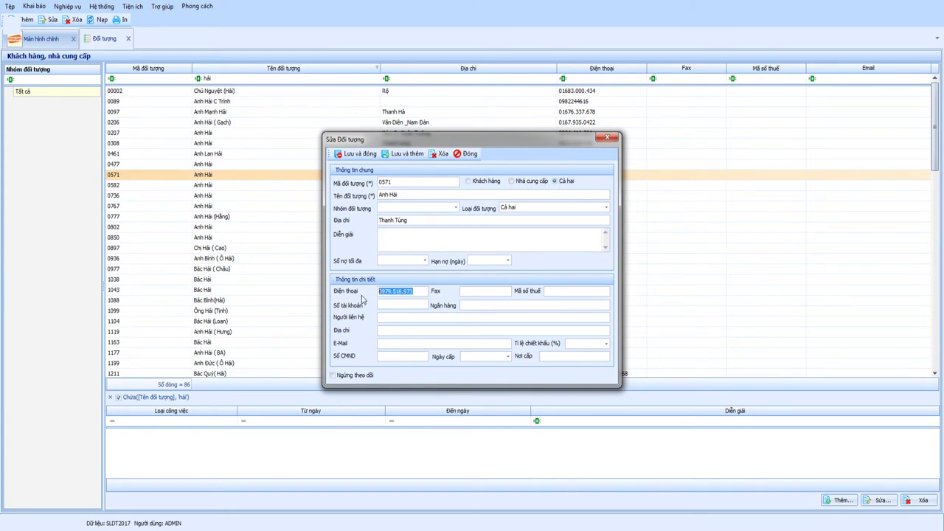
left_click(417, 220)
left_click(410, 195)
left_click(605, 207)
left_click(531, 216)
left_click(459, 156)
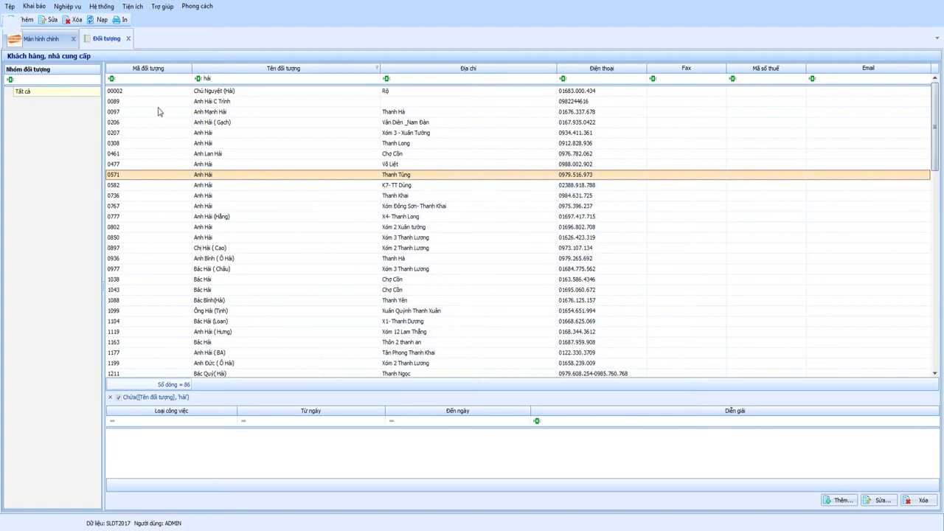
left_click(128, 40)
- Start a new Excel import with Danh_Muc.xls as the source file
left_click(133, 6)
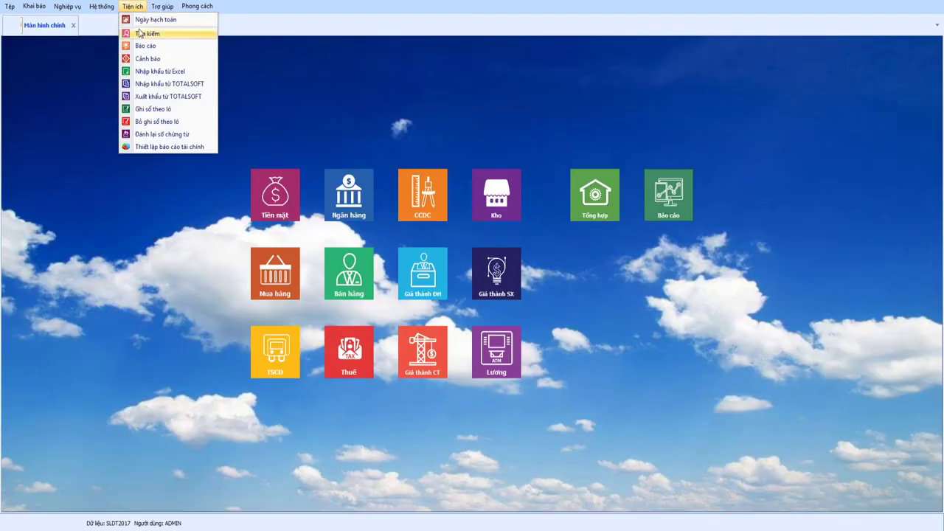
left_click(148, 74)
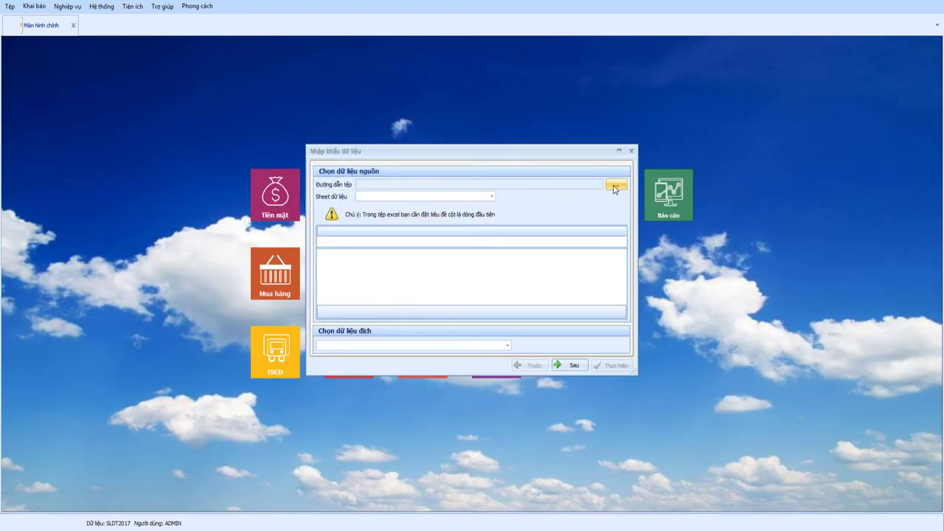
left_click(616, 188)
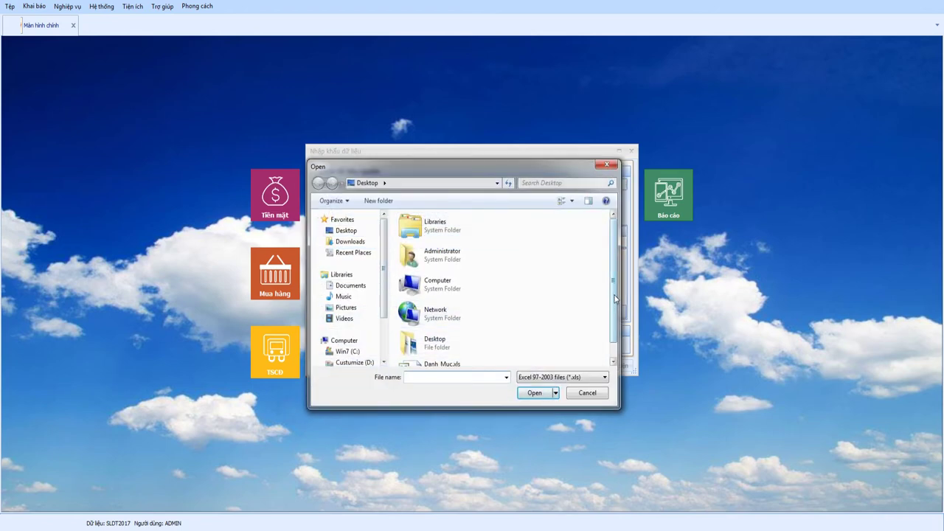
scroll(580, 331, "down", 1)
left_click(472, 353)
left_click(528, 392)
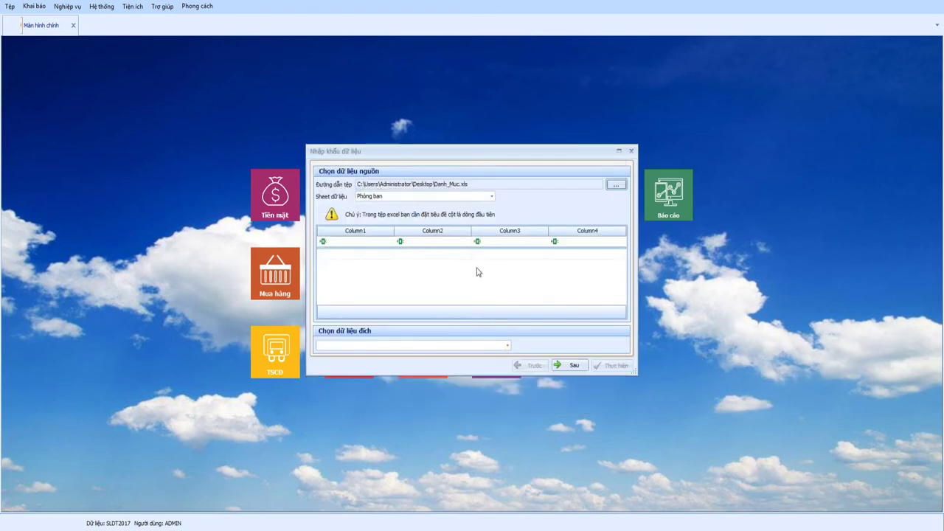
- Choose sheet Vật tư, hàng hóa and destination Danh mục Vật tư, Hàng hóa
left_click(491, 197)
scroll(447, 242, "down", 2)
scroll(437, 244, "down", 2)
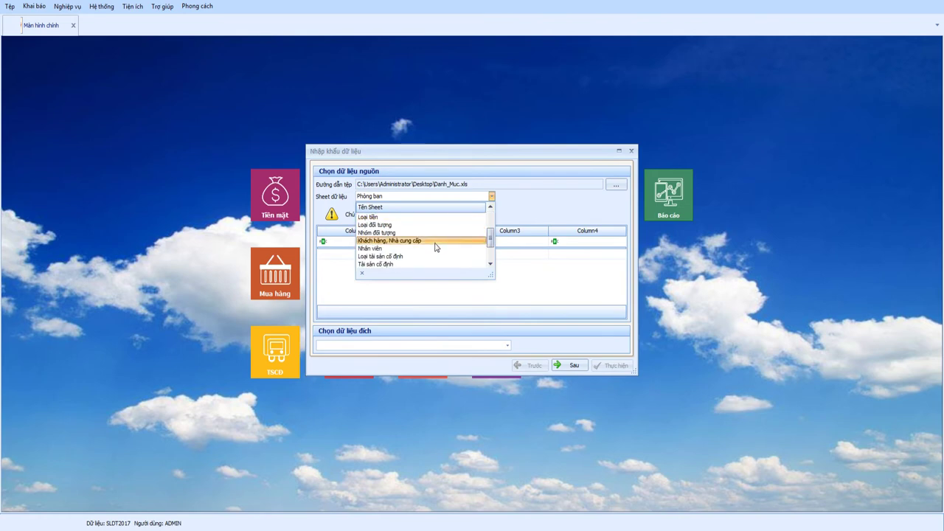
scroll(417, 254, "down", 1)
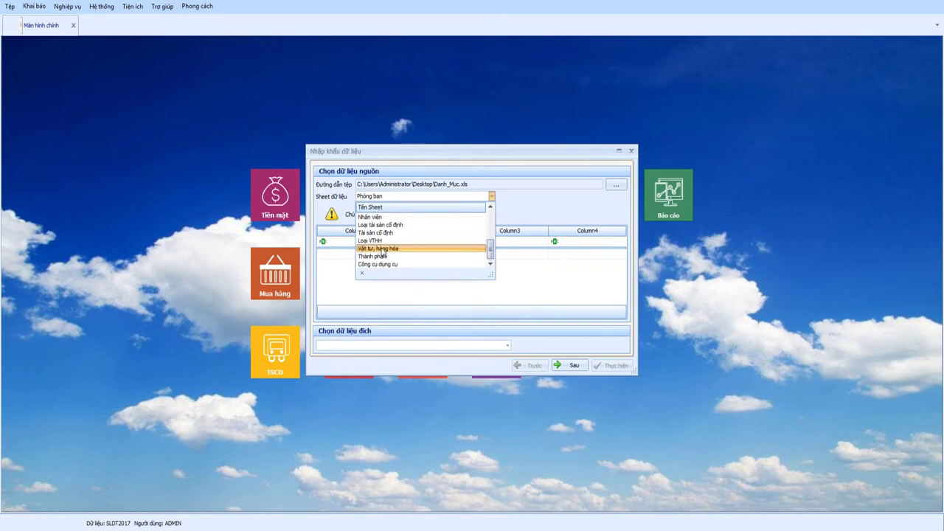
left_click(393, 250)
mouse_move(409, 319)
left_mouse_down()
mouse_move(606, 317)
mouse_move(376, 318)
left_mouse_up()
left_click(507, 345)
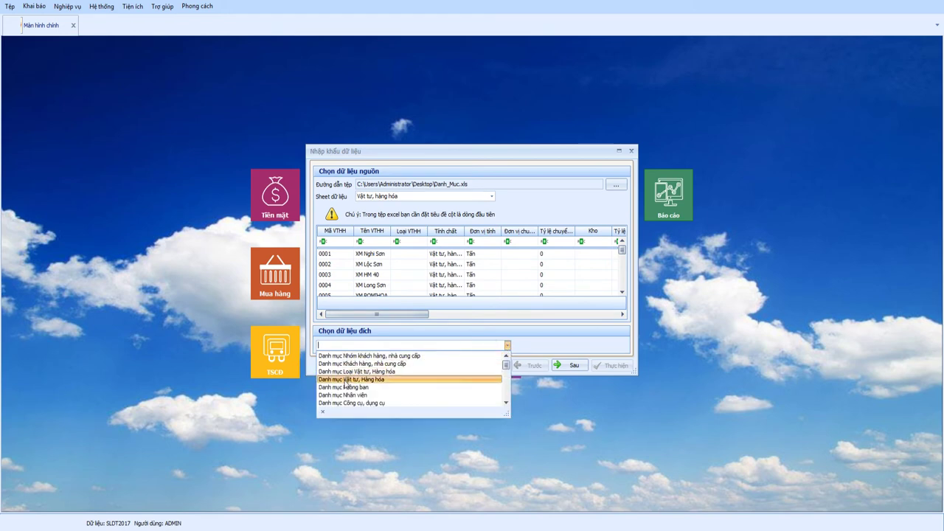
left_click(347, 379)
- Move to the Ghép cột step and review the goods column mapping
left_click(561, 366)
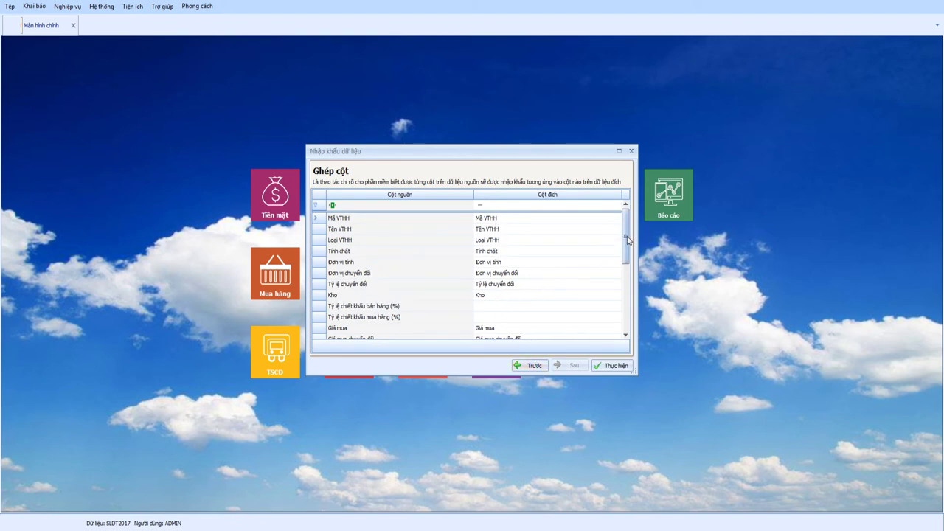
left_click_drag(627, 237, 627, 316)
scroll(627, 315, "up", 2)
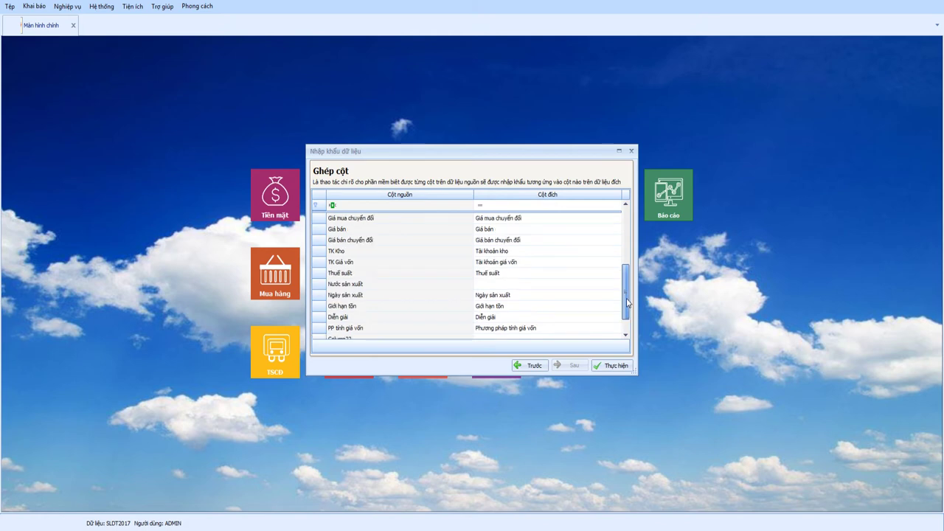
scroll(590, 306, "up", 3)
- Run the goods import, confirm success, close the dialog, and open Khai báo > Vật tư, hàng hóa
left_click(614, 370)
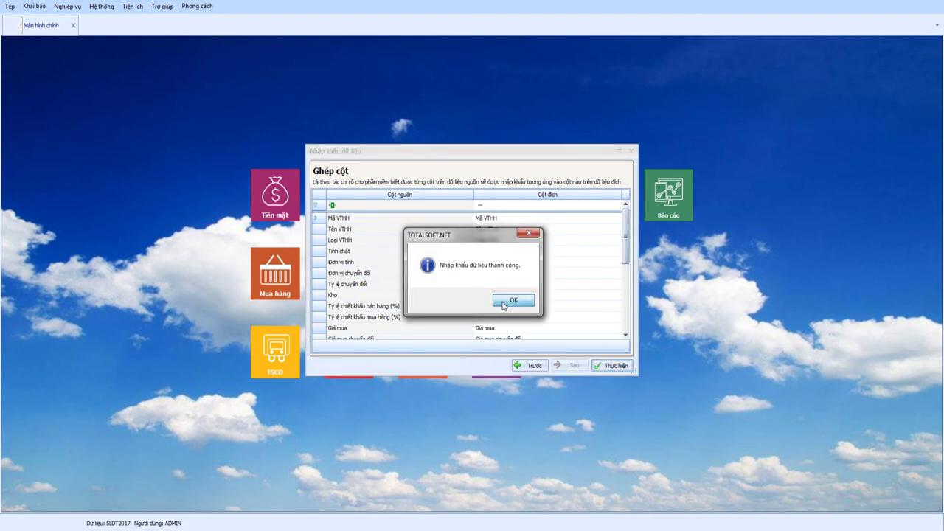
key("Return")
left_click(632, 151)
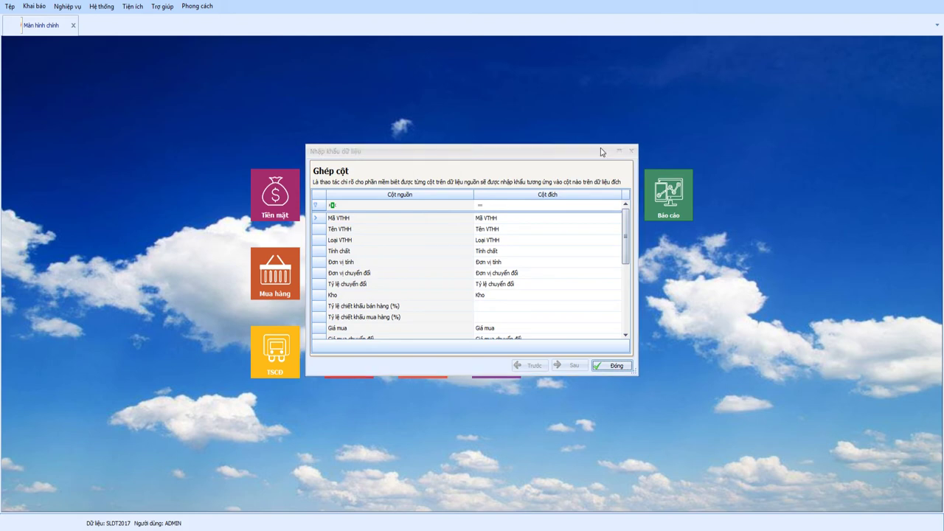
left_click(34, 6)
left_click(61, 103)
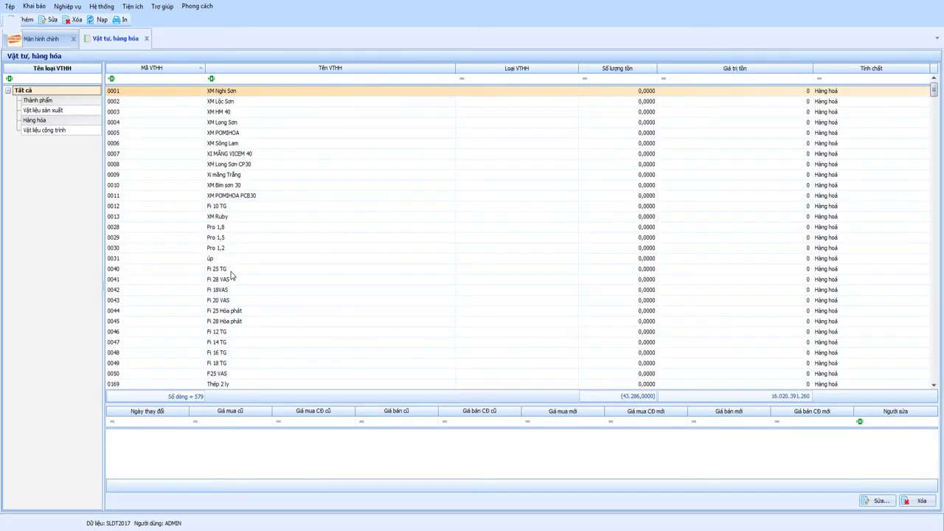
- Browse the goods list and open item 0214 Fi 22 Hòa phát's details
left_click(230, 310)
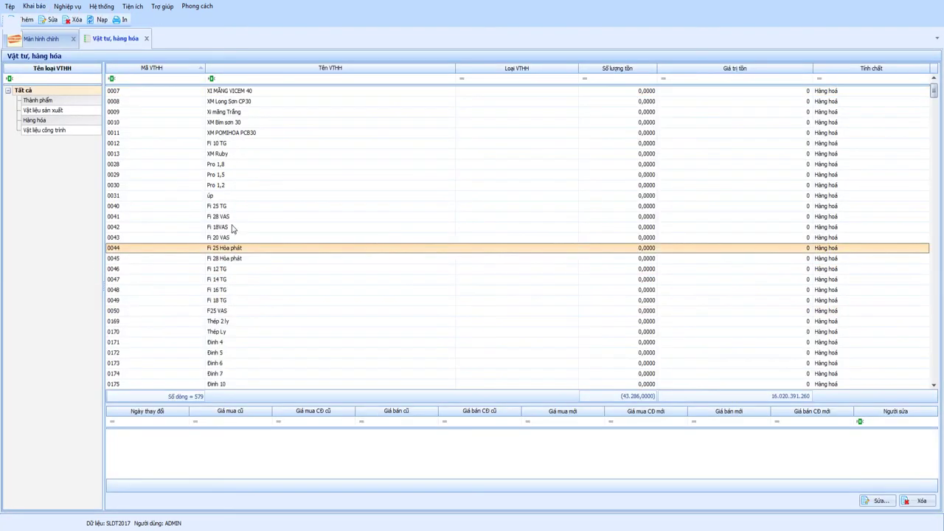
scroll(232, 244, "down", 20)
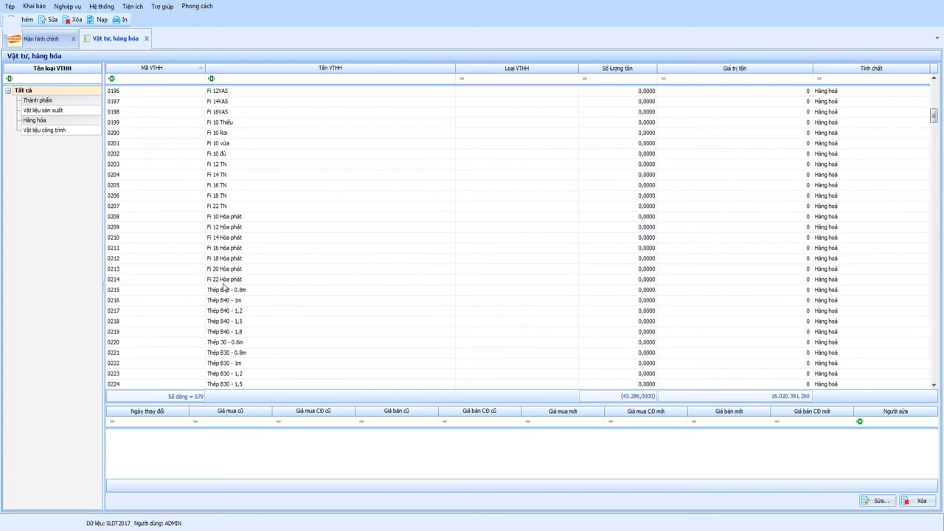
left_click(226, 280)
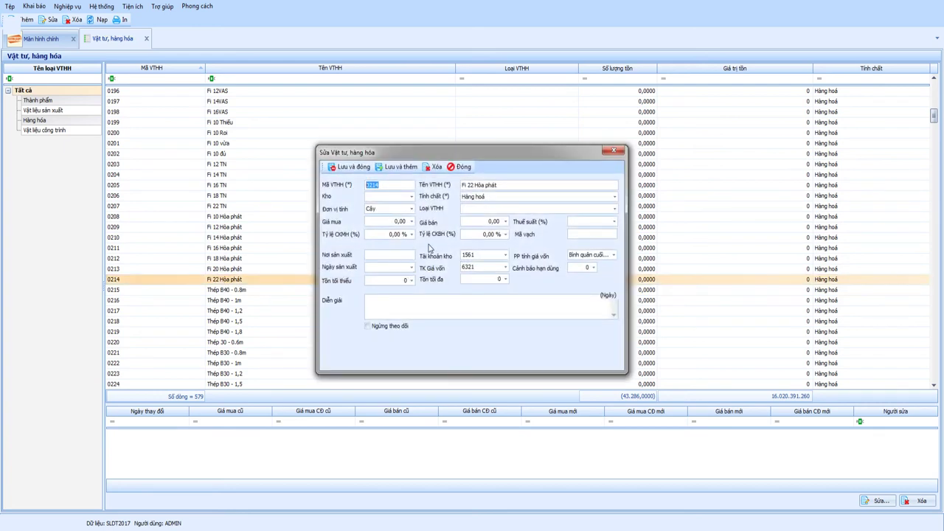
left_click_drag(490, 158, 427, 144)
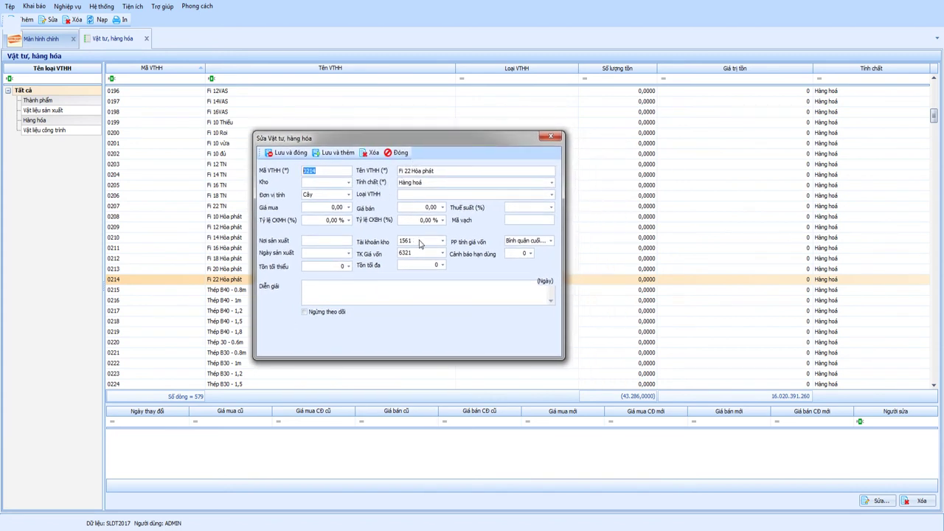
- Verify inventory account 1561 and the costing method, then close the item without saving
left_click(420, 243)
left_click(420, 245)
left_click(525, 242)
left_click(469, 222)
left_click_drag(417, 142, 409, 139)
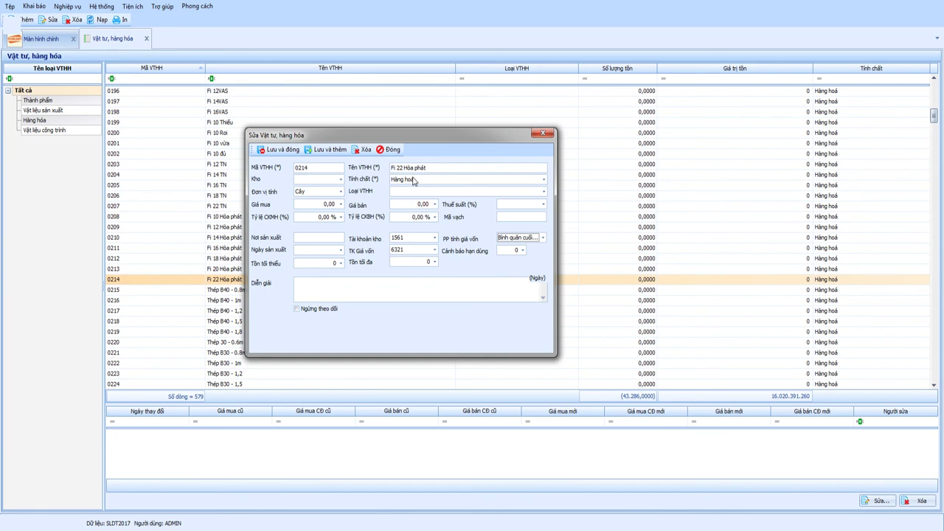
left_click(389, 150)
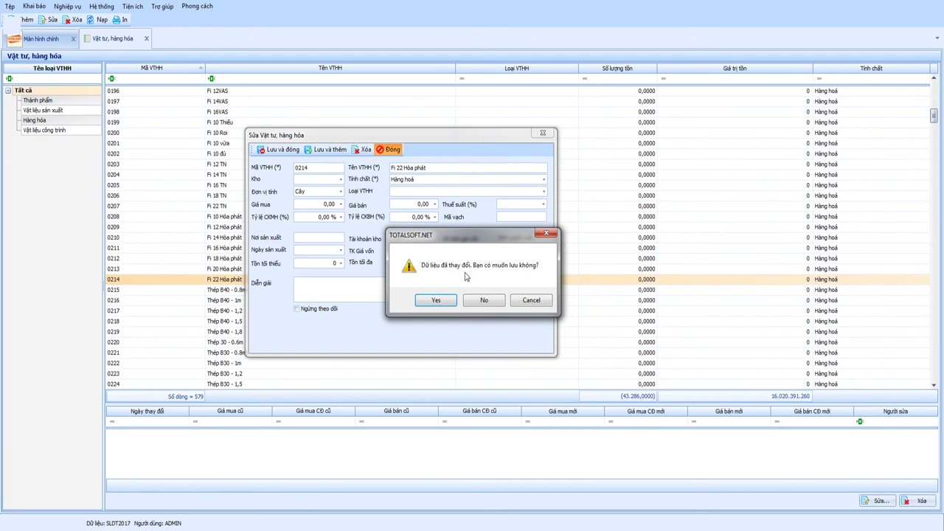
left_click(484, 300)
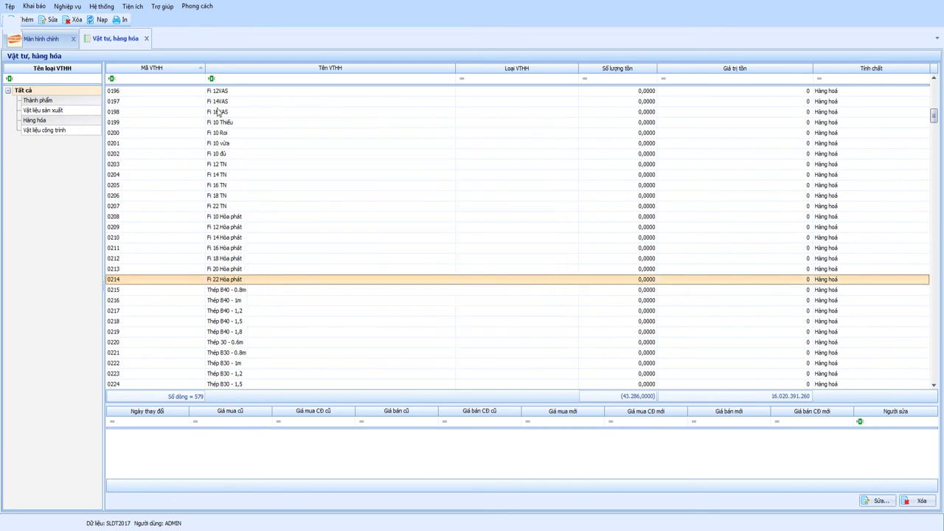
- Close the Vật tư, hàng hóa catalog tab to return to the home tile screen
left_click(147, 39)
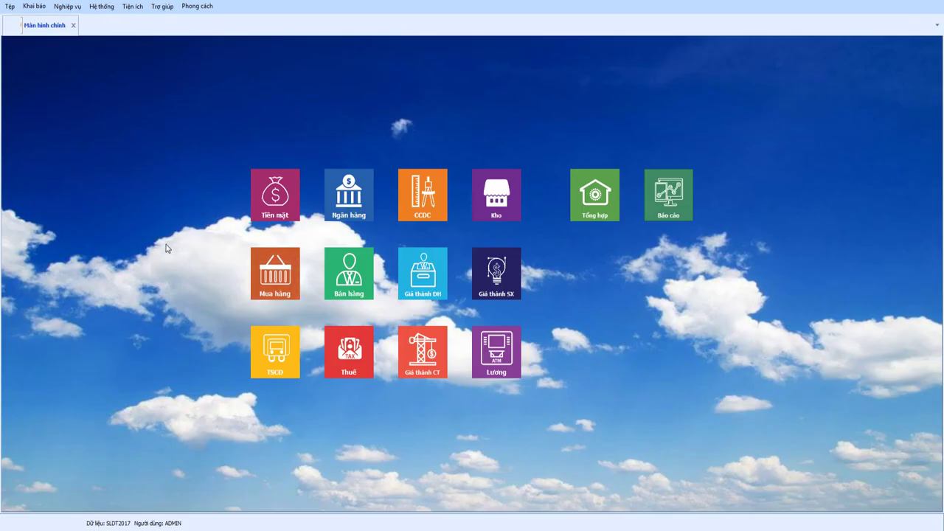